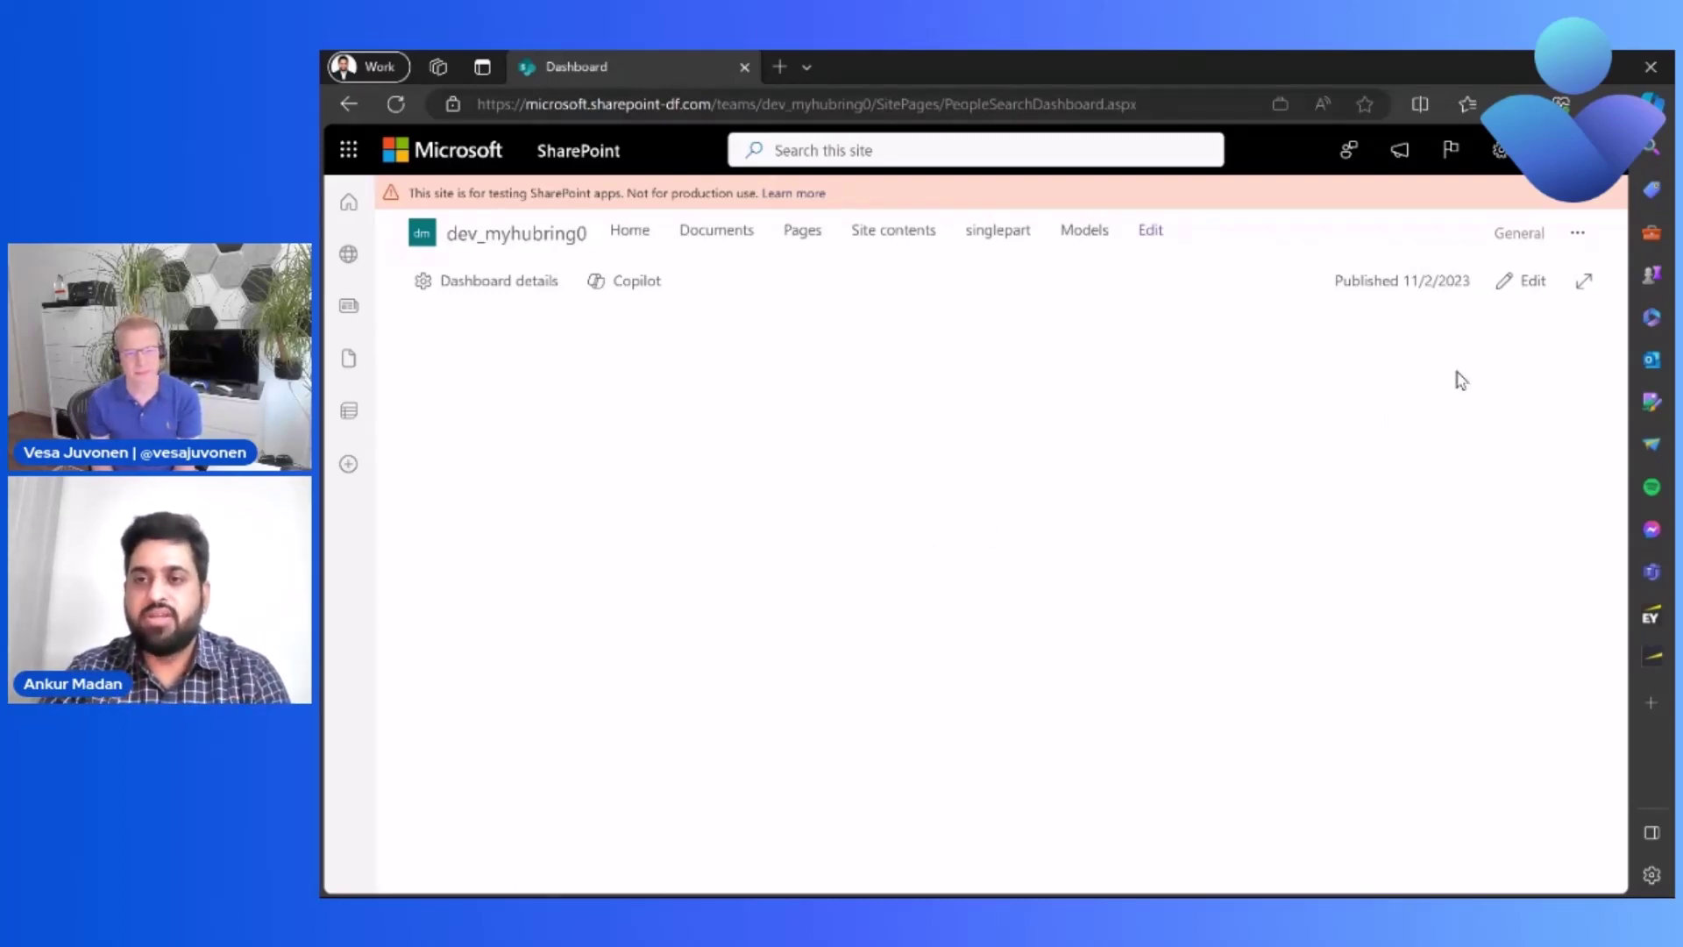
Put the dashboard in edit mode and add a News card, searching the card list for "news".
click(1523, 281)
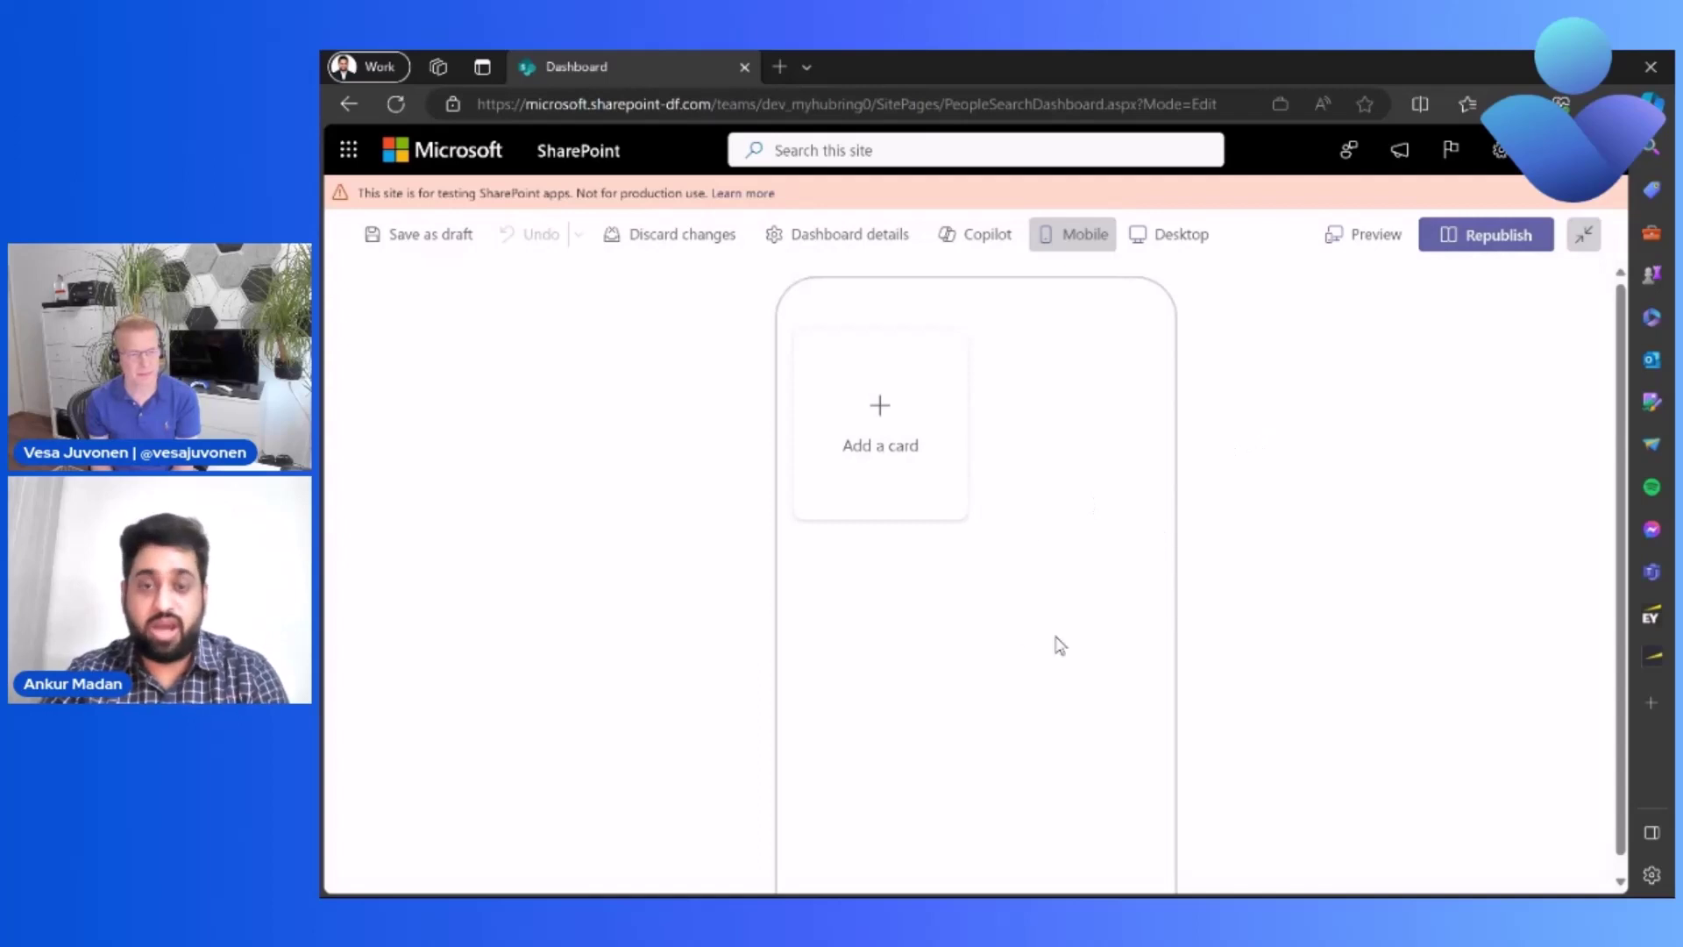
click(894, 449)
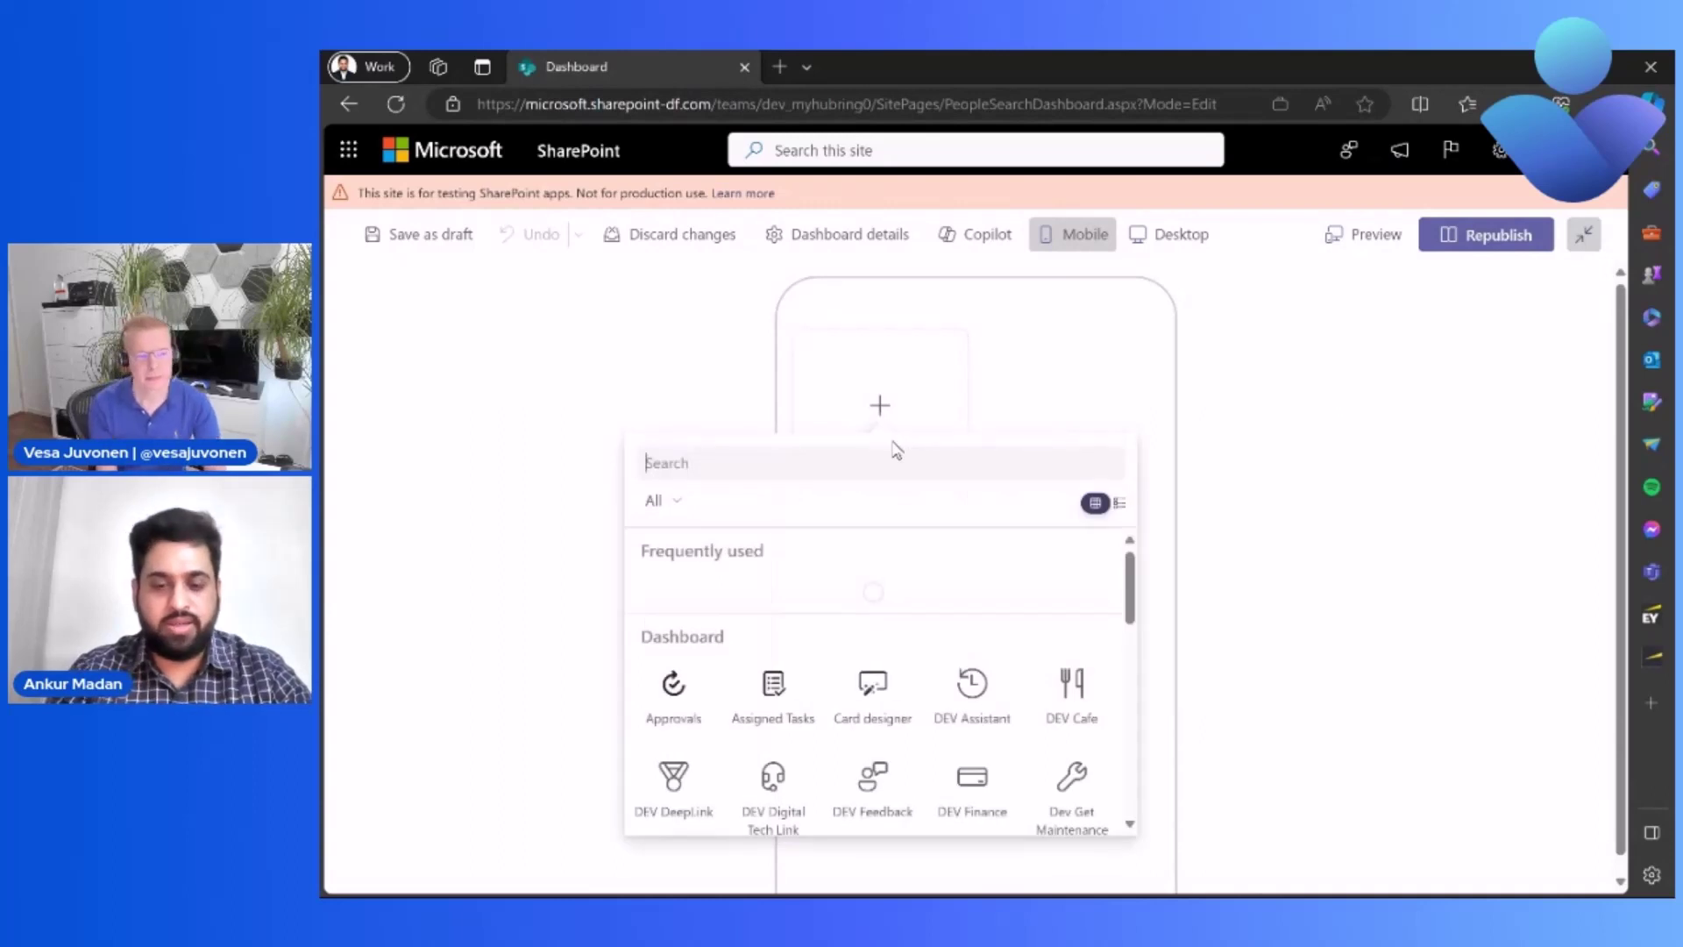
text(news)
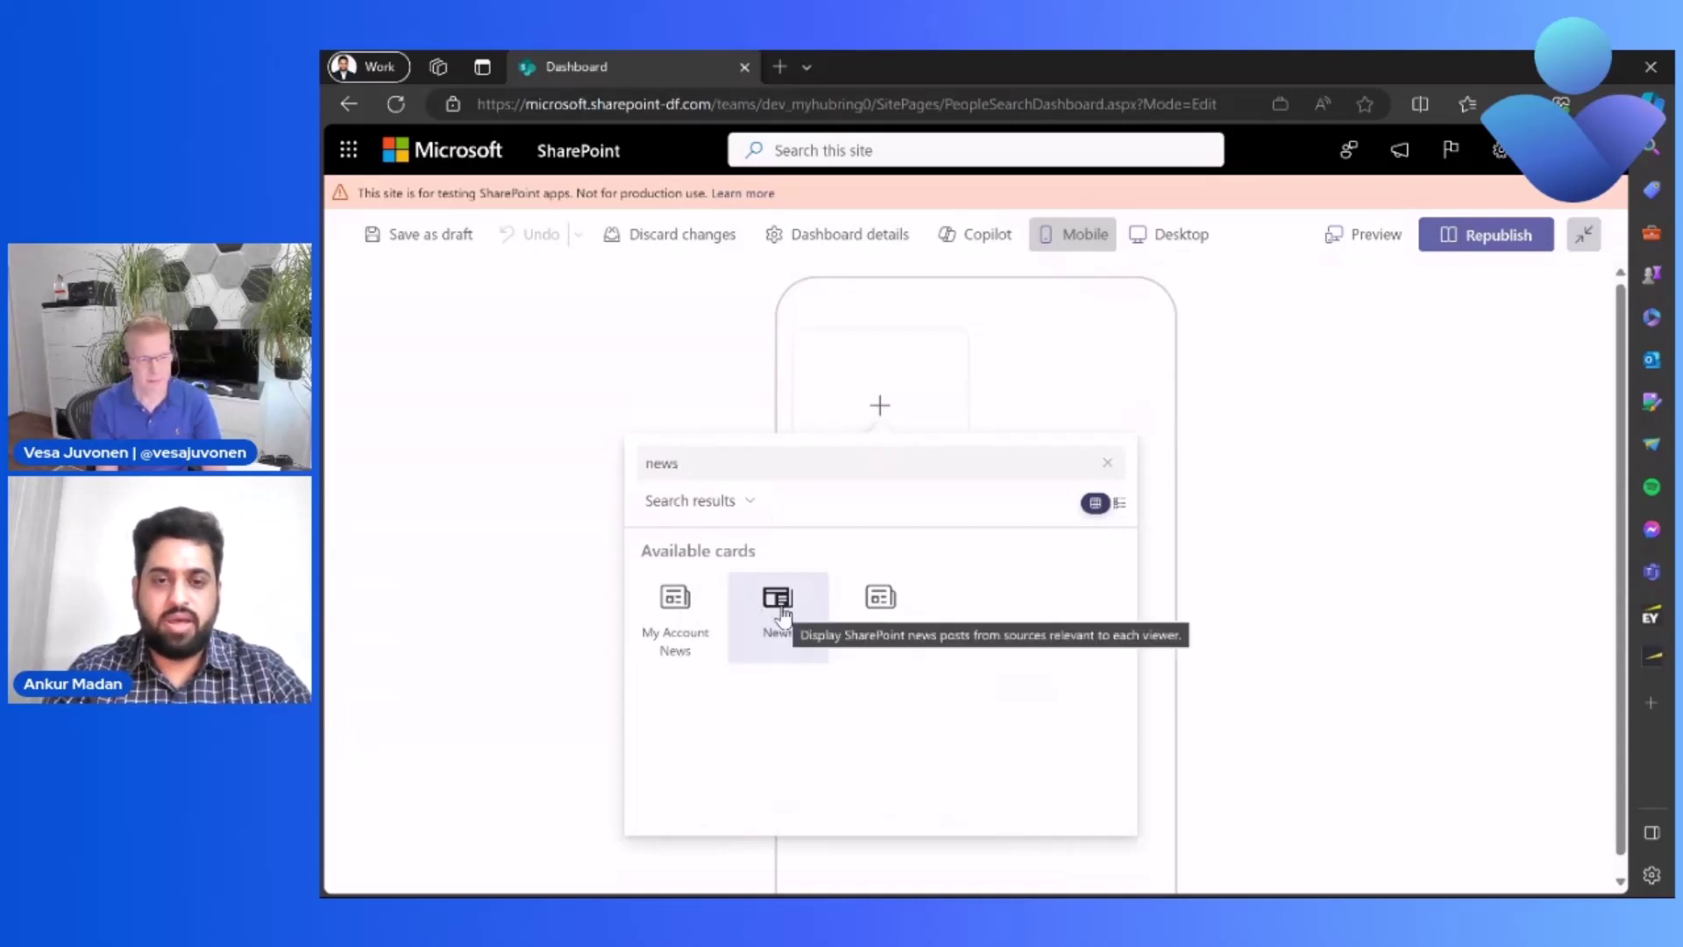
click(779, 611)
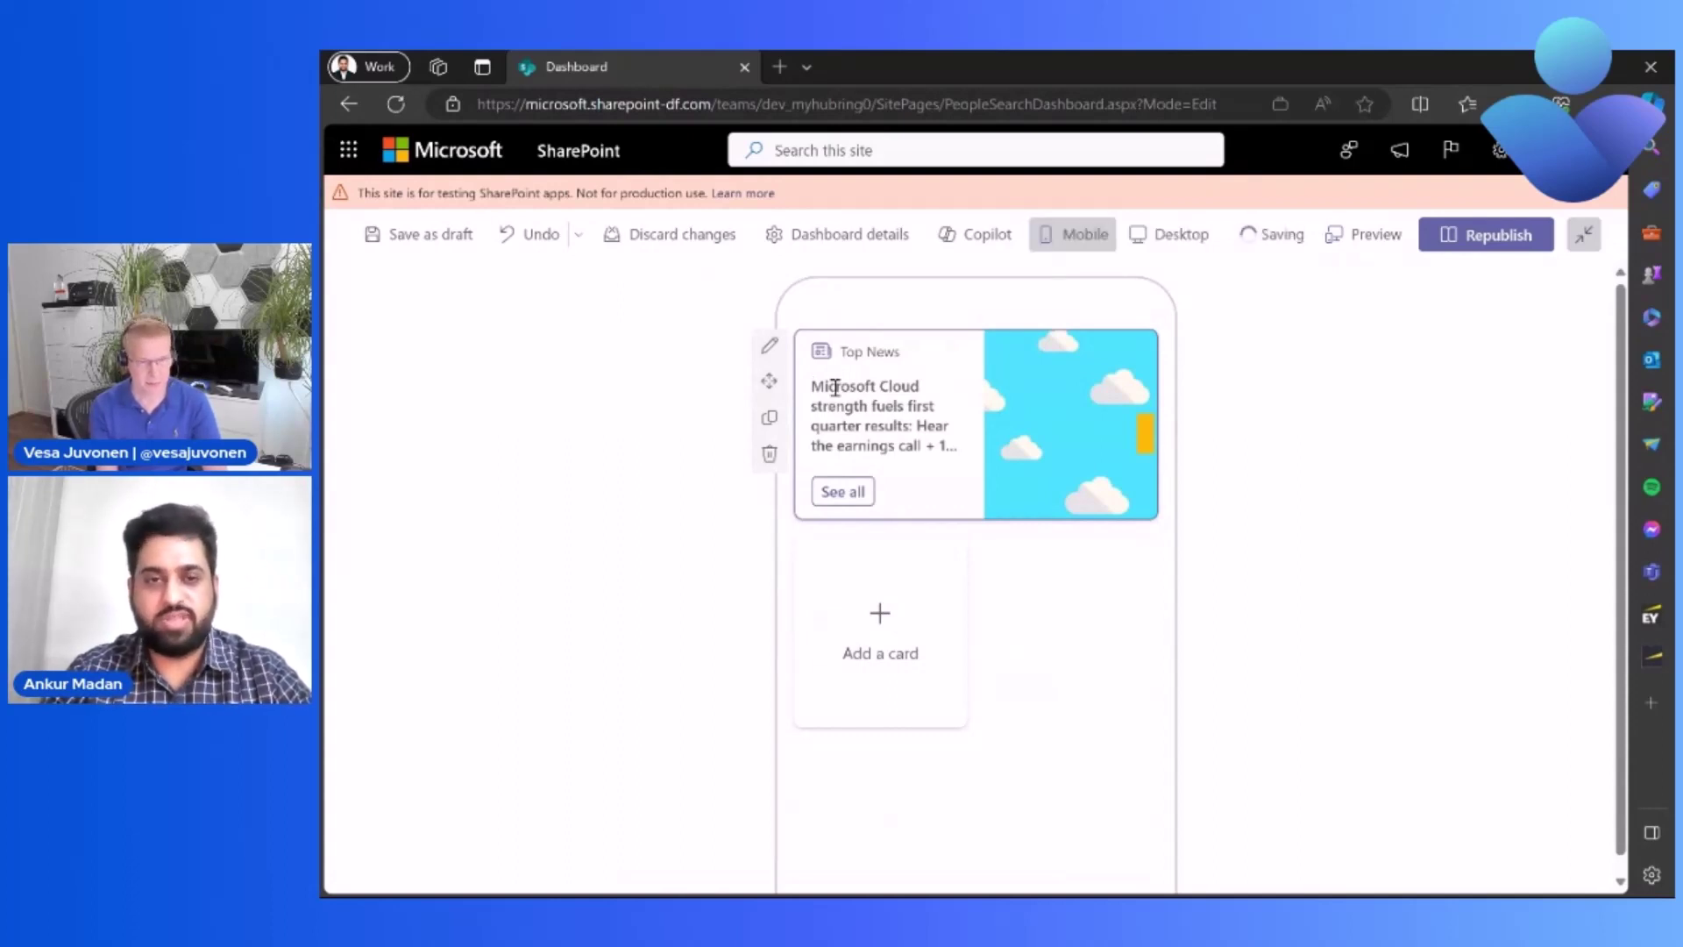
Set the News card's source to selected sites and include the ODSP IDC site from the frequent sites.
click(771, 348)
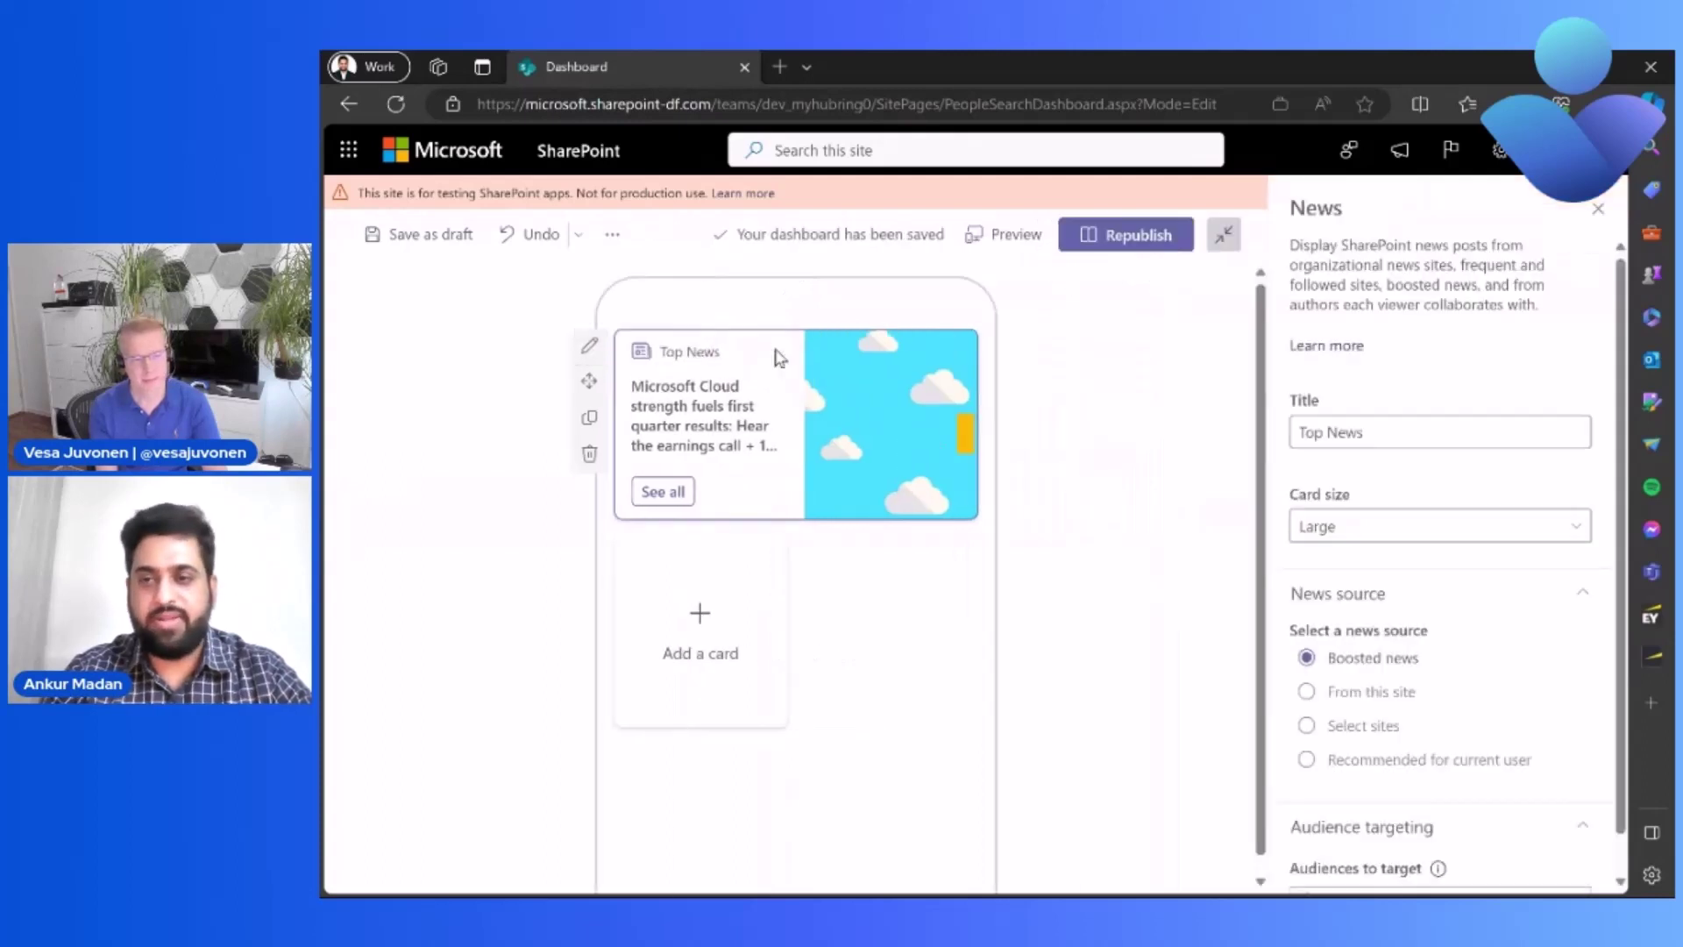
click(1385, 434)
scroll(1392, 516, down, 1)
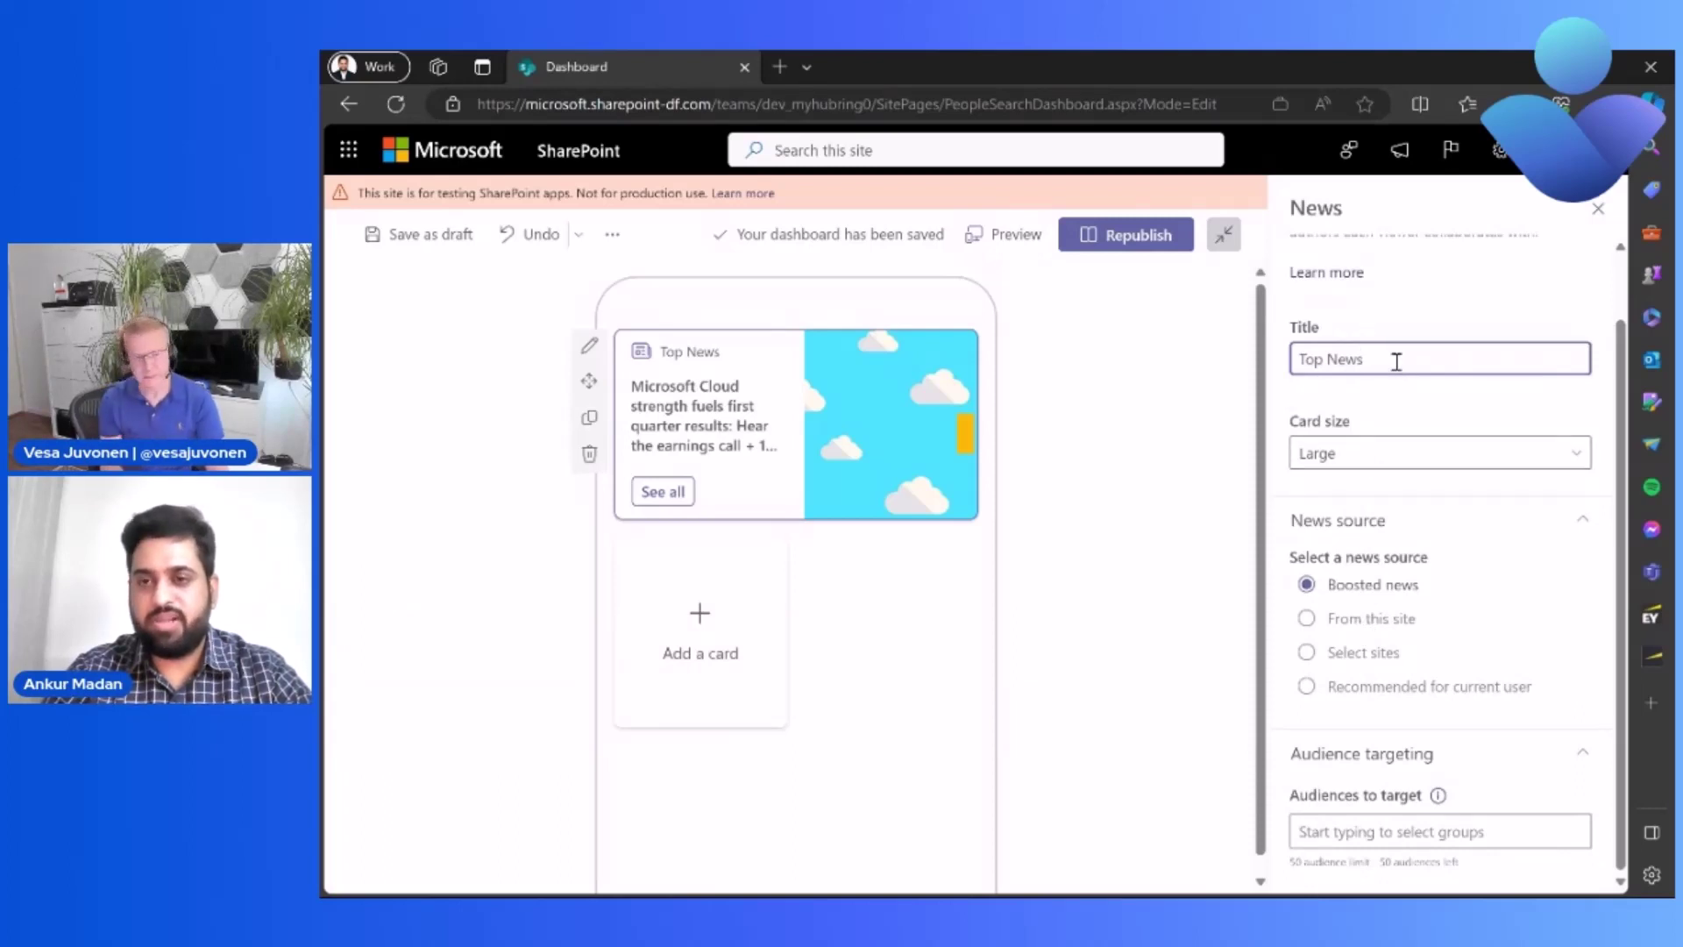
drag(1402, 361, 1275, 368)
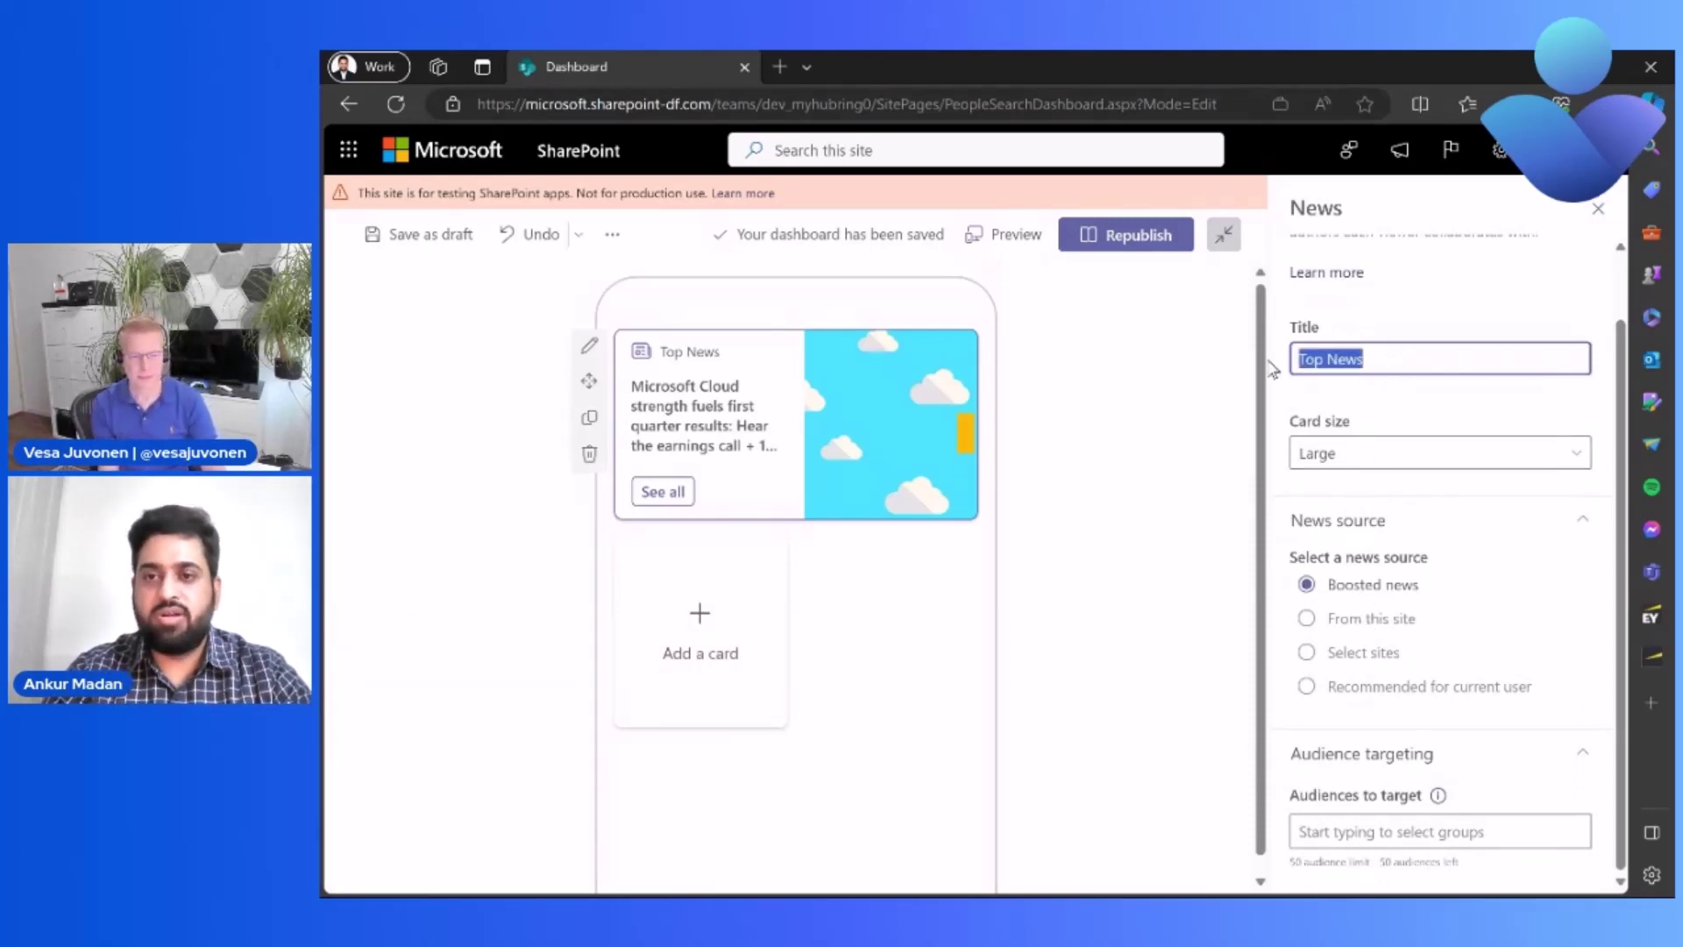
click(1307, 655)
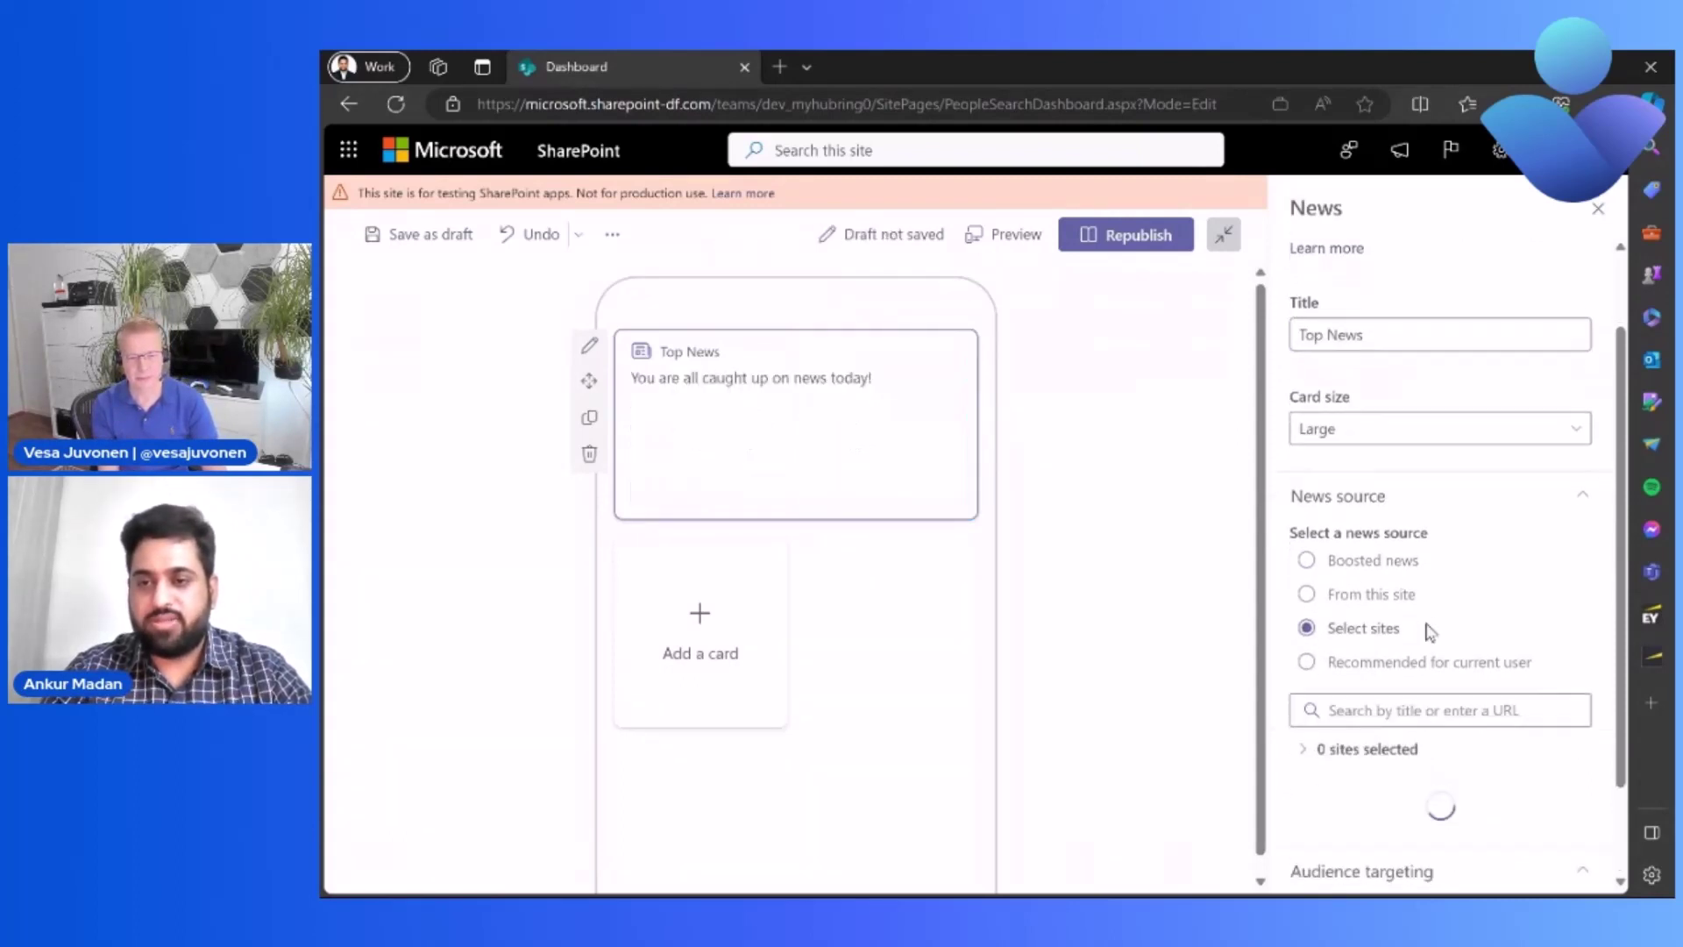
scroll(1430, 631, down, 3)
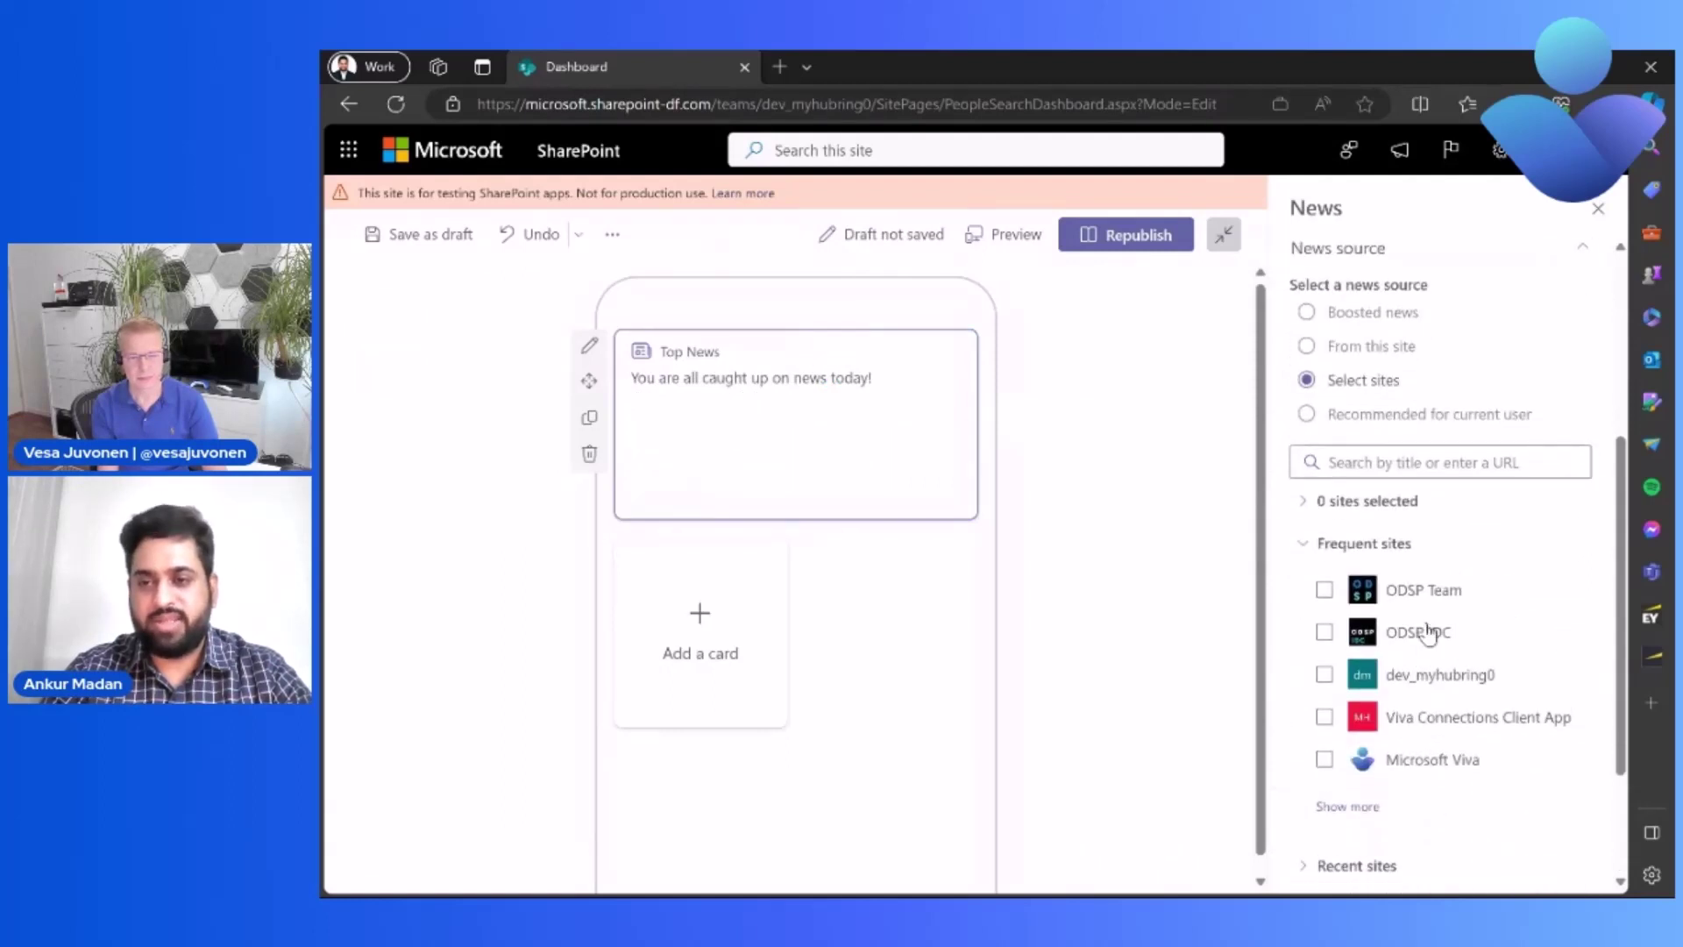
scroll(1429, 631, down, 3)
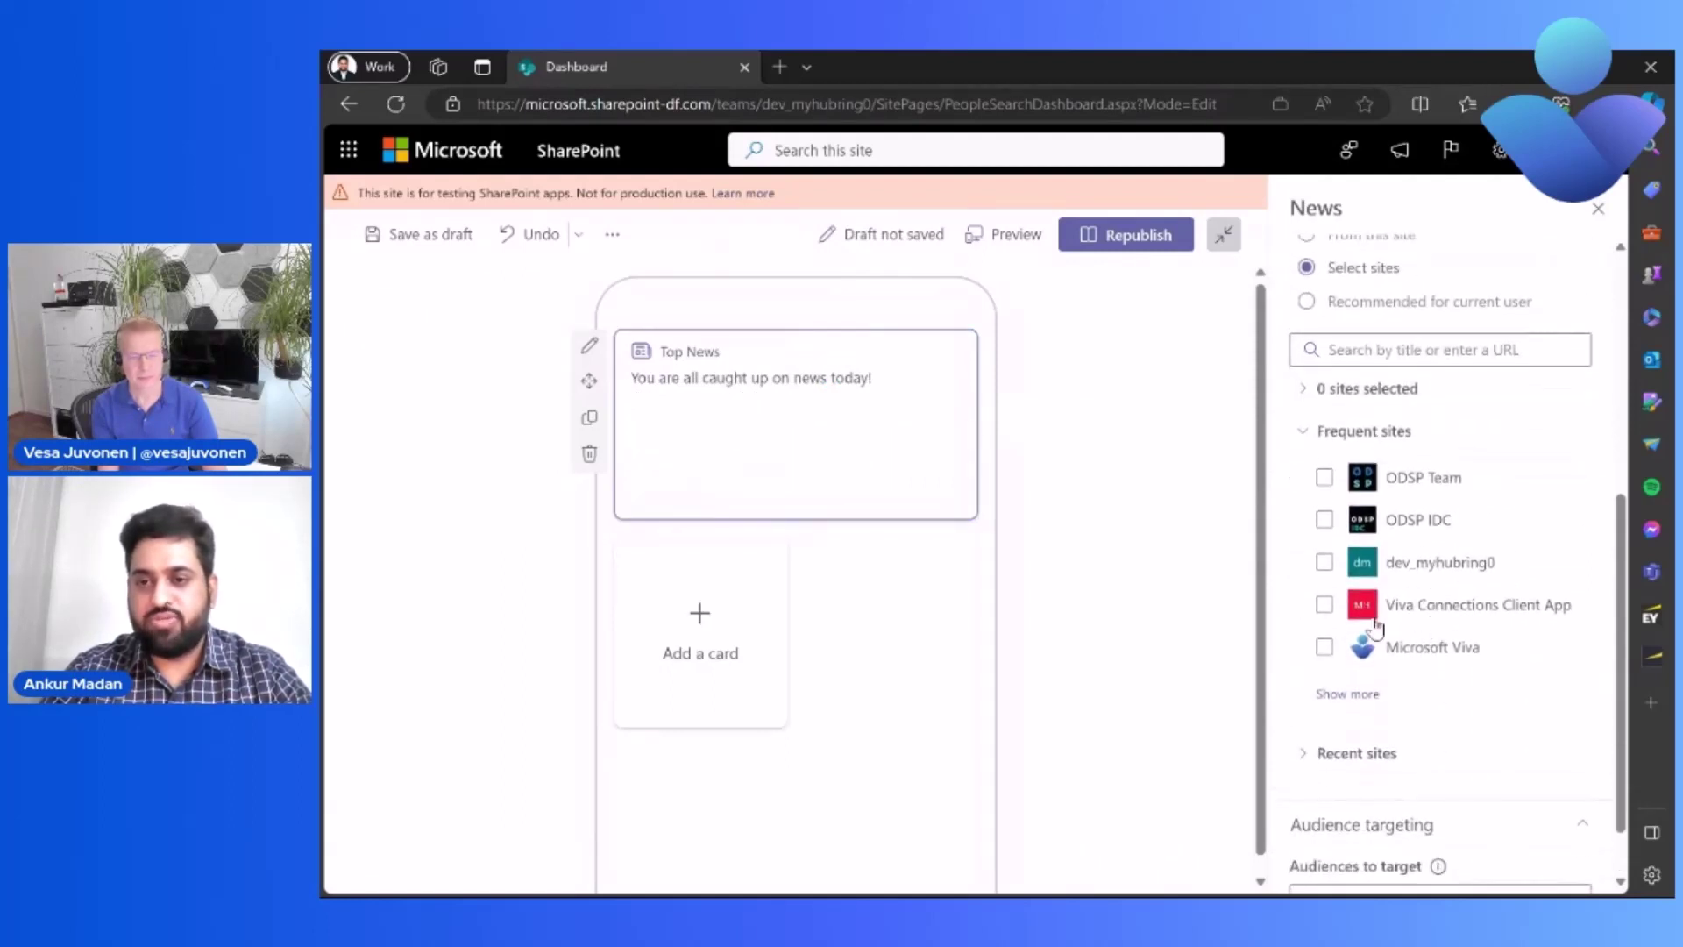
click(1304, 752)
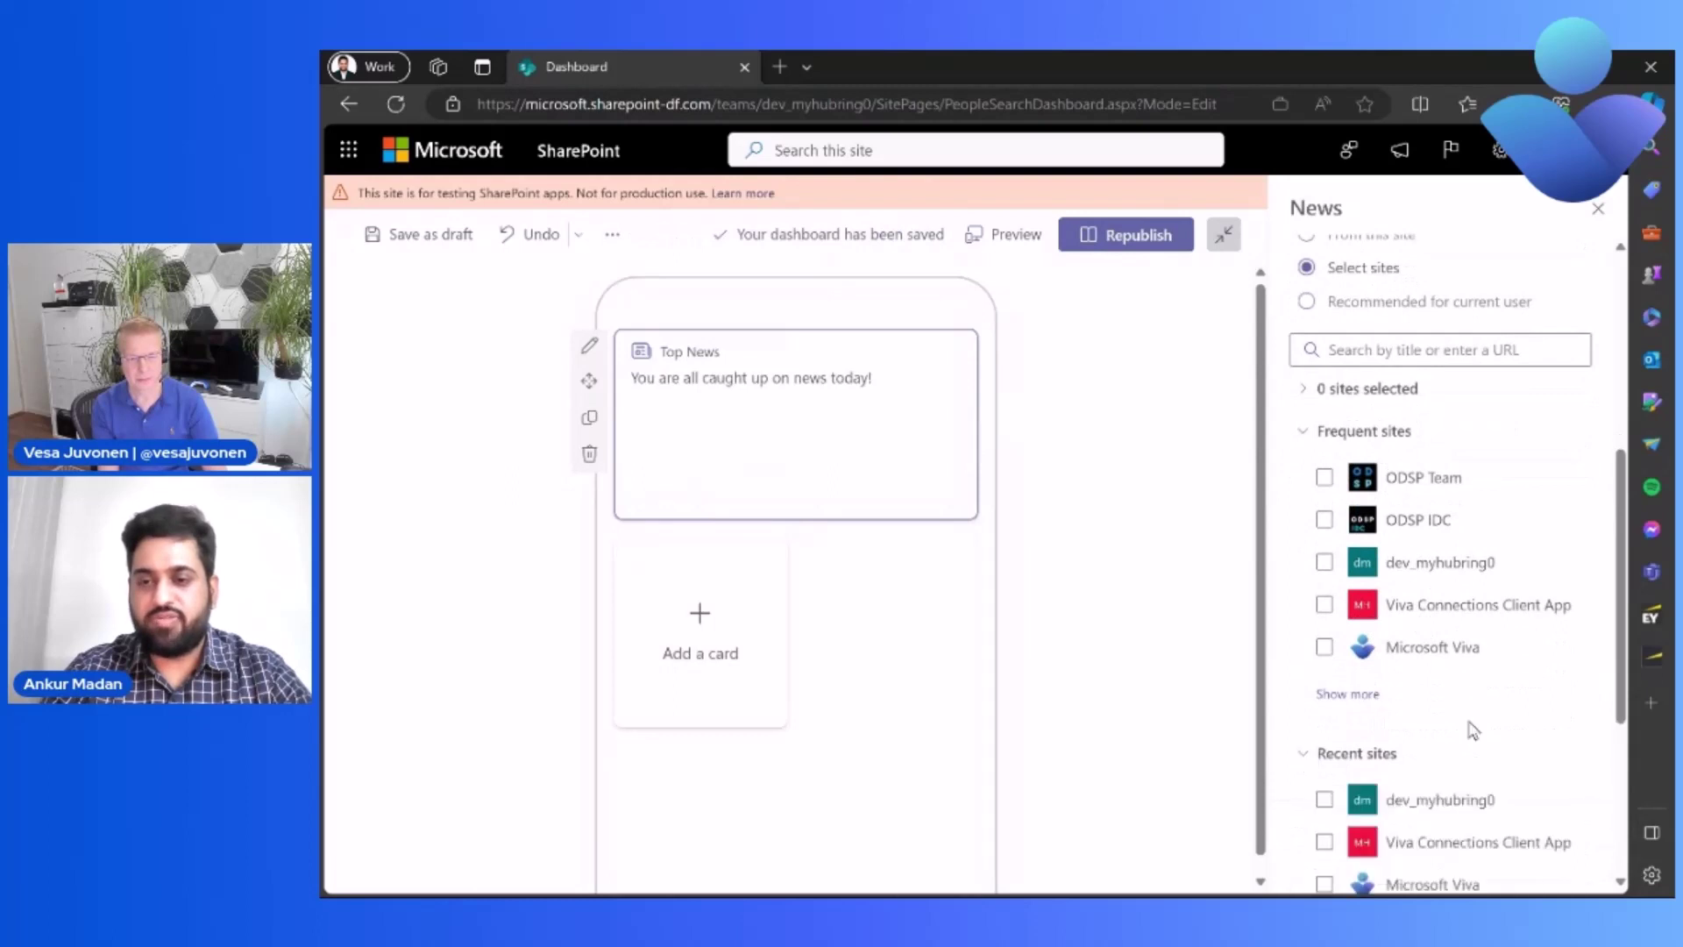
scroll(1473, 730, down, 1)
scroll(1472, 730, up, 2)
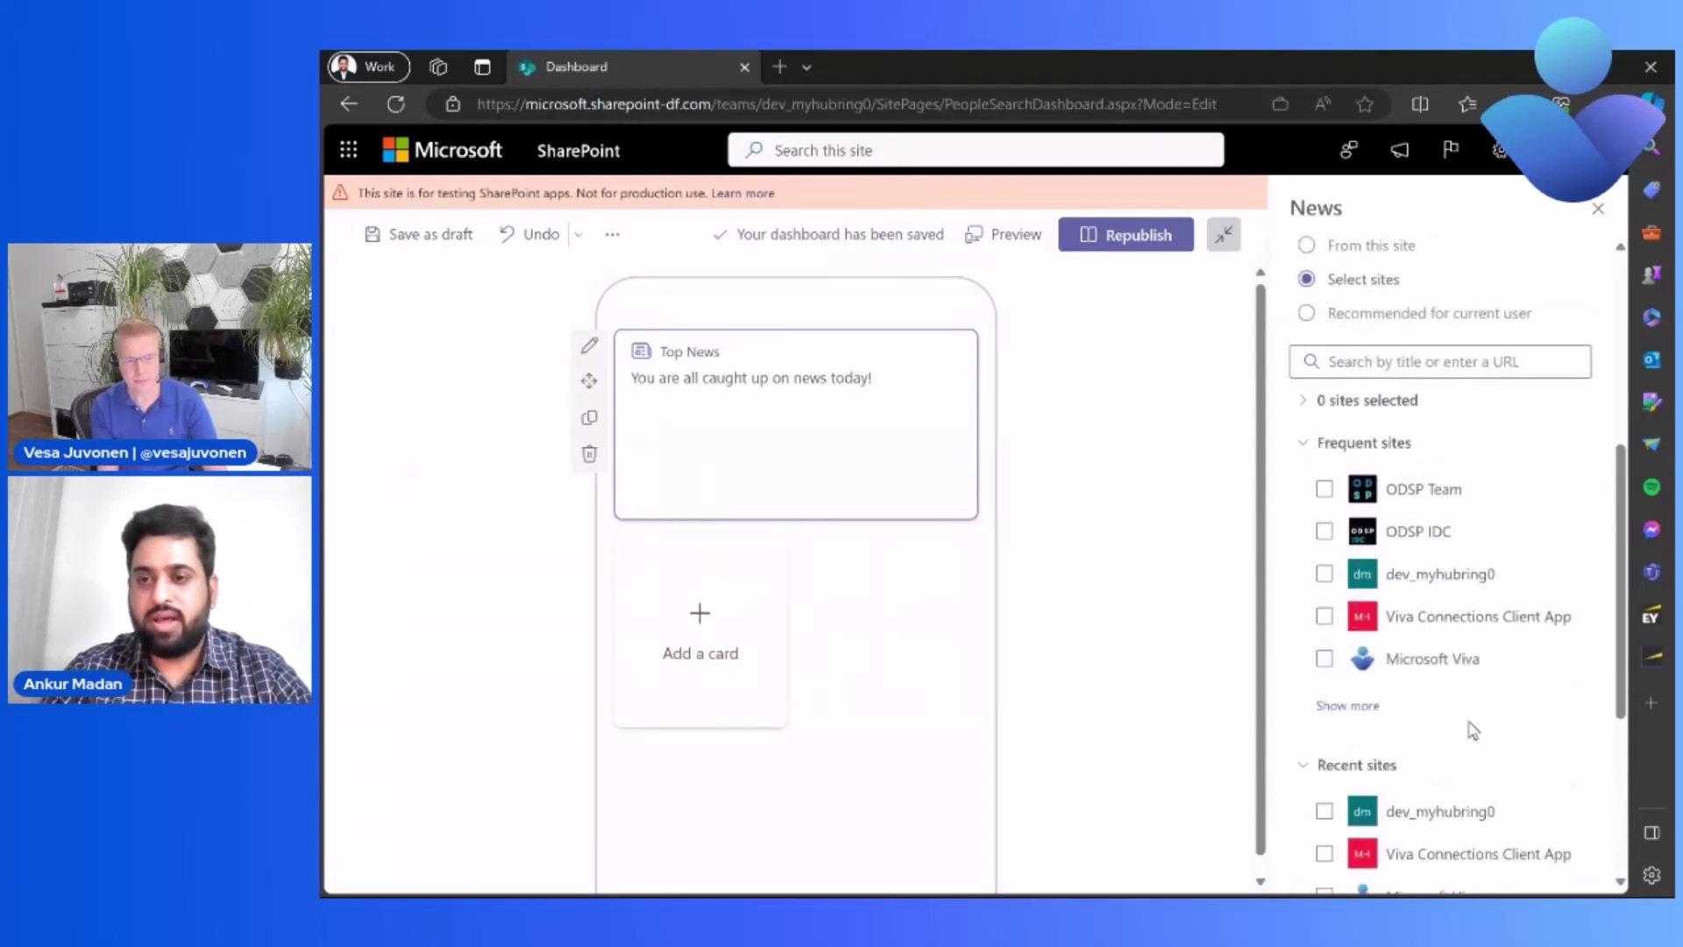
scroll(1472, 730, up, 2)
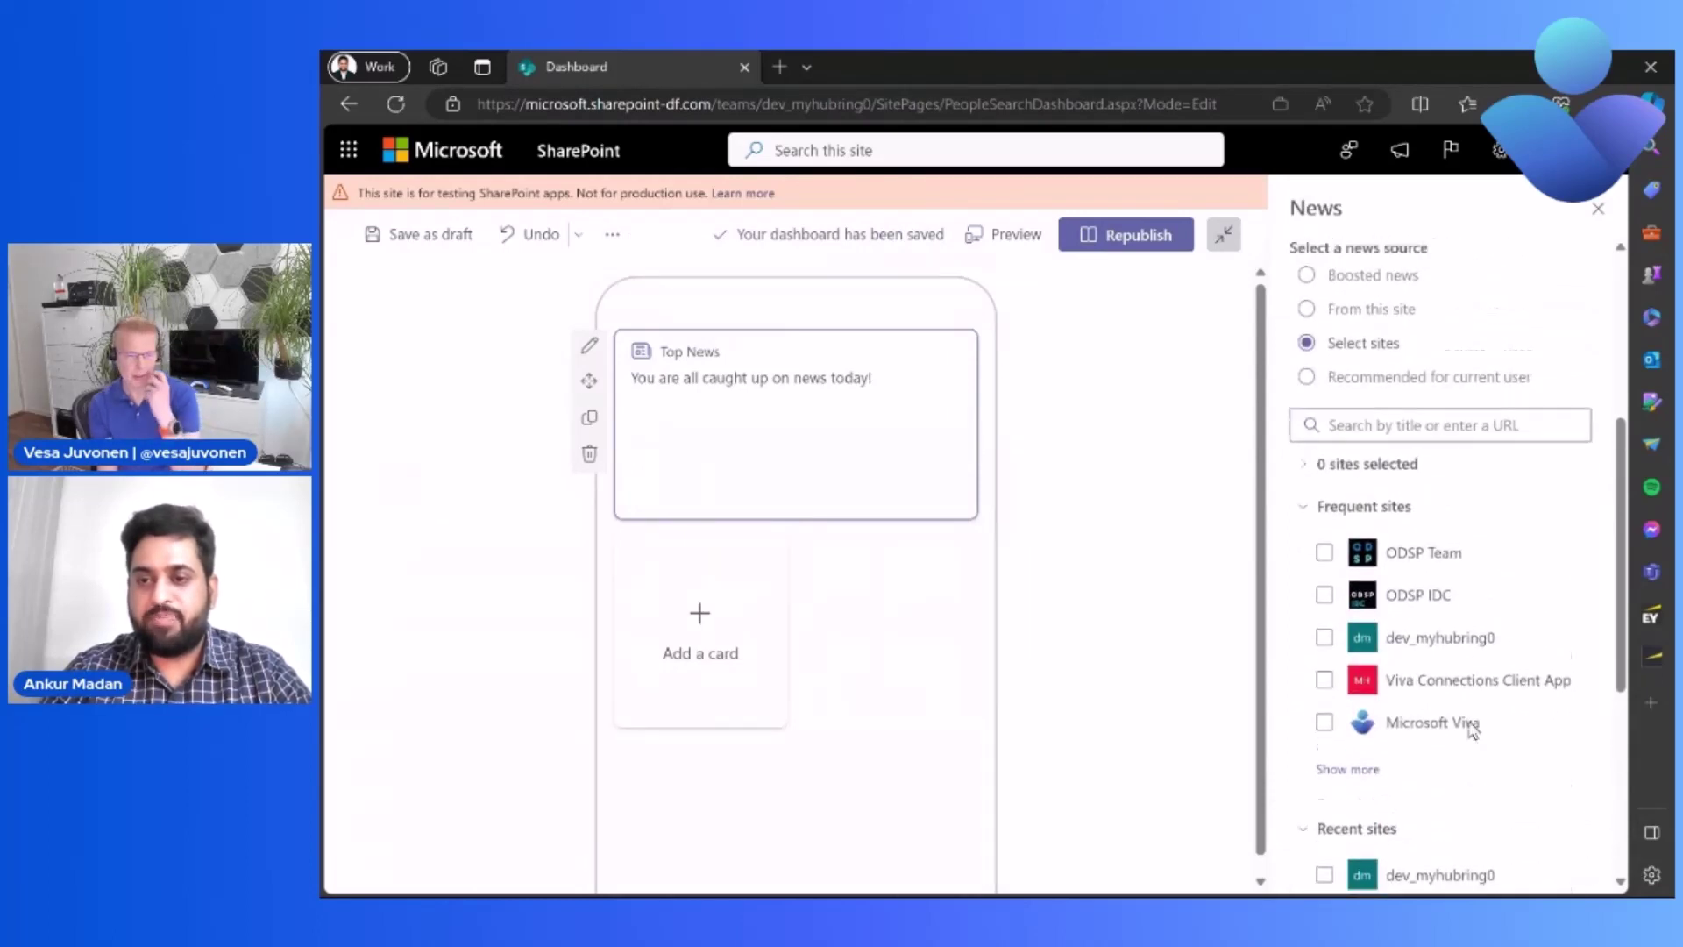
click(1324, 611)
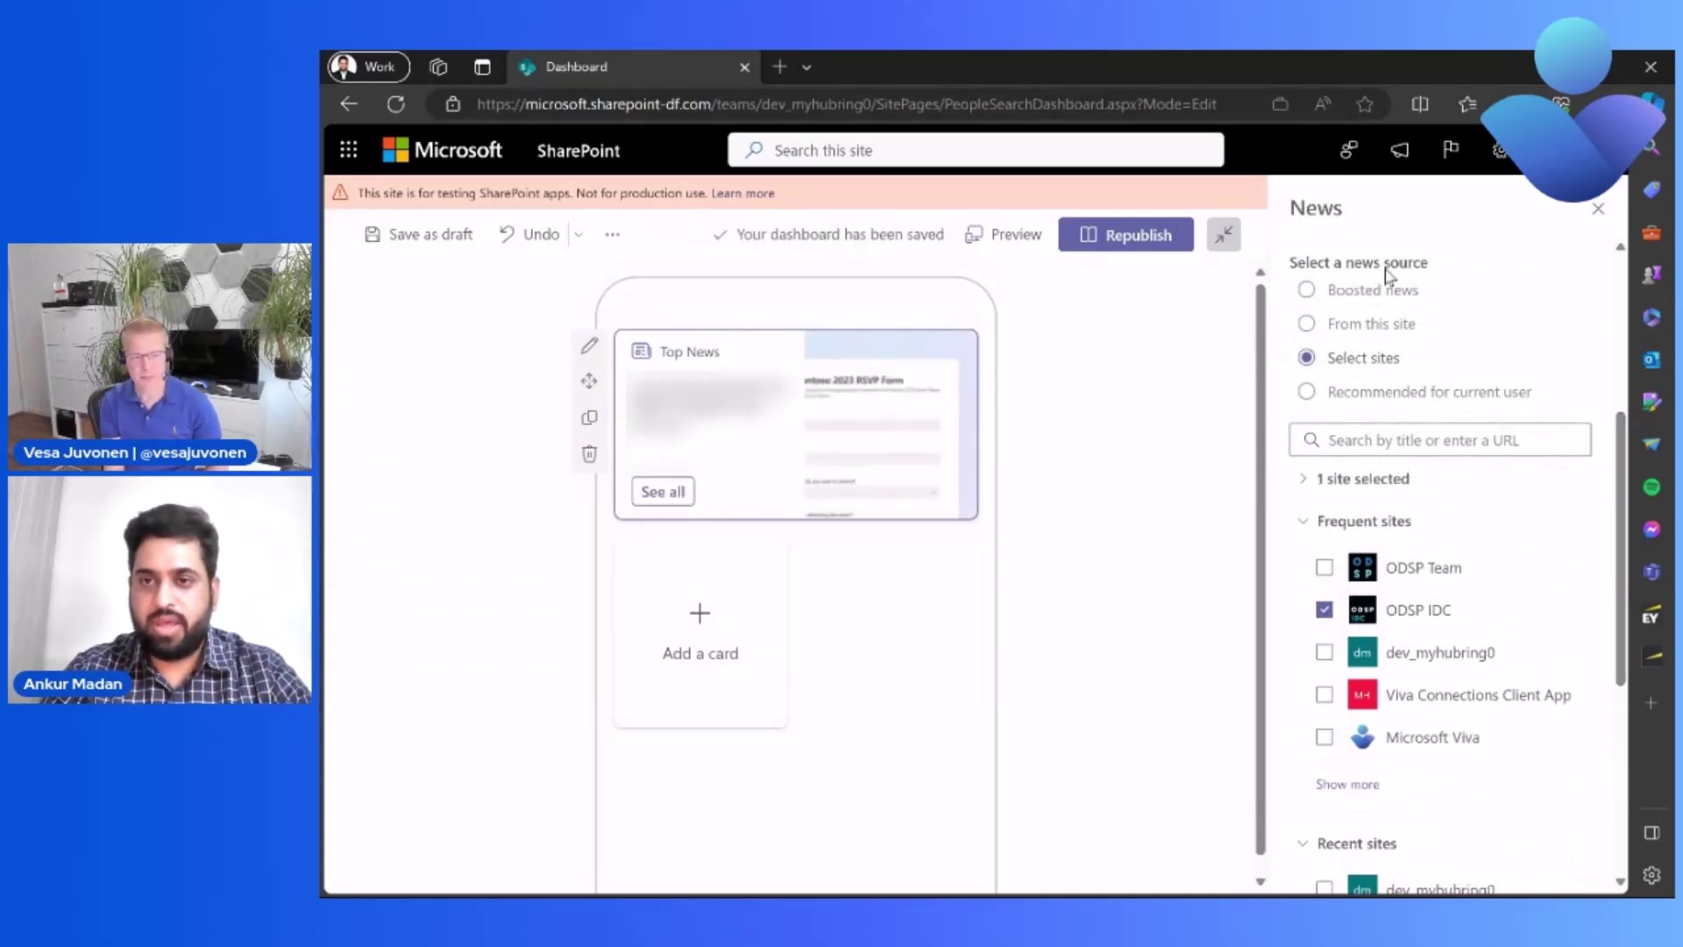
Change the News card's title to "Org News" and close its settings.
scroll(1389, 487, up, 4)
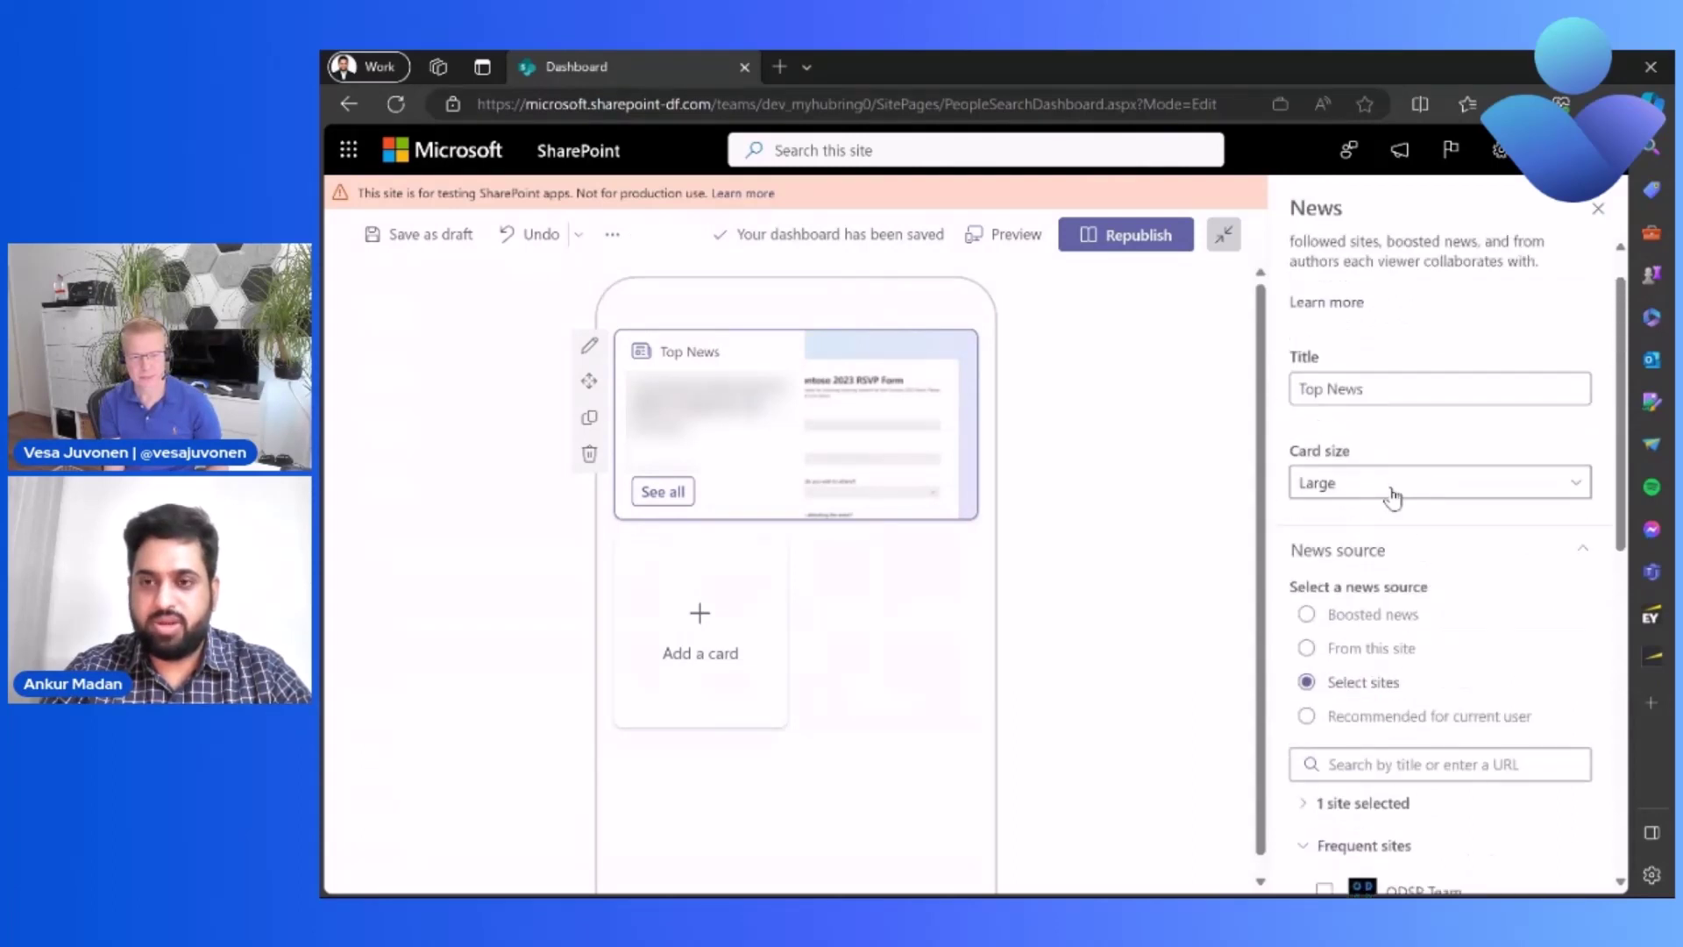
click(1377, 392)
drag(1401, 391, 1221, 399)
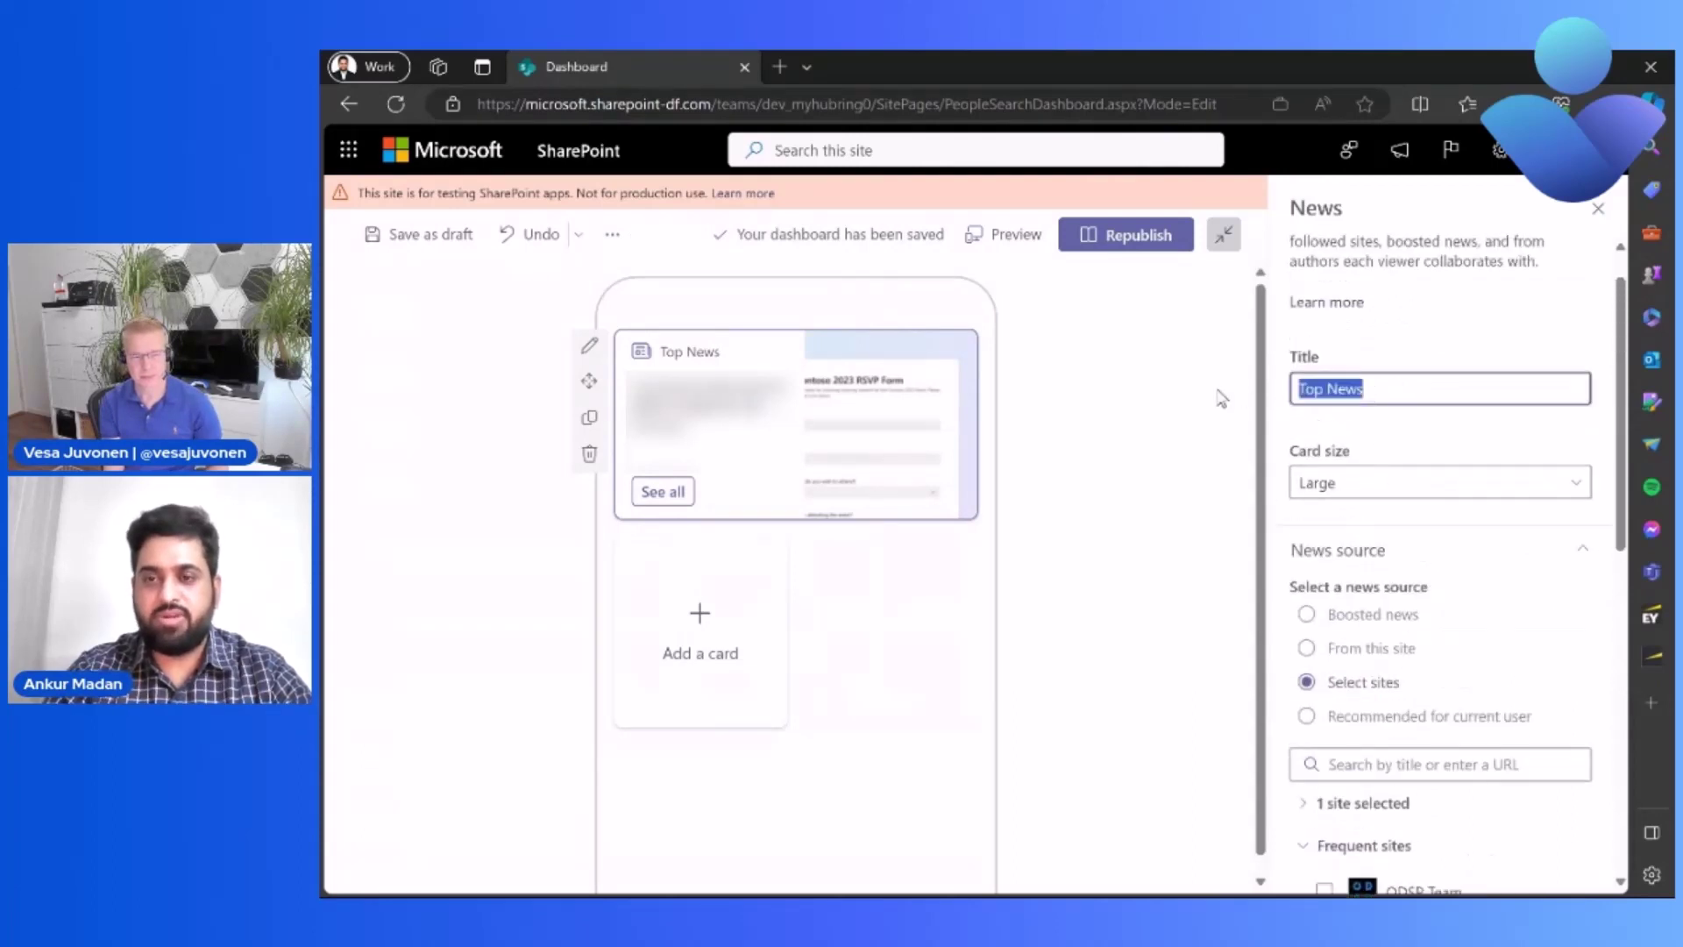
text(Org)
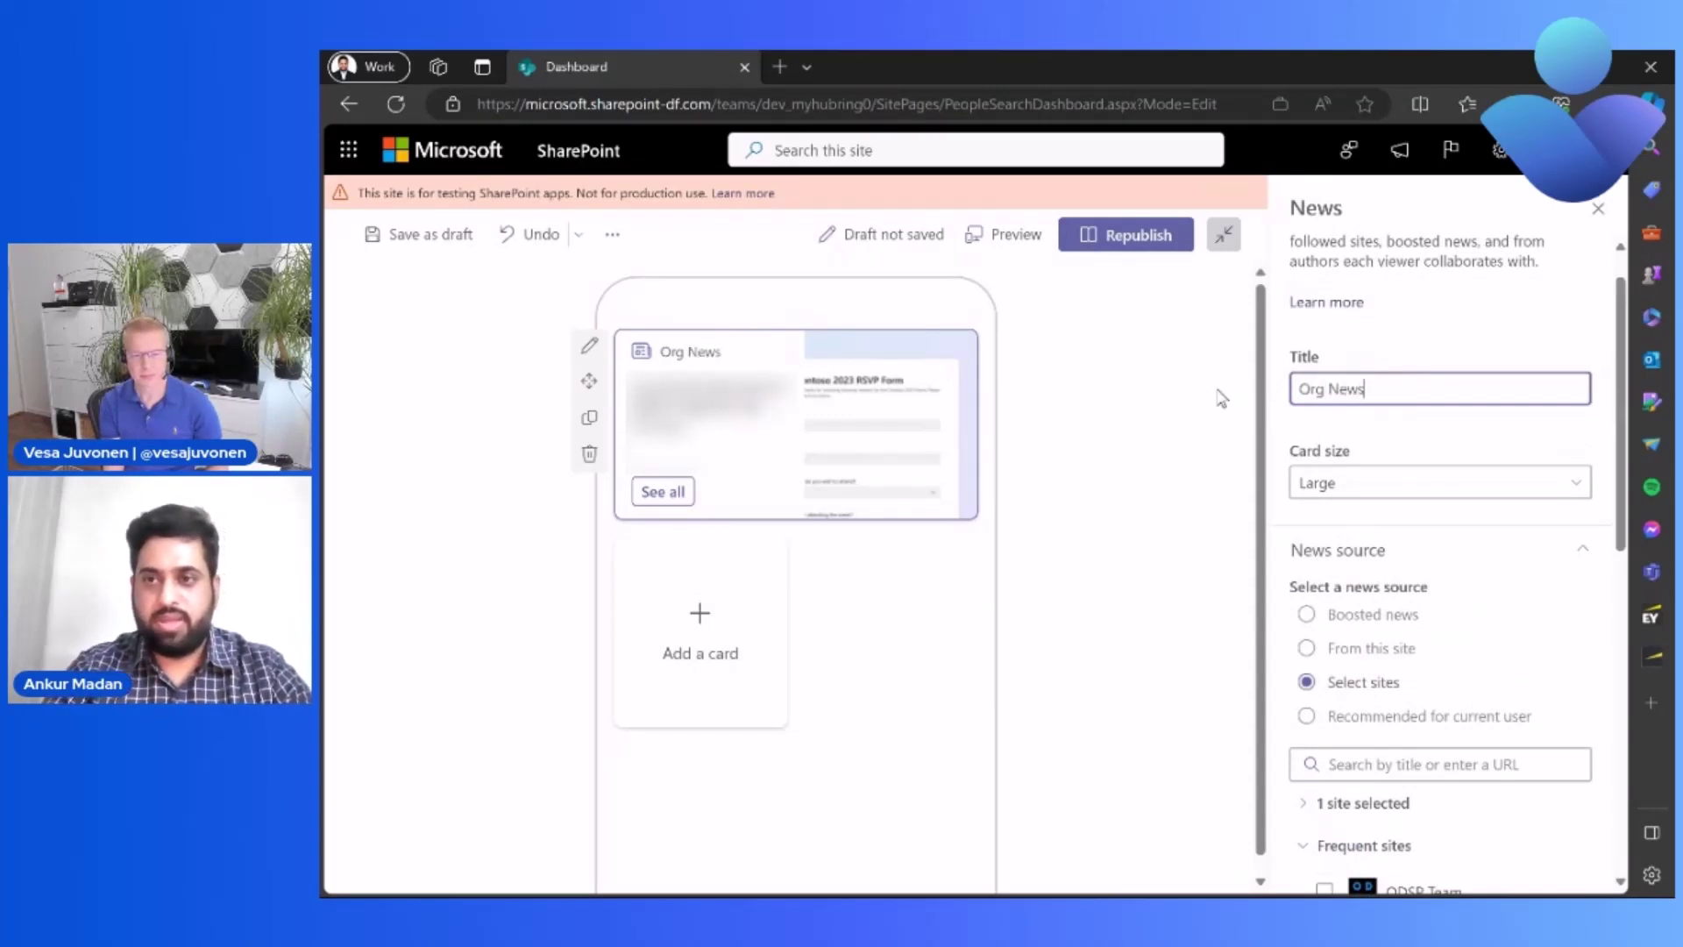
click(1597, 208)
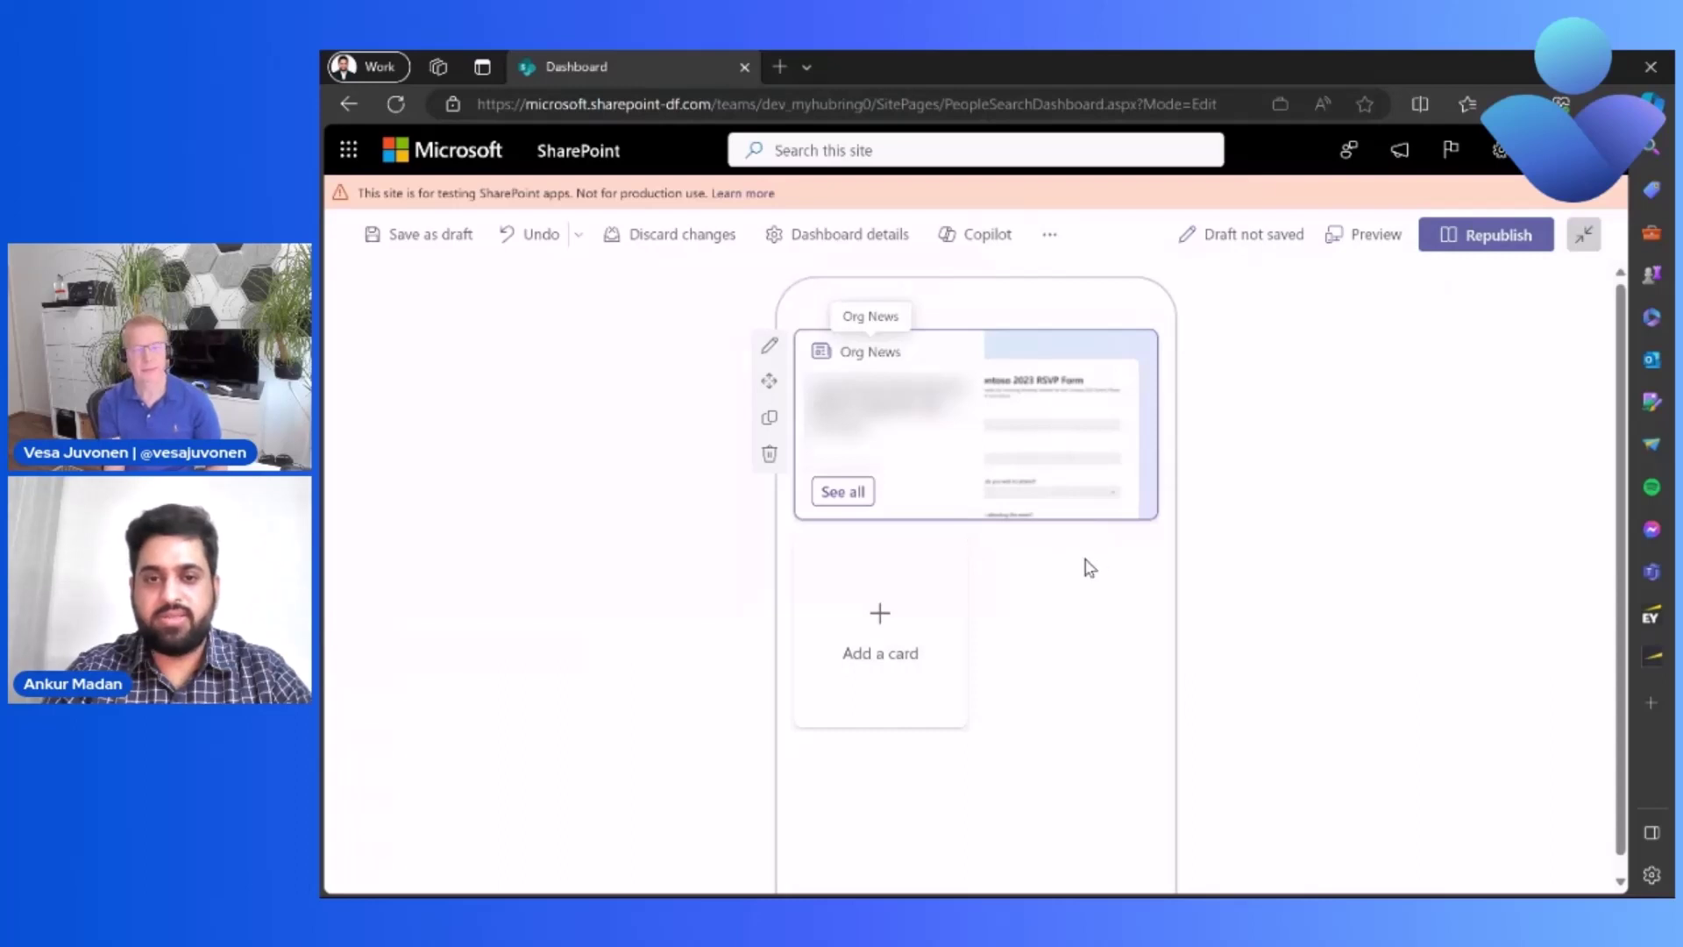
Add a second News card below the Org News card and open its settings for editing.
click(905, 628)
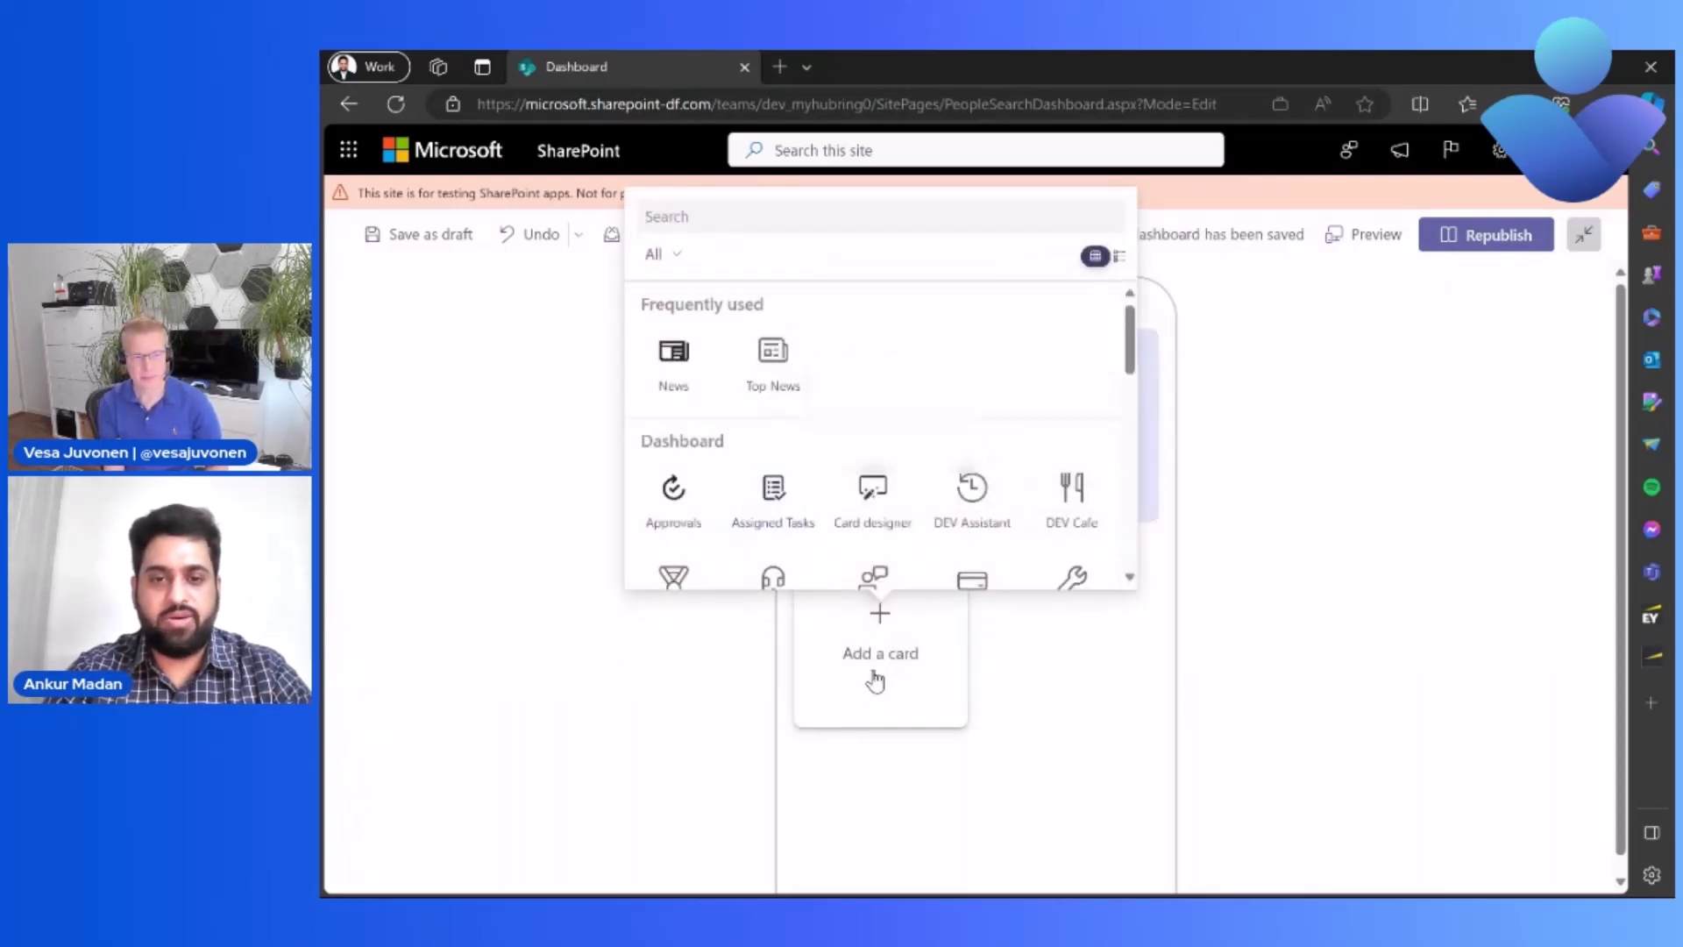
click(673, 359)
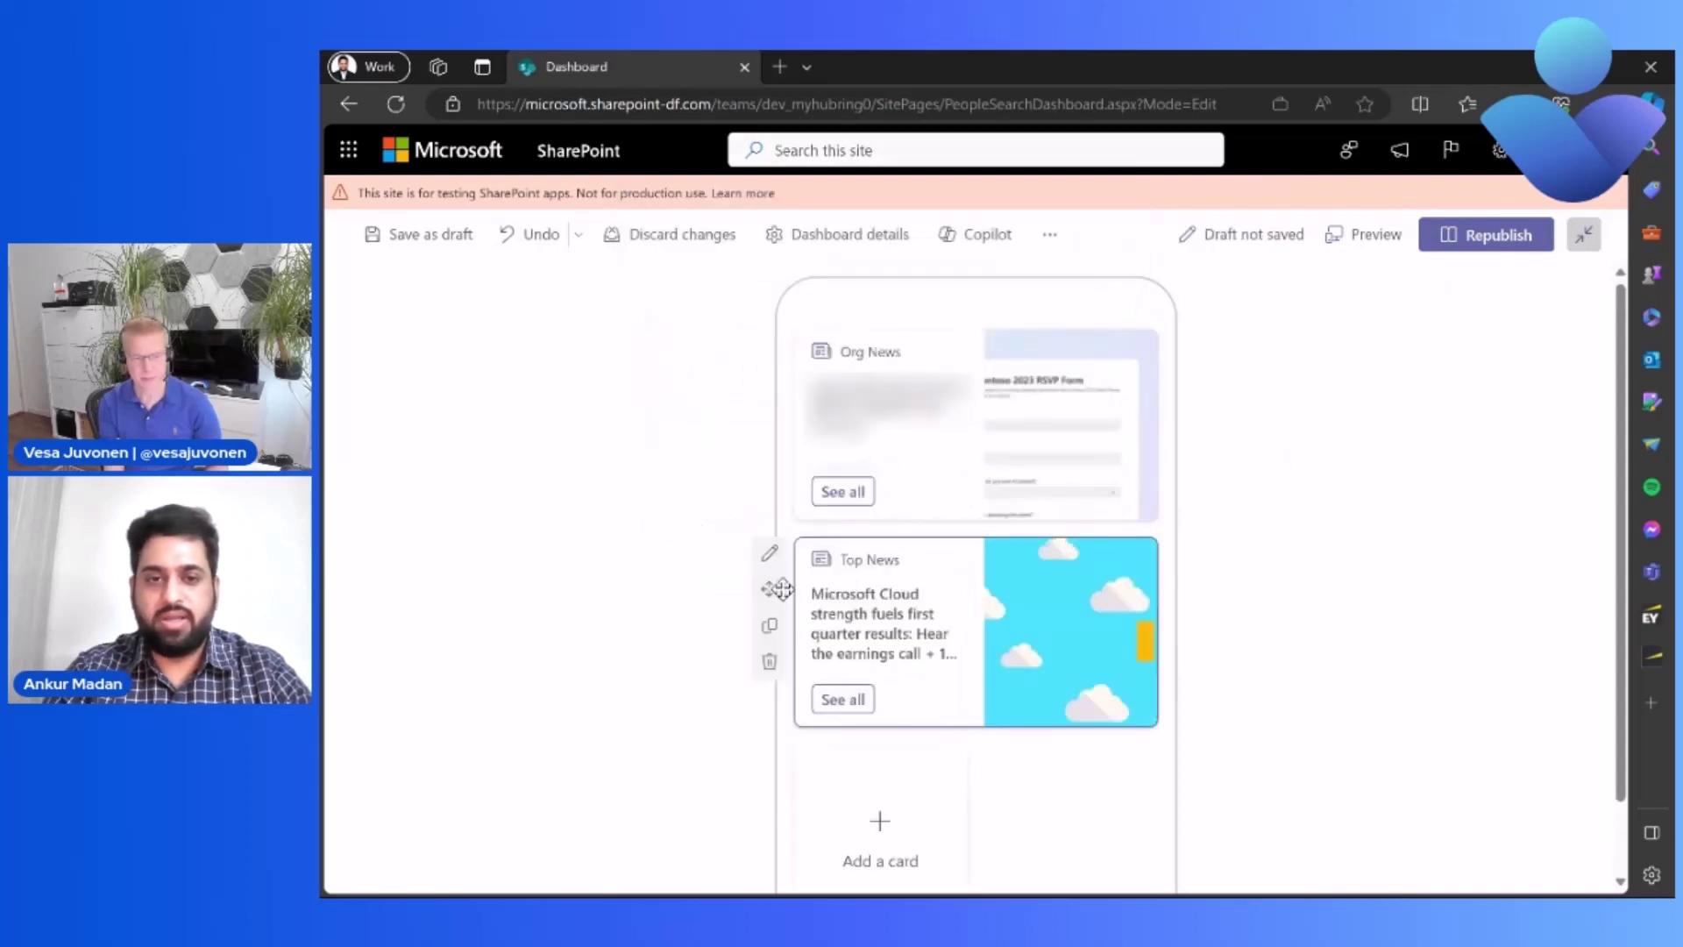
click(769, 553)
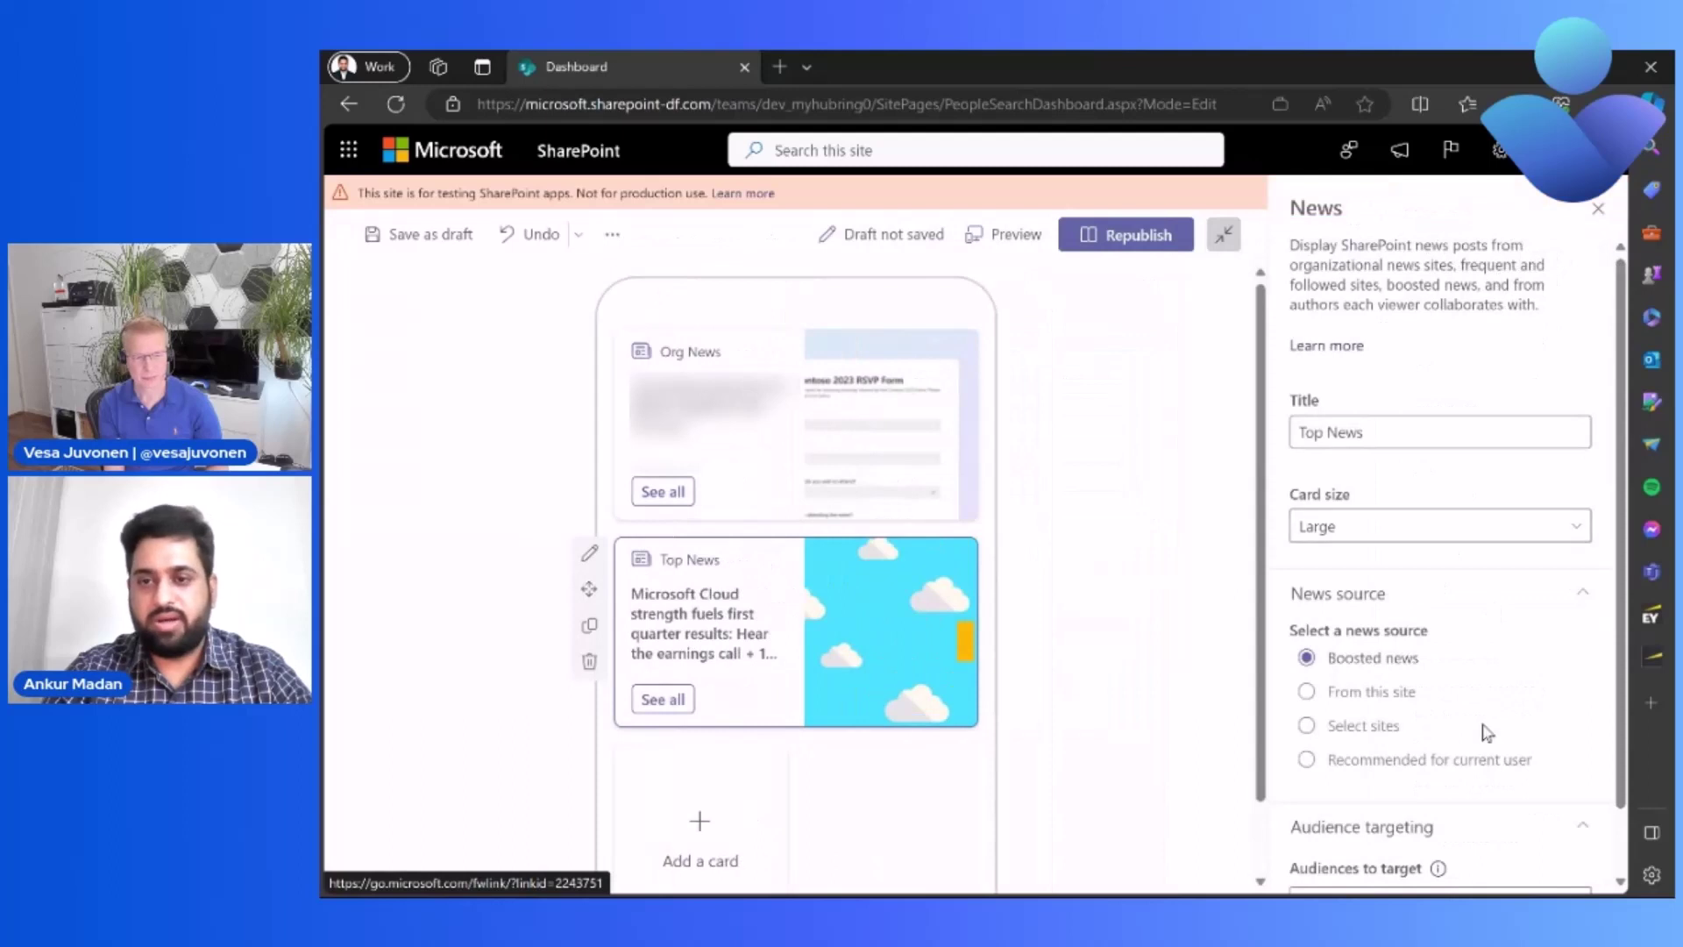
Try "From this site" as the second card's news source.
scroll(1487, 732, down, 1)
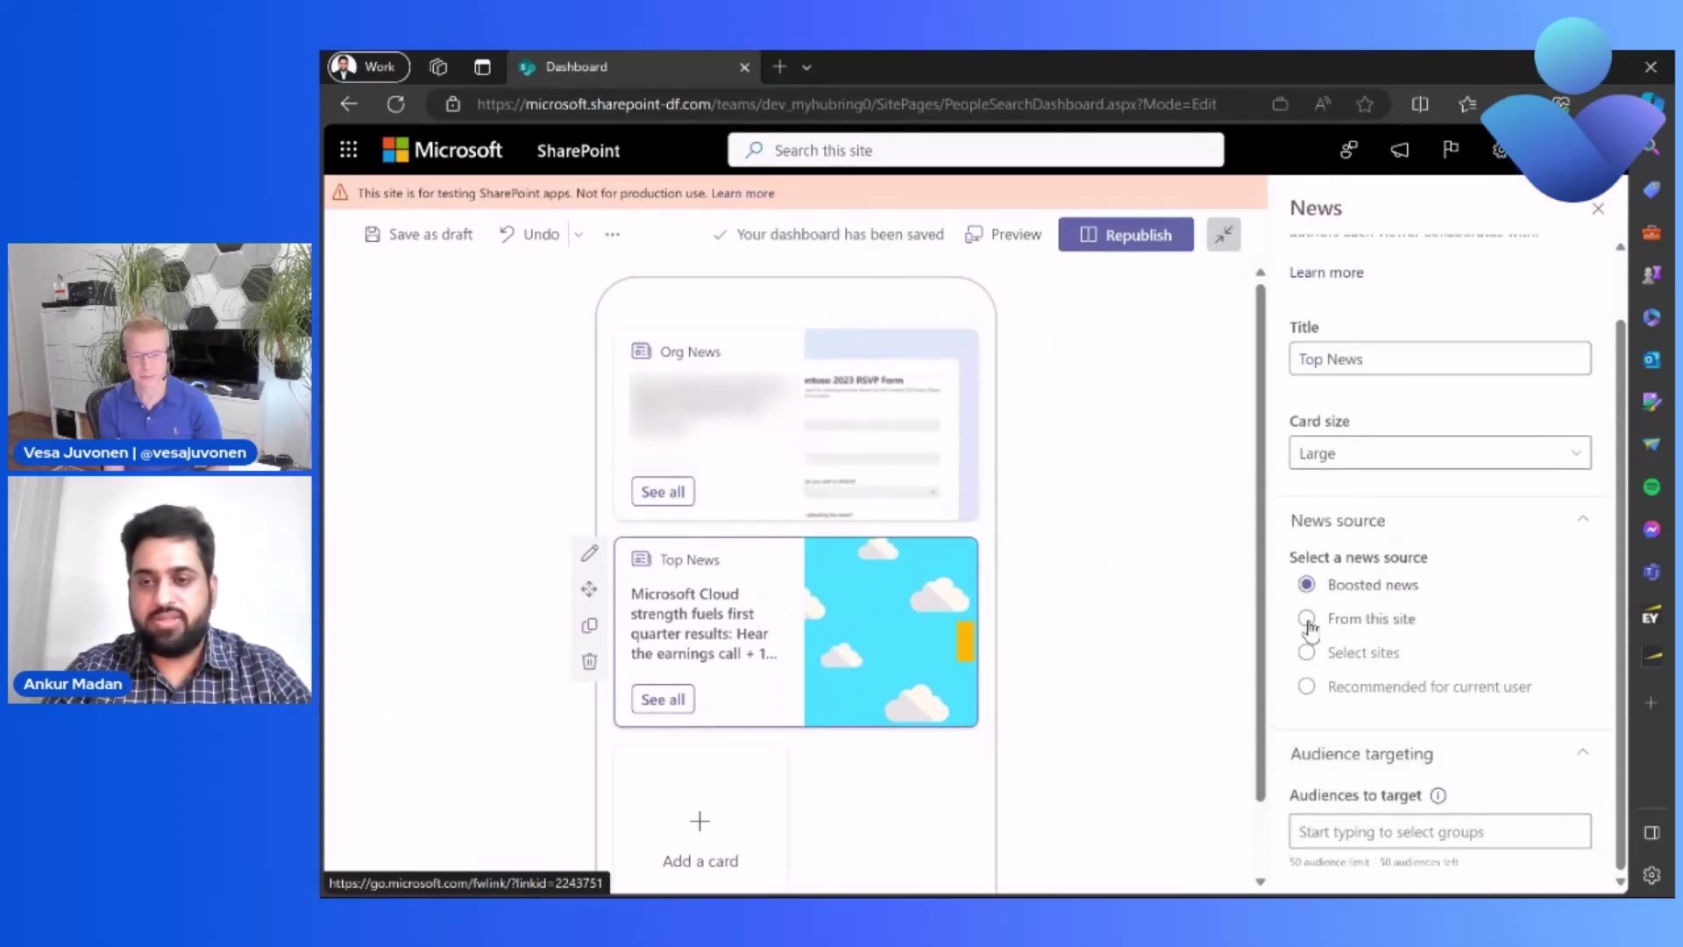
click(1306, 619)
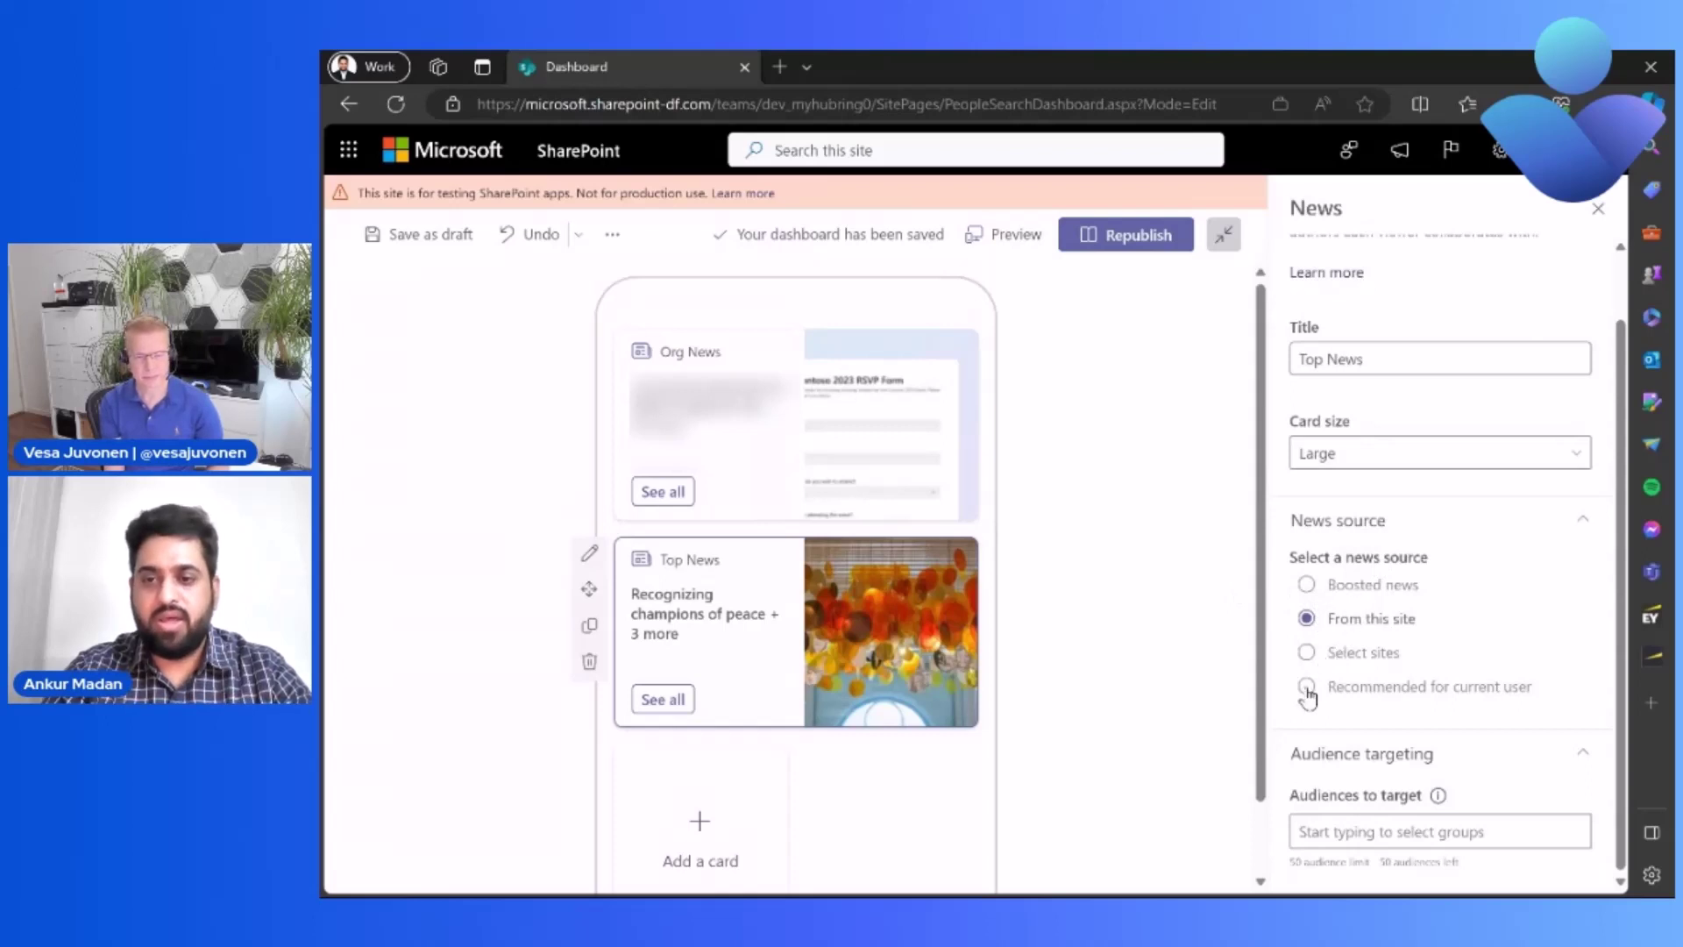
Set the second card's news source to selected sites and include MSProtect from the recent sites.
click(1307, 654)
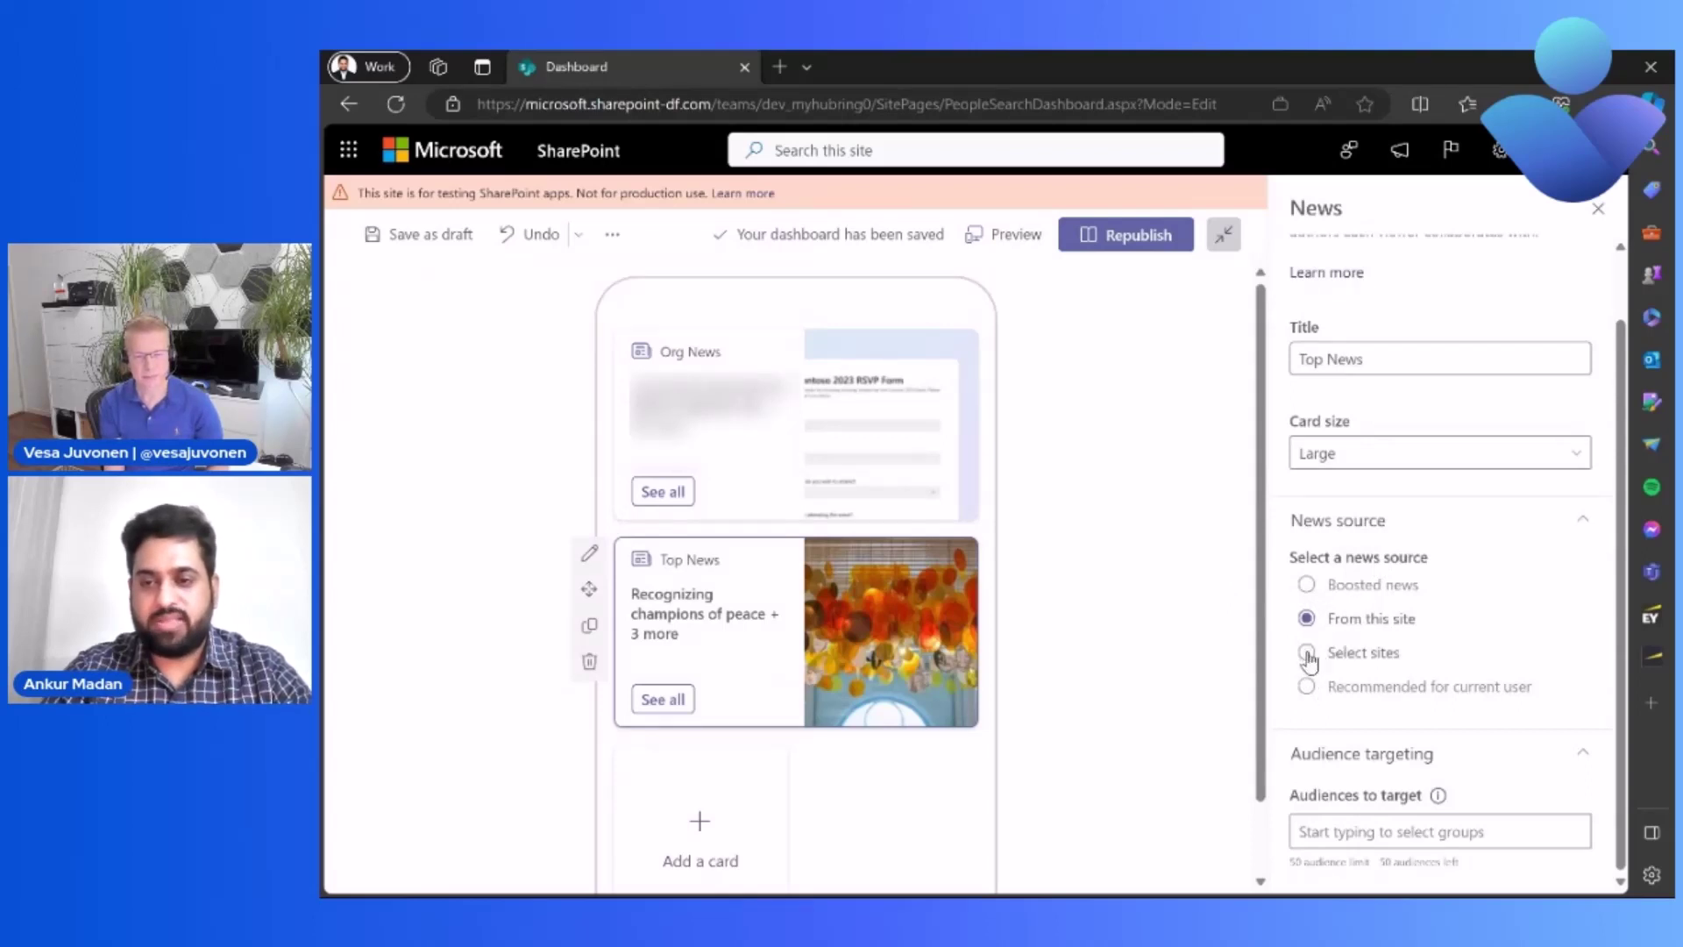
scroll(1385, 659, down, 4)
scroll(1385, 658, down, 1)
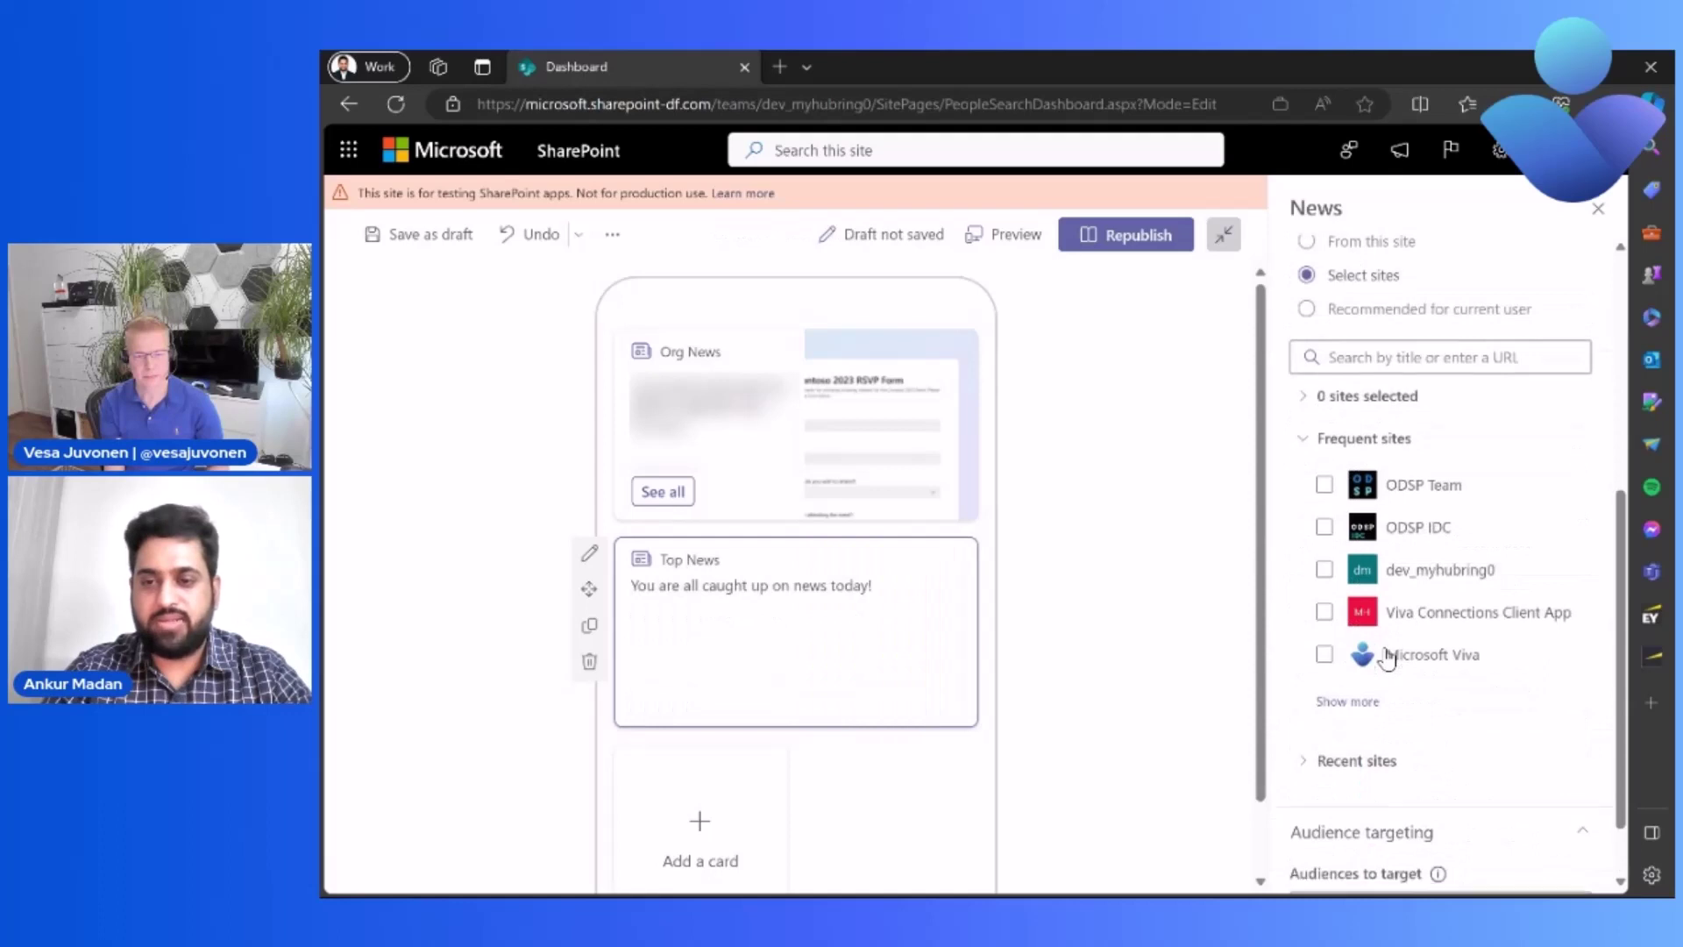
click(1302, 701)
scroll(1403, 685, down, 3)
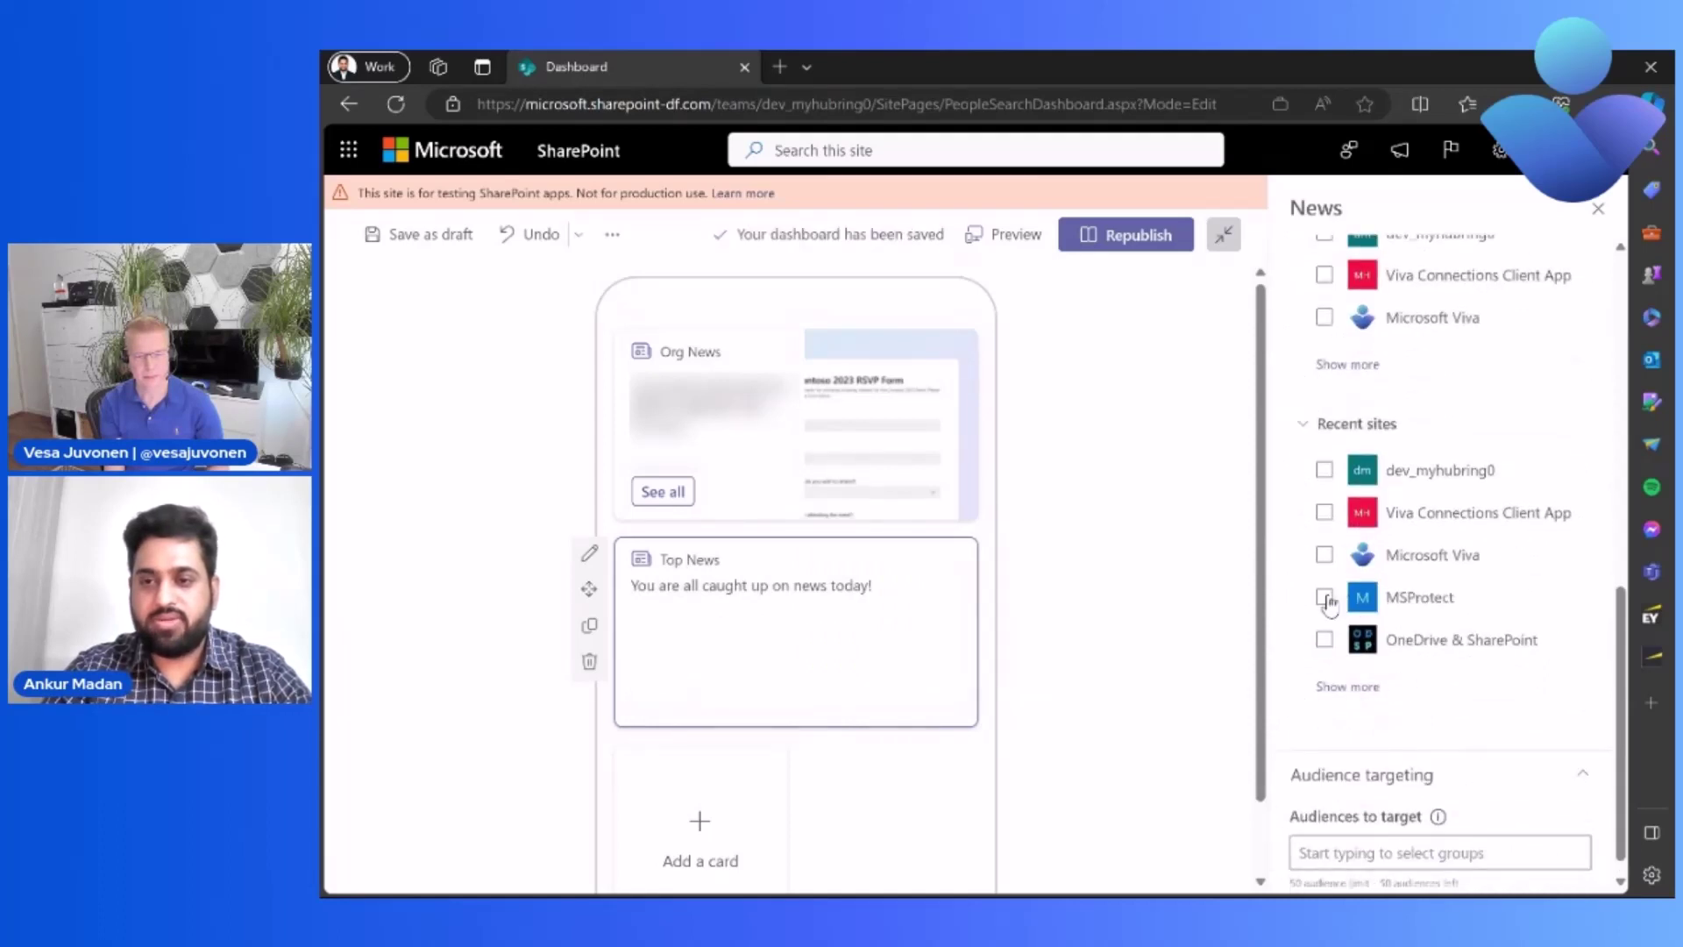
click(1324, 598)
scroll(1432, 590, up, 8)
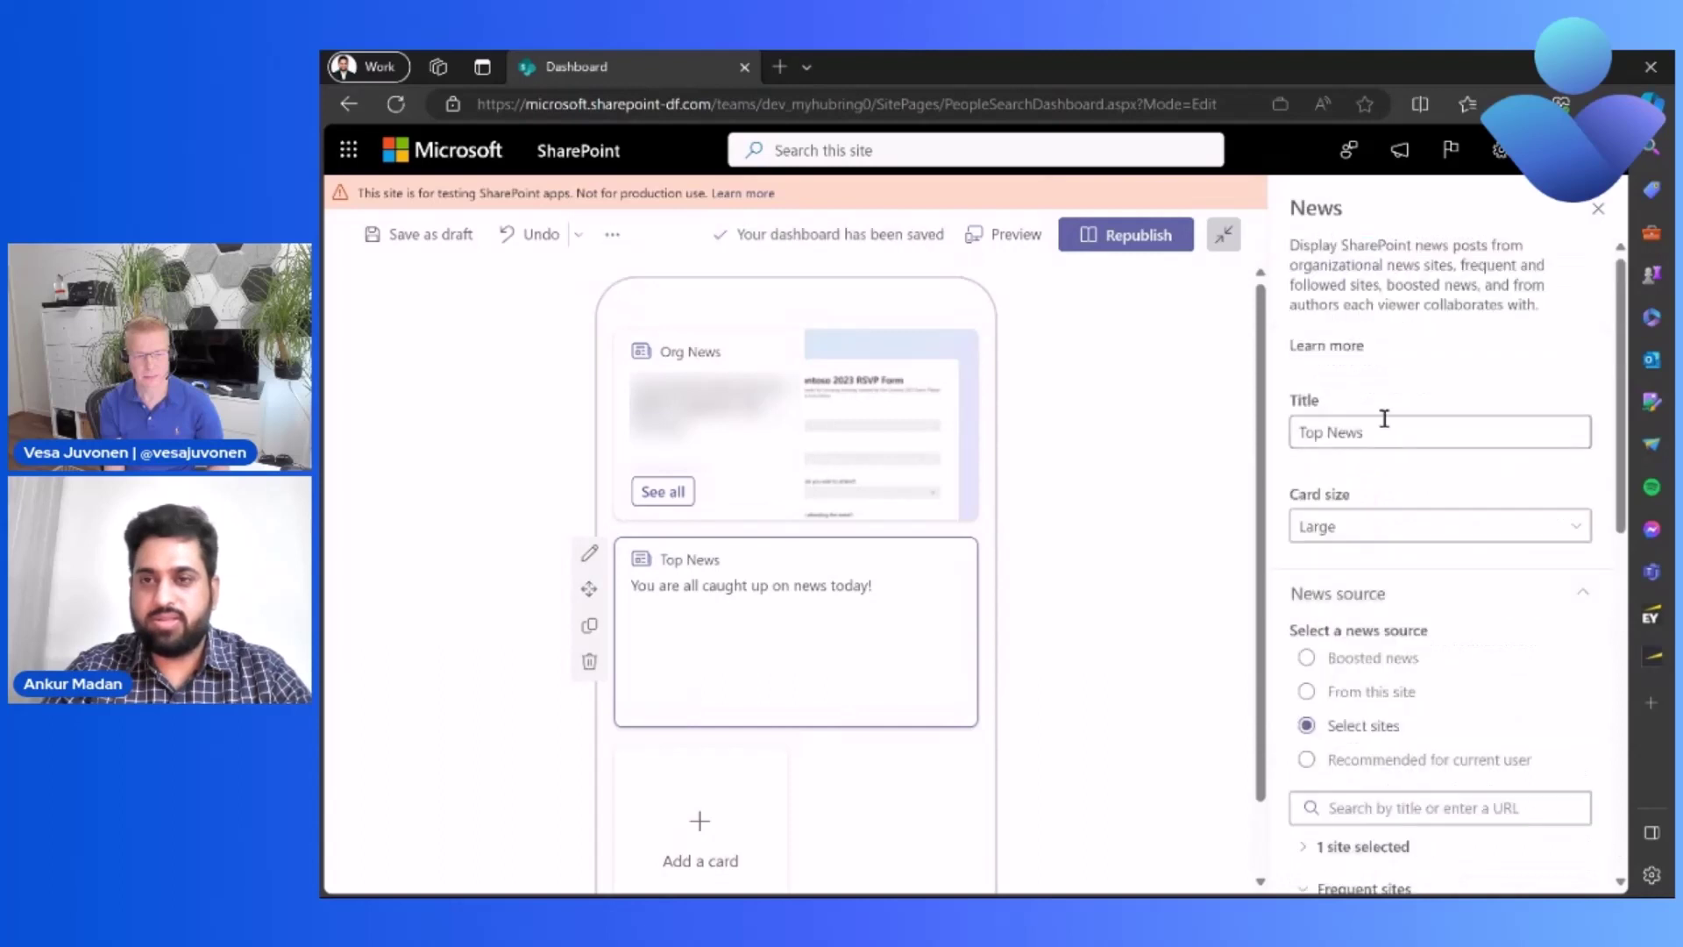
Include the Viva Connections Client App site as an additional news source for the second card.
click(1376, 429)
key(ctrl+a)
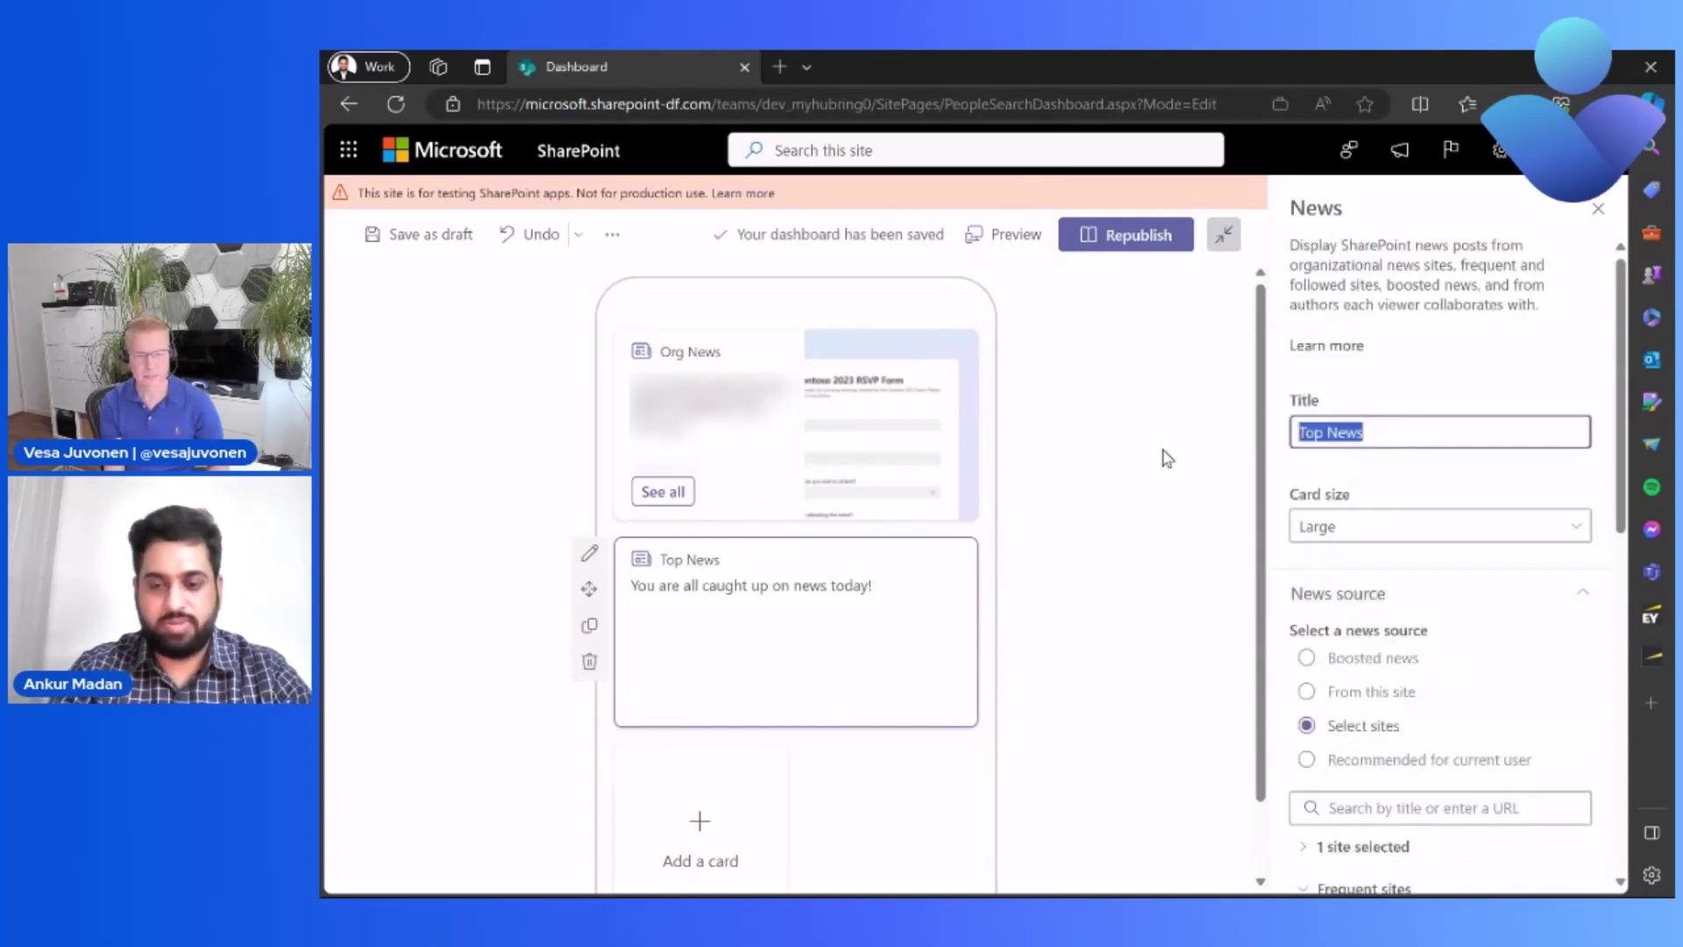
scroll(1319, 552, down, 5)
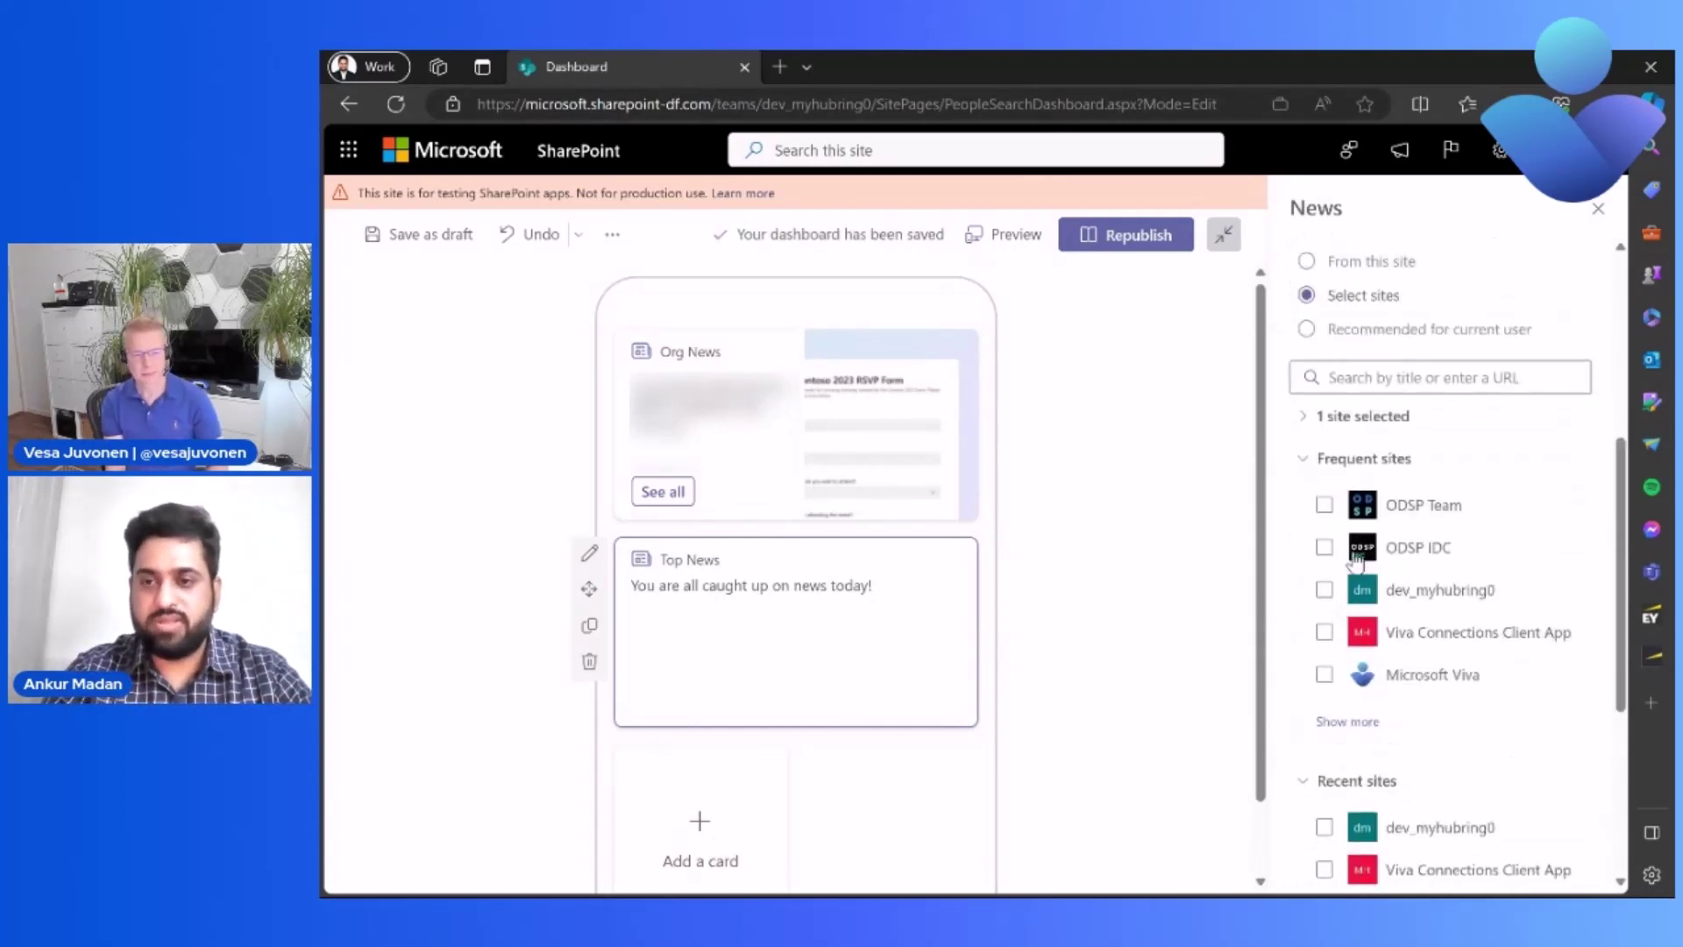
scroll(1354, 644, down, 1)
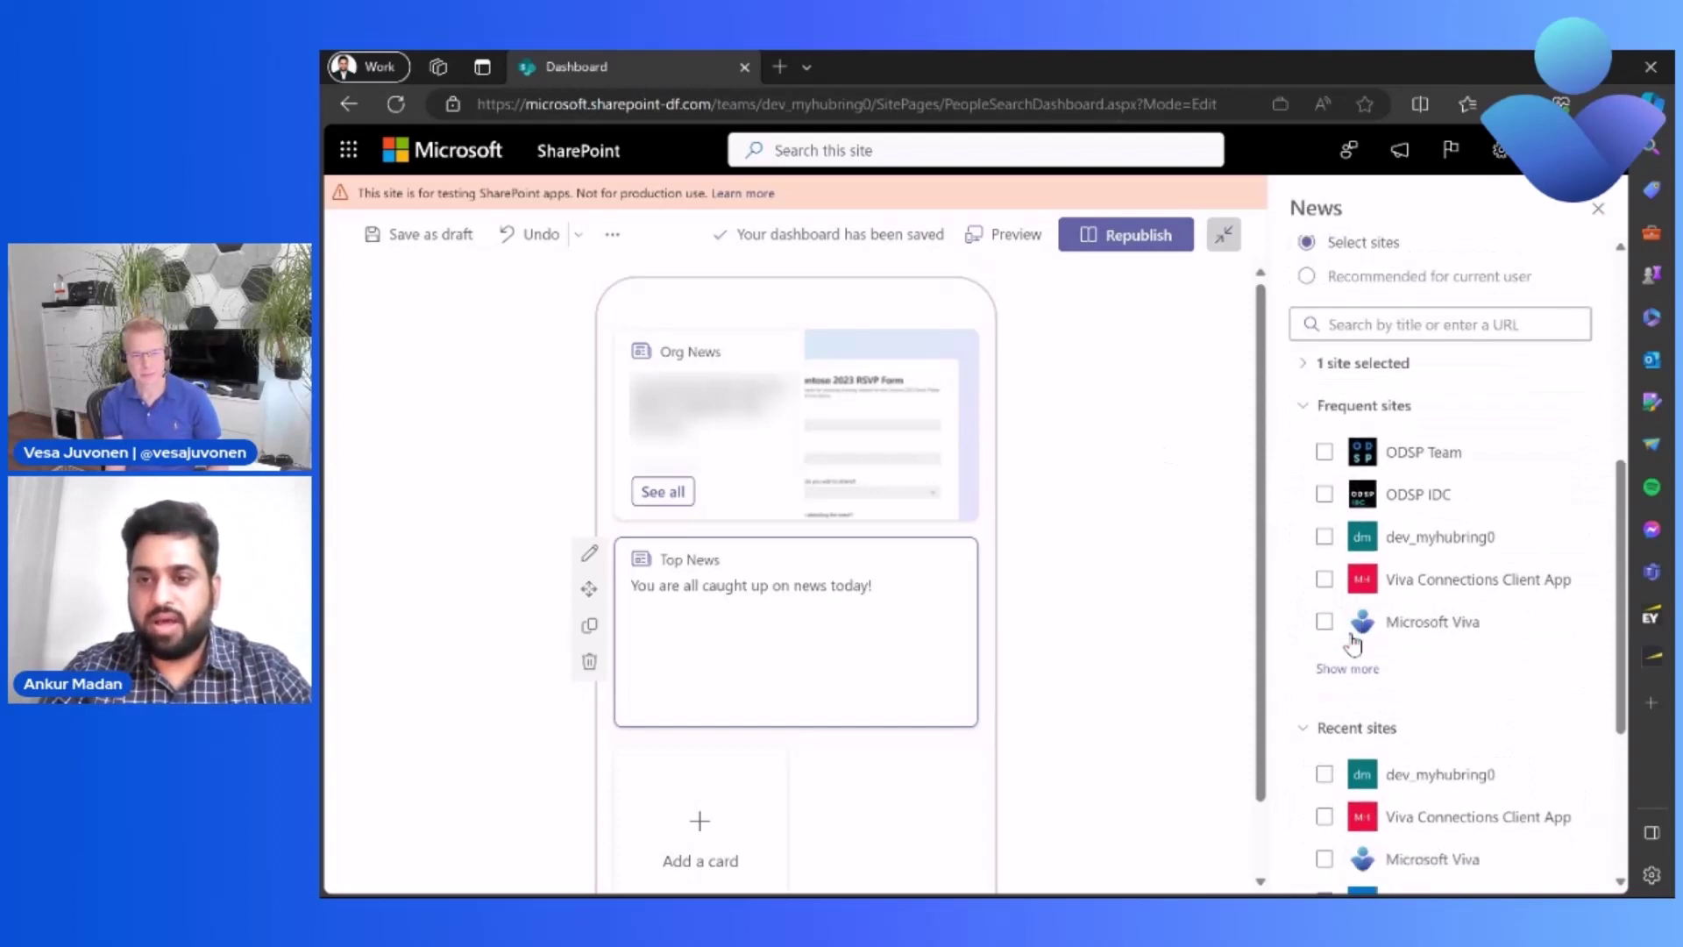
click(1324, 579)
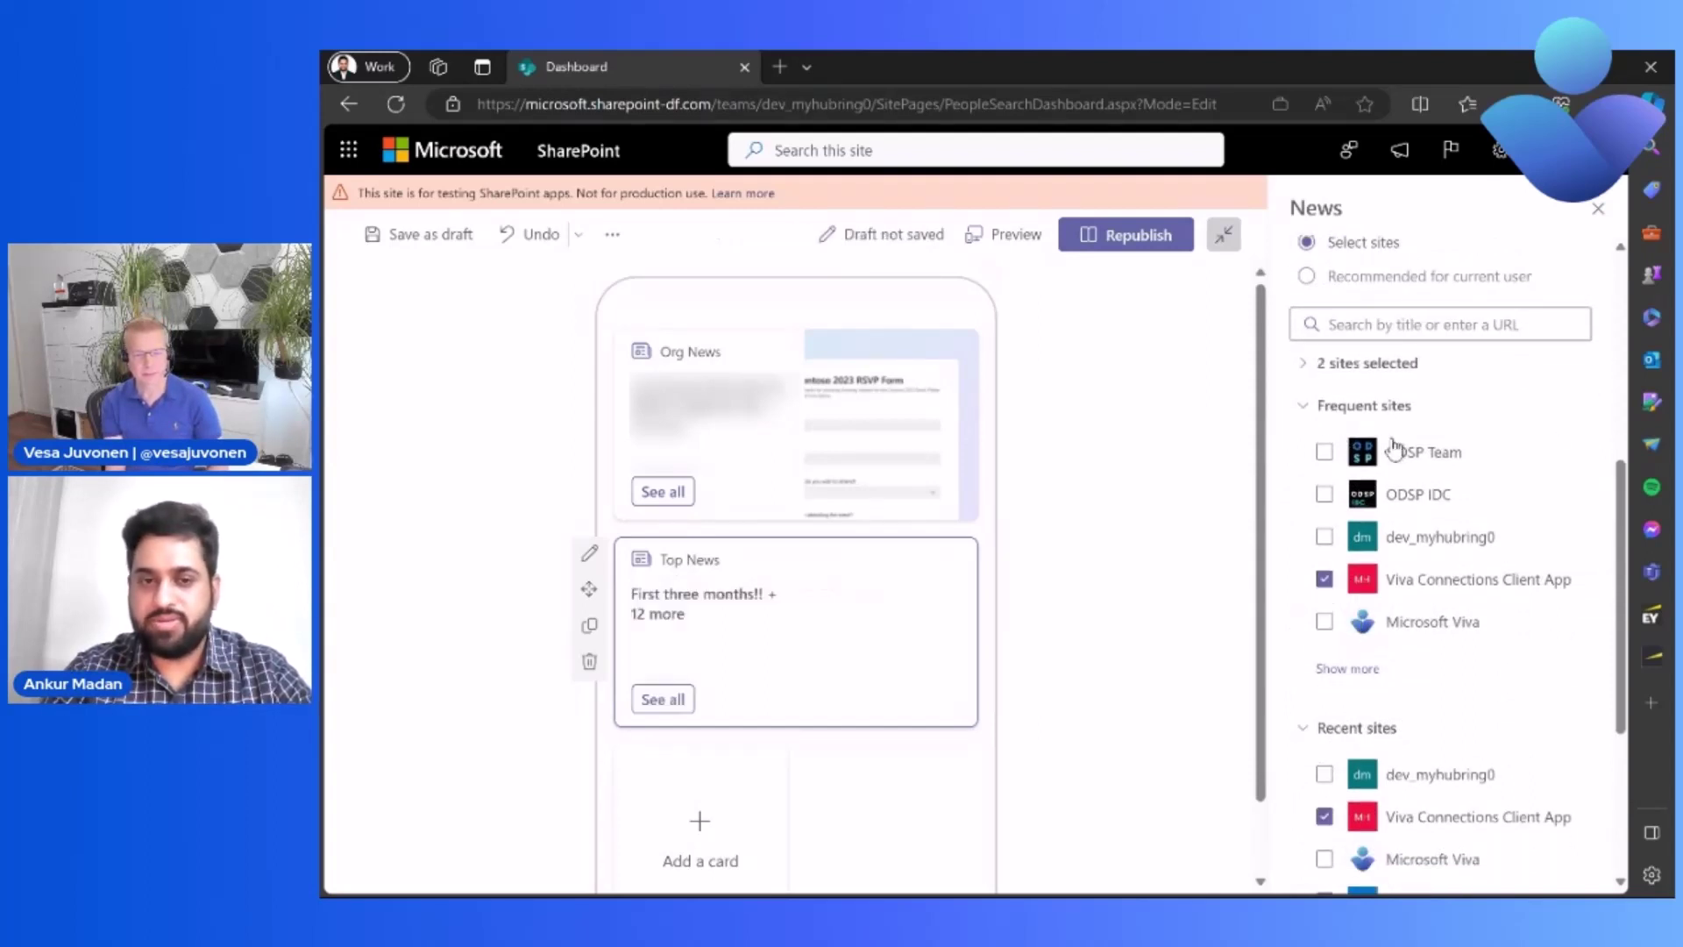
Change the second News card's title to "Team News".
scroll(1385, 452, up, 2)
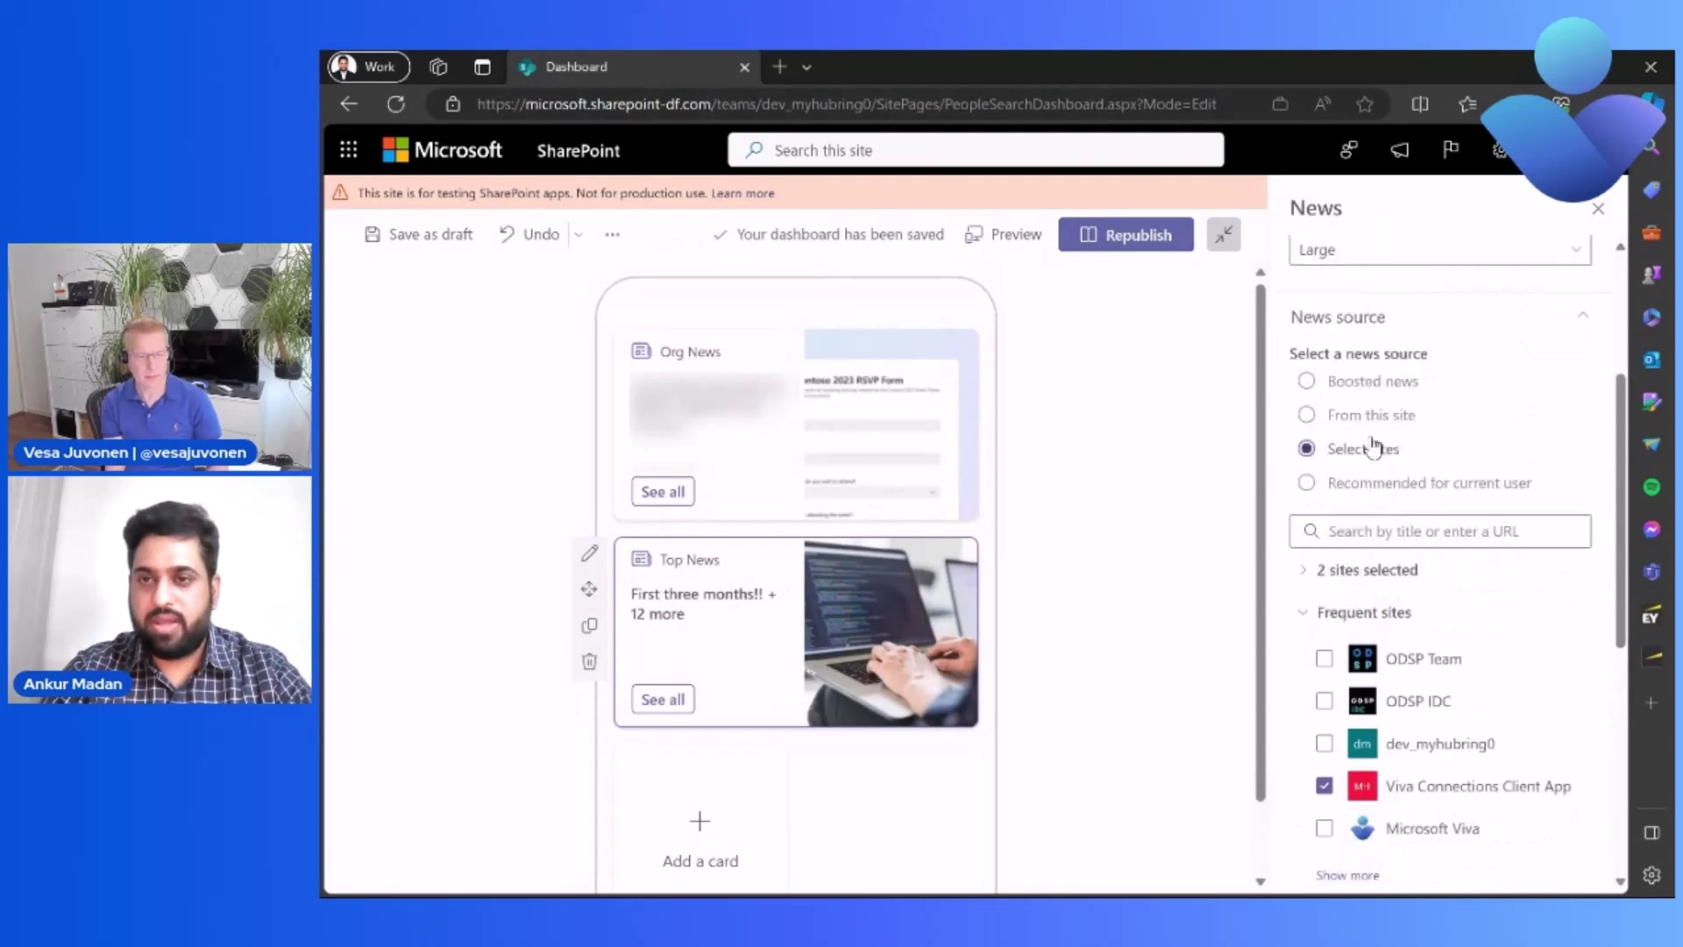
scroll(1374, 447, up, 3)
triple_click(1386, 446)
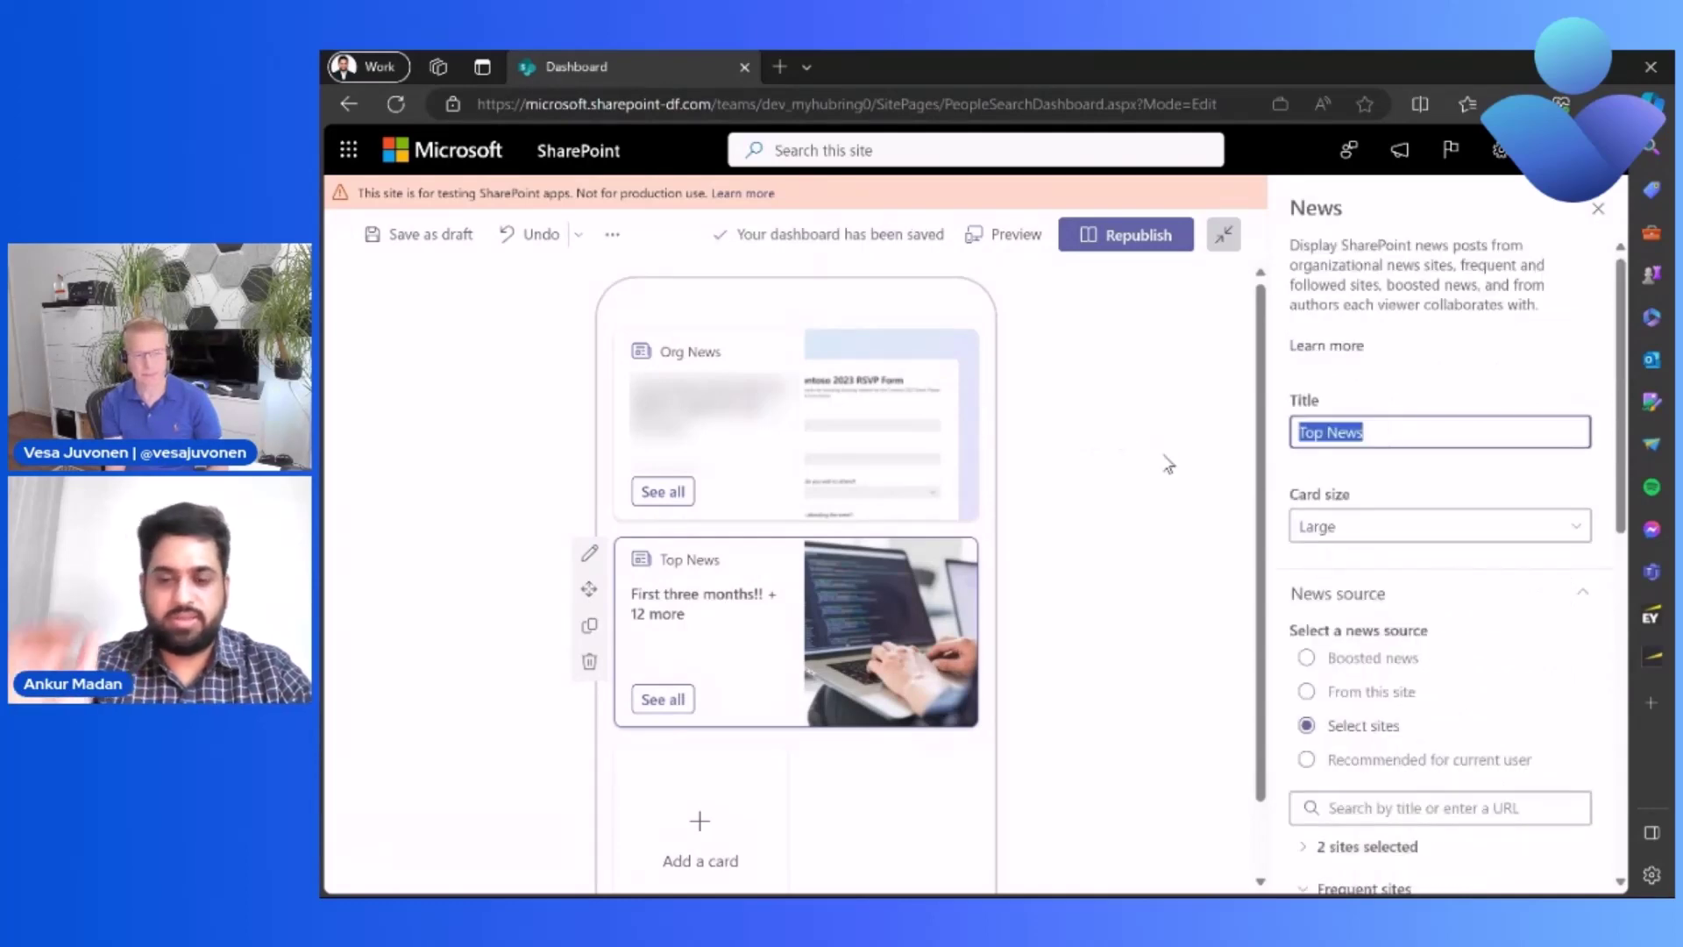
text(Team)
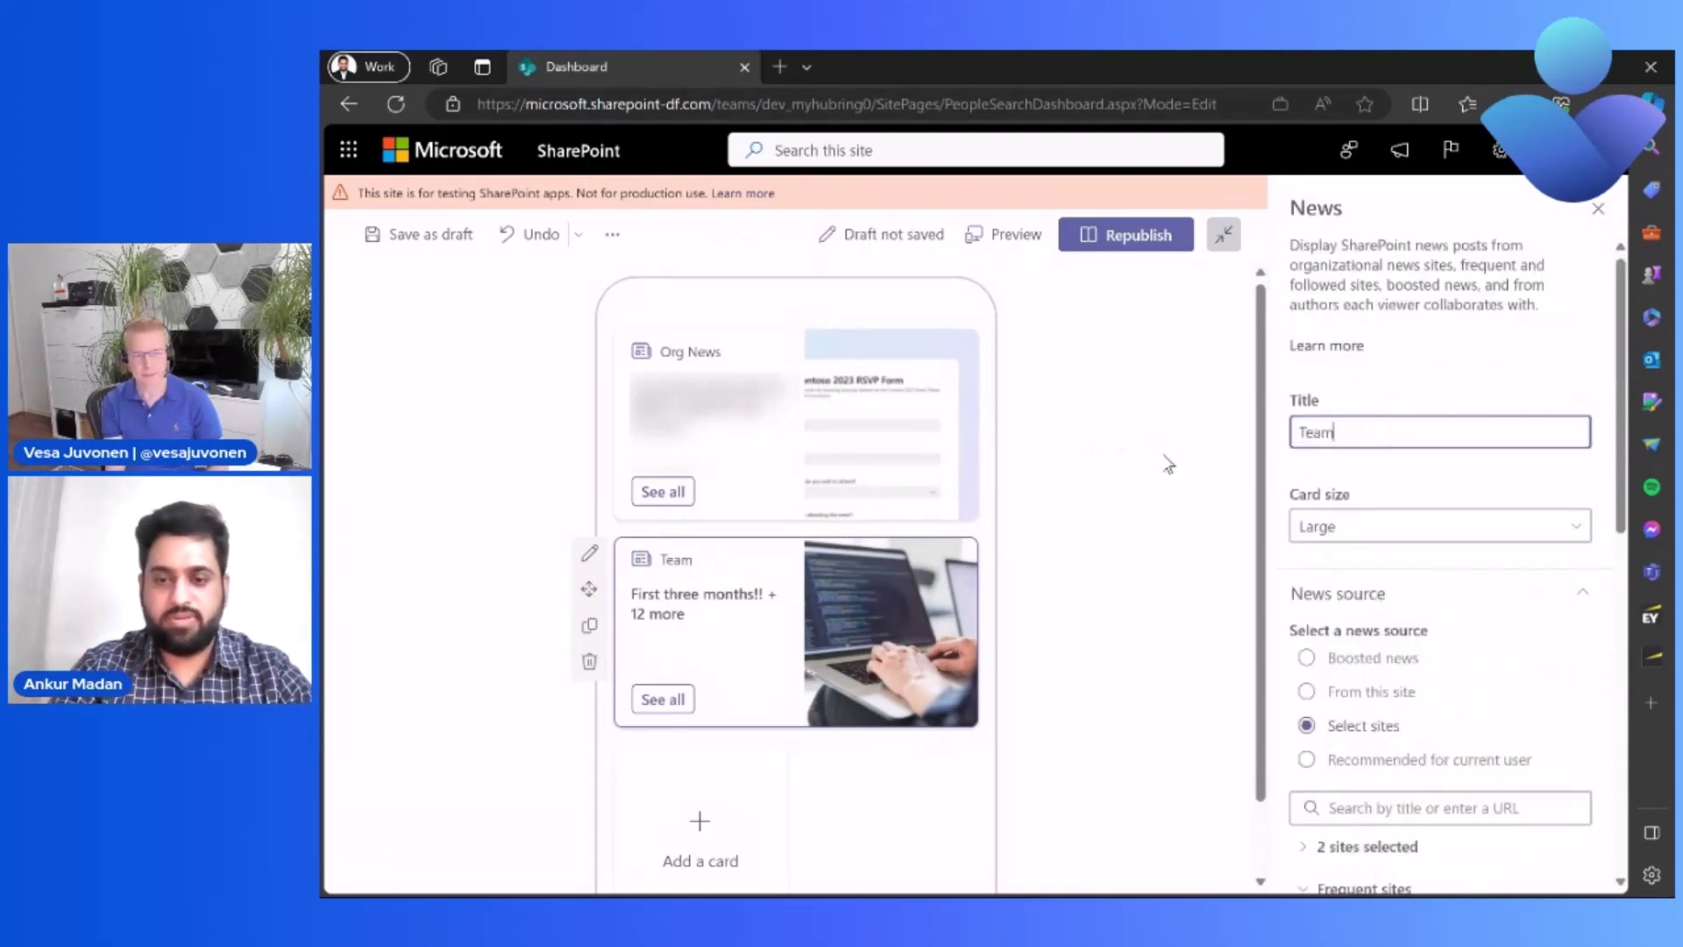
key(BackSpace)
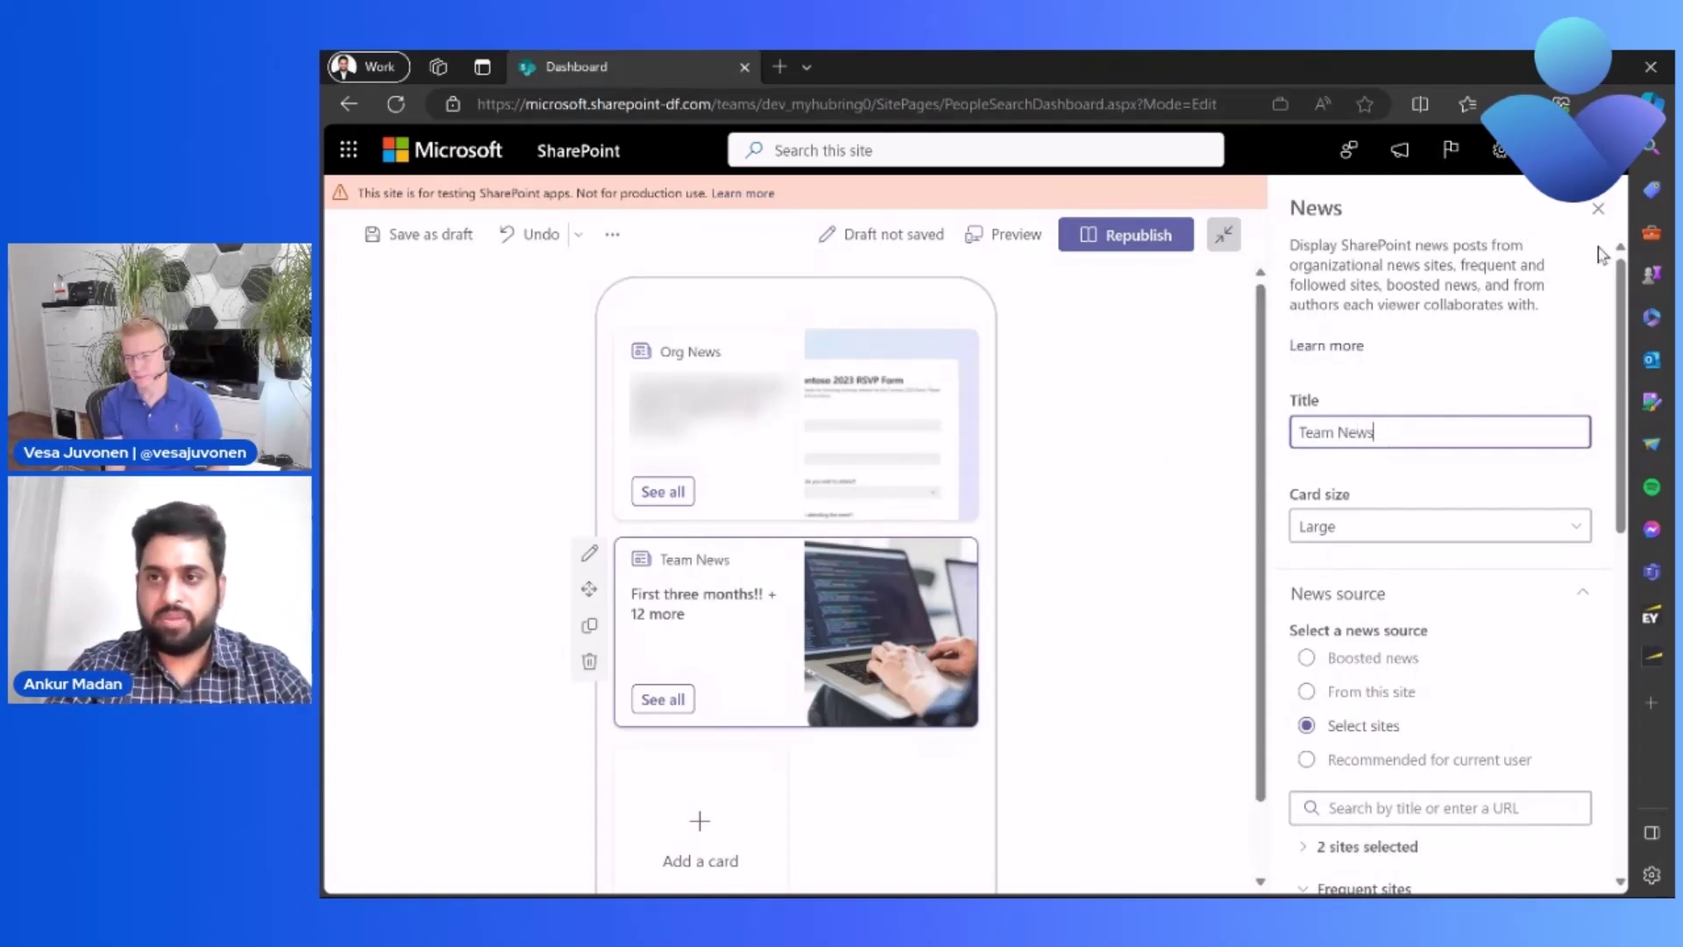
Finish editing the Team News card and republish the dashboard.
click(1597, 210)
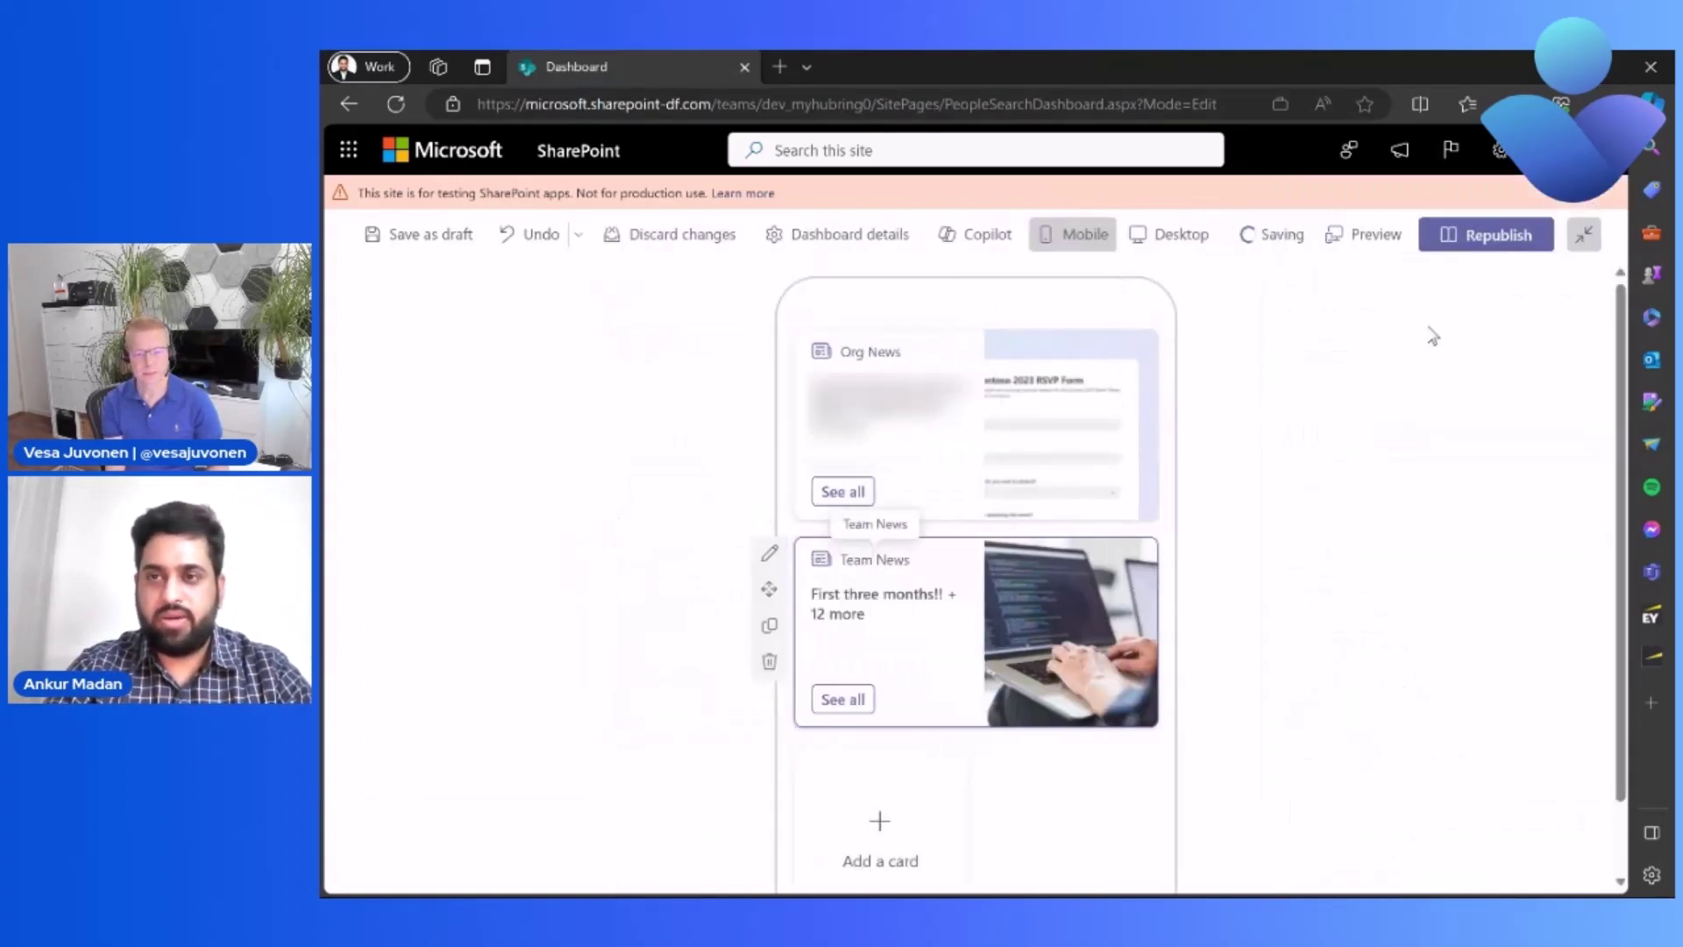
click(1501, 249)
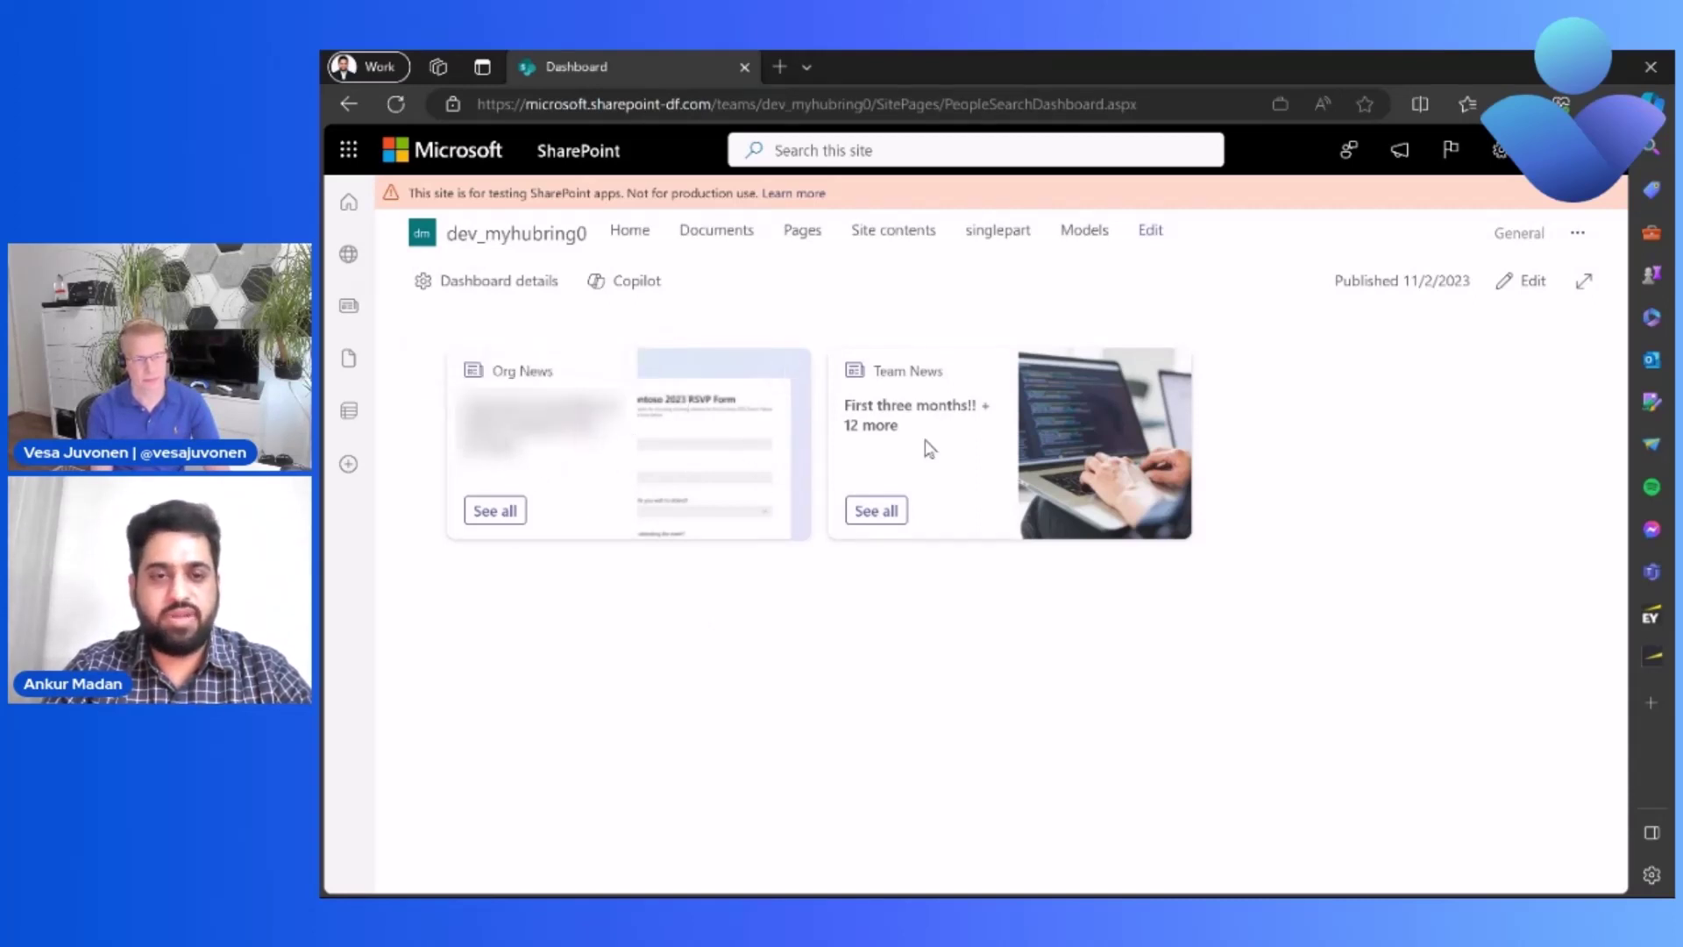
Browse the full list of posts behind the published Org News card, then close it.
click(493, 511)
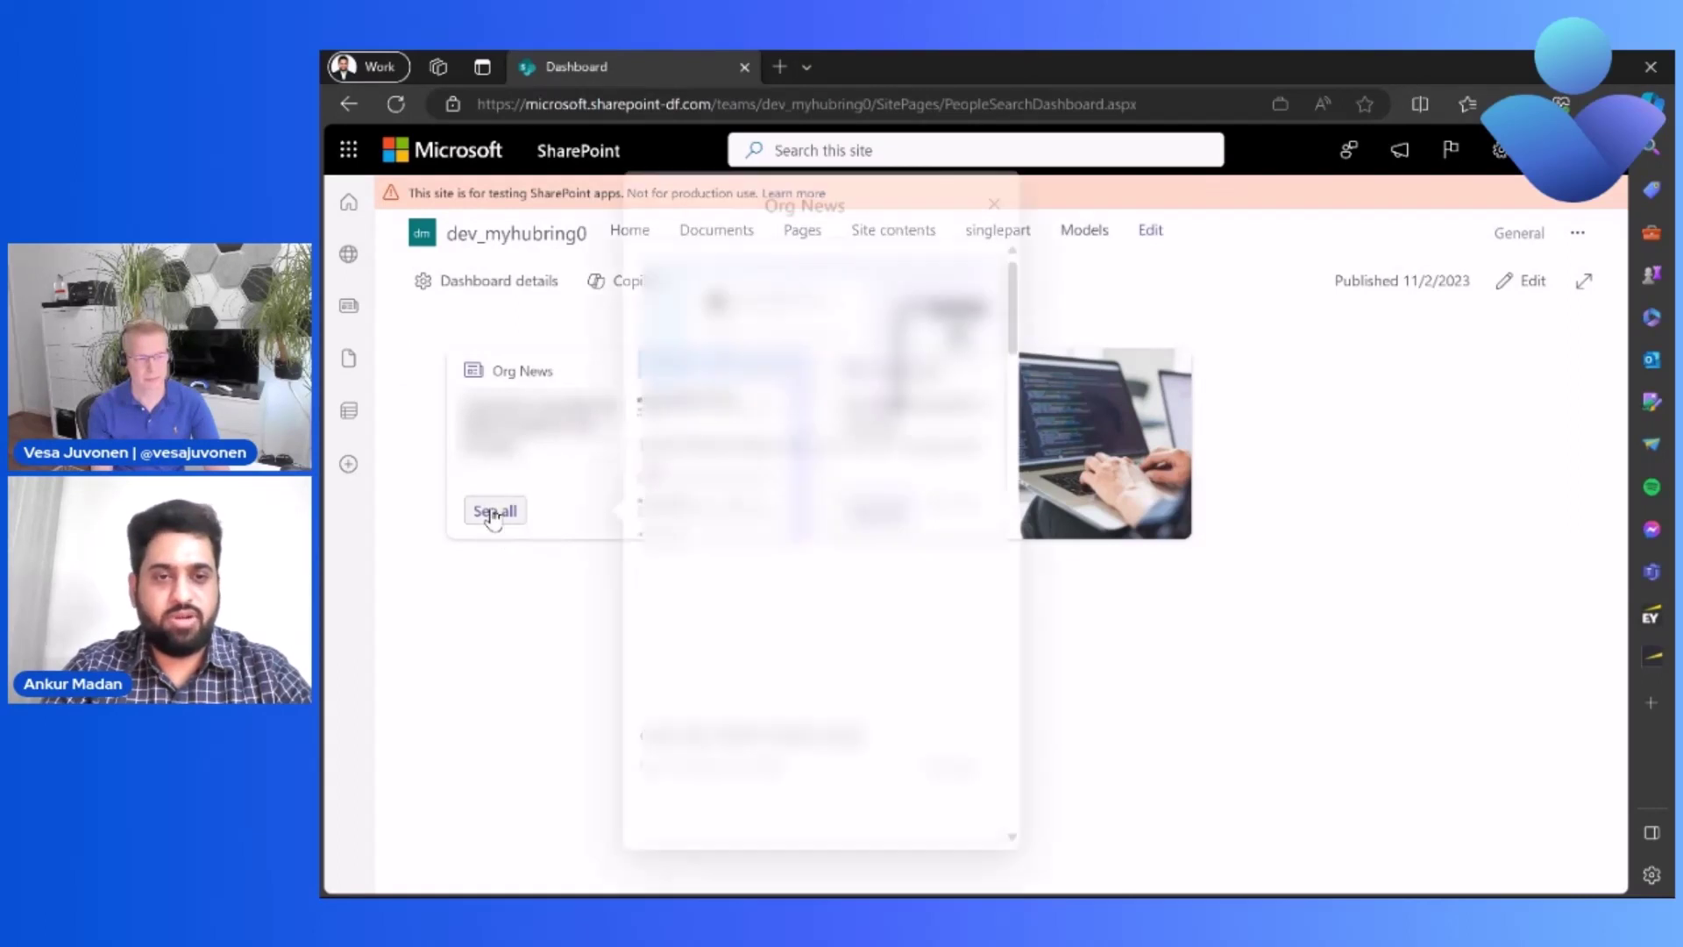
scroll(824, 543, down, 5)
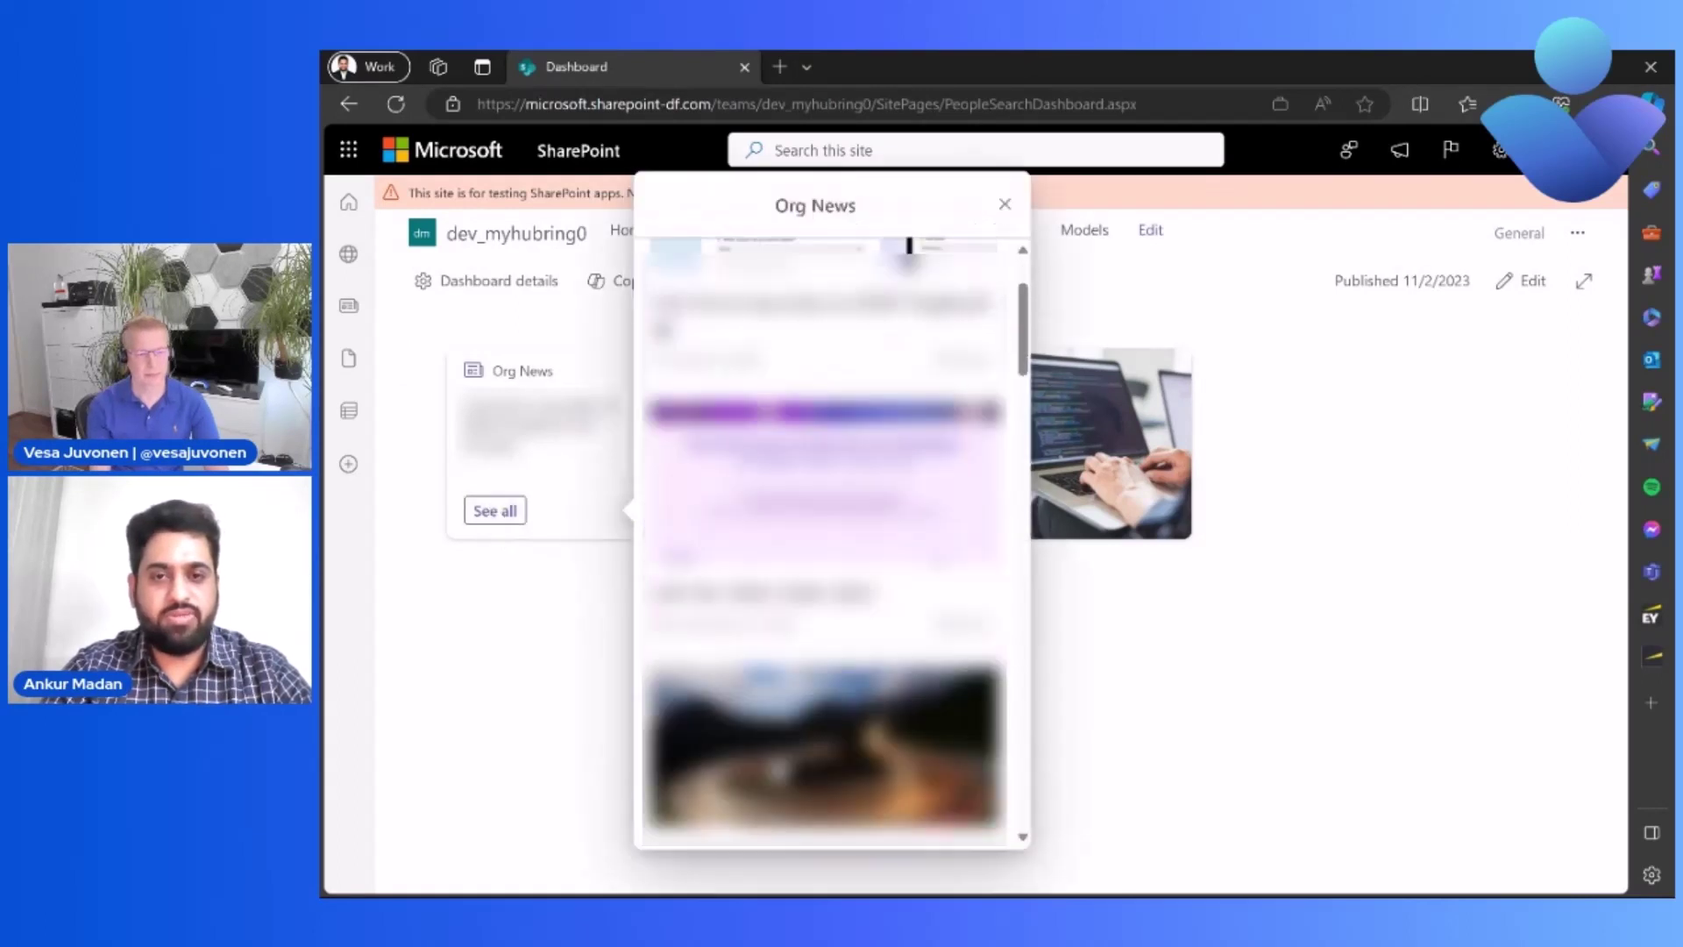
scroll(824, 543, down, 2)
scroll(824, 543, down, 6)
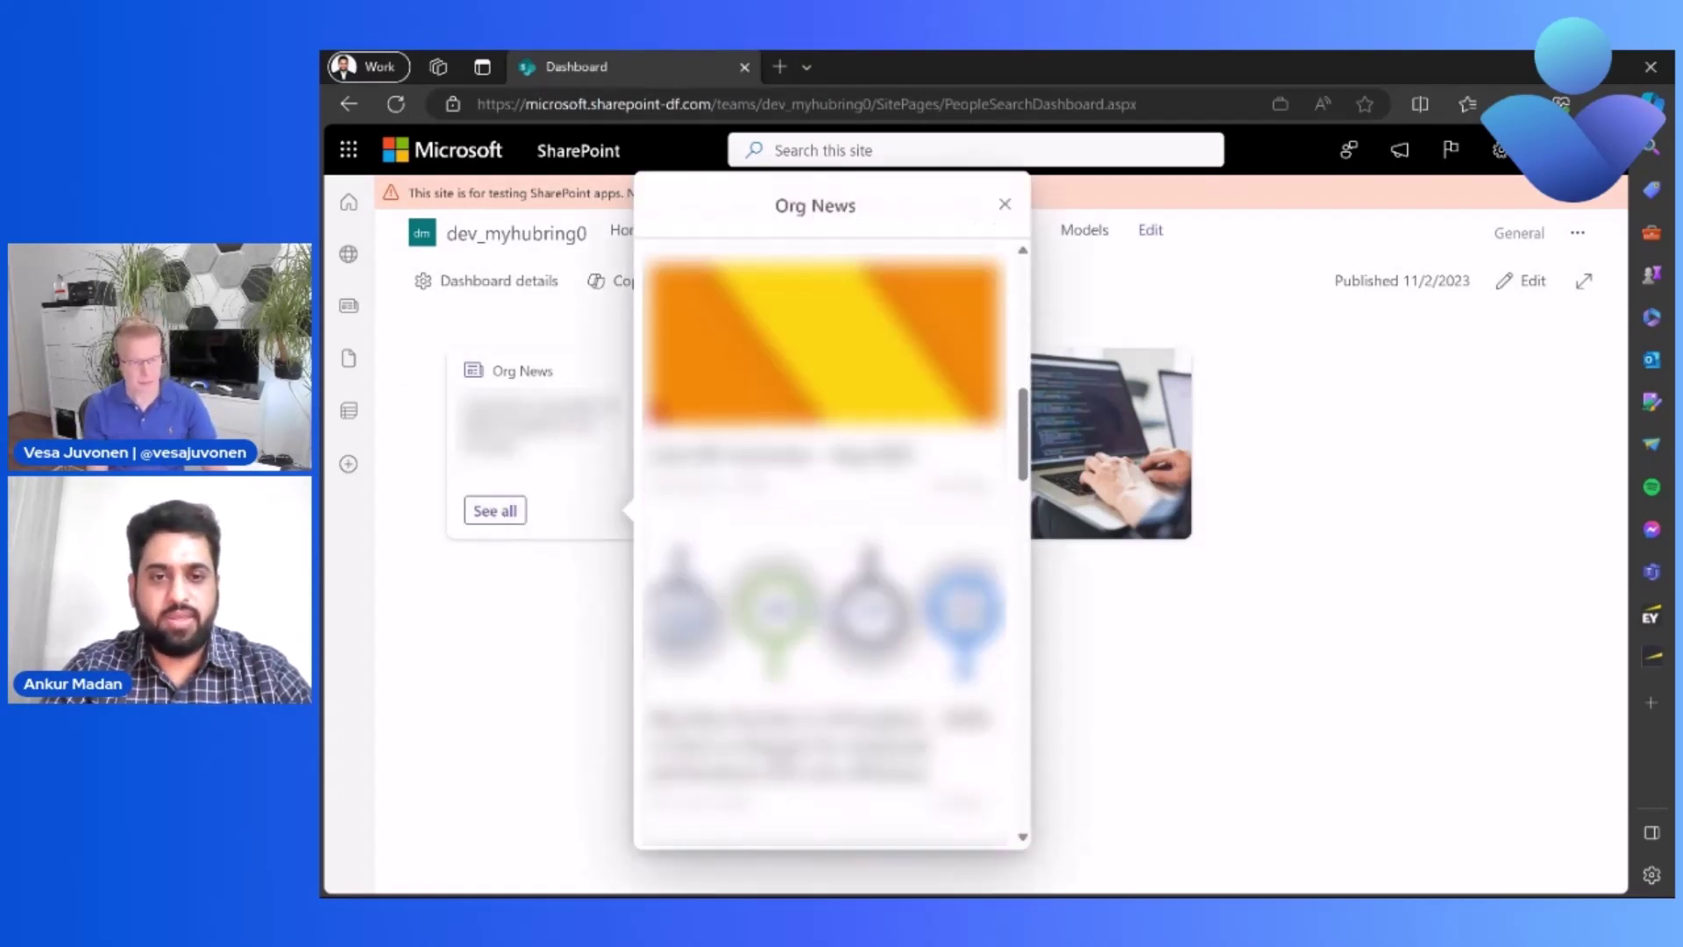
click(1327, 699)
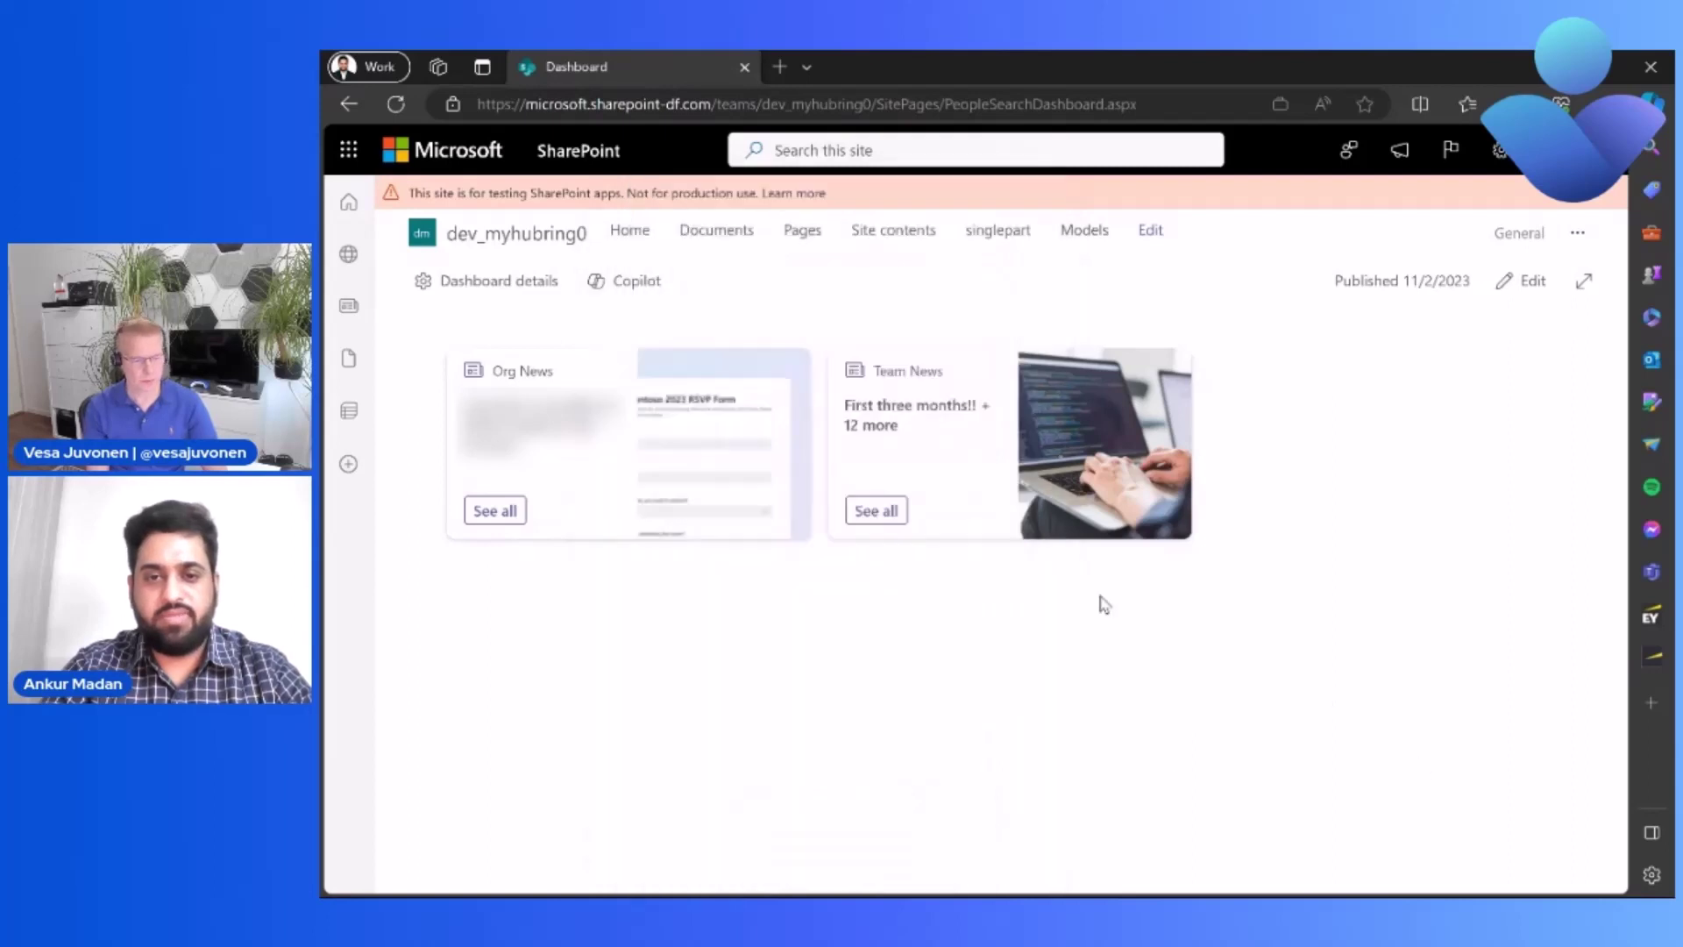
Examine the full list of posts behind the Team News card, return to the newest post and close the list.
click(876, 511)
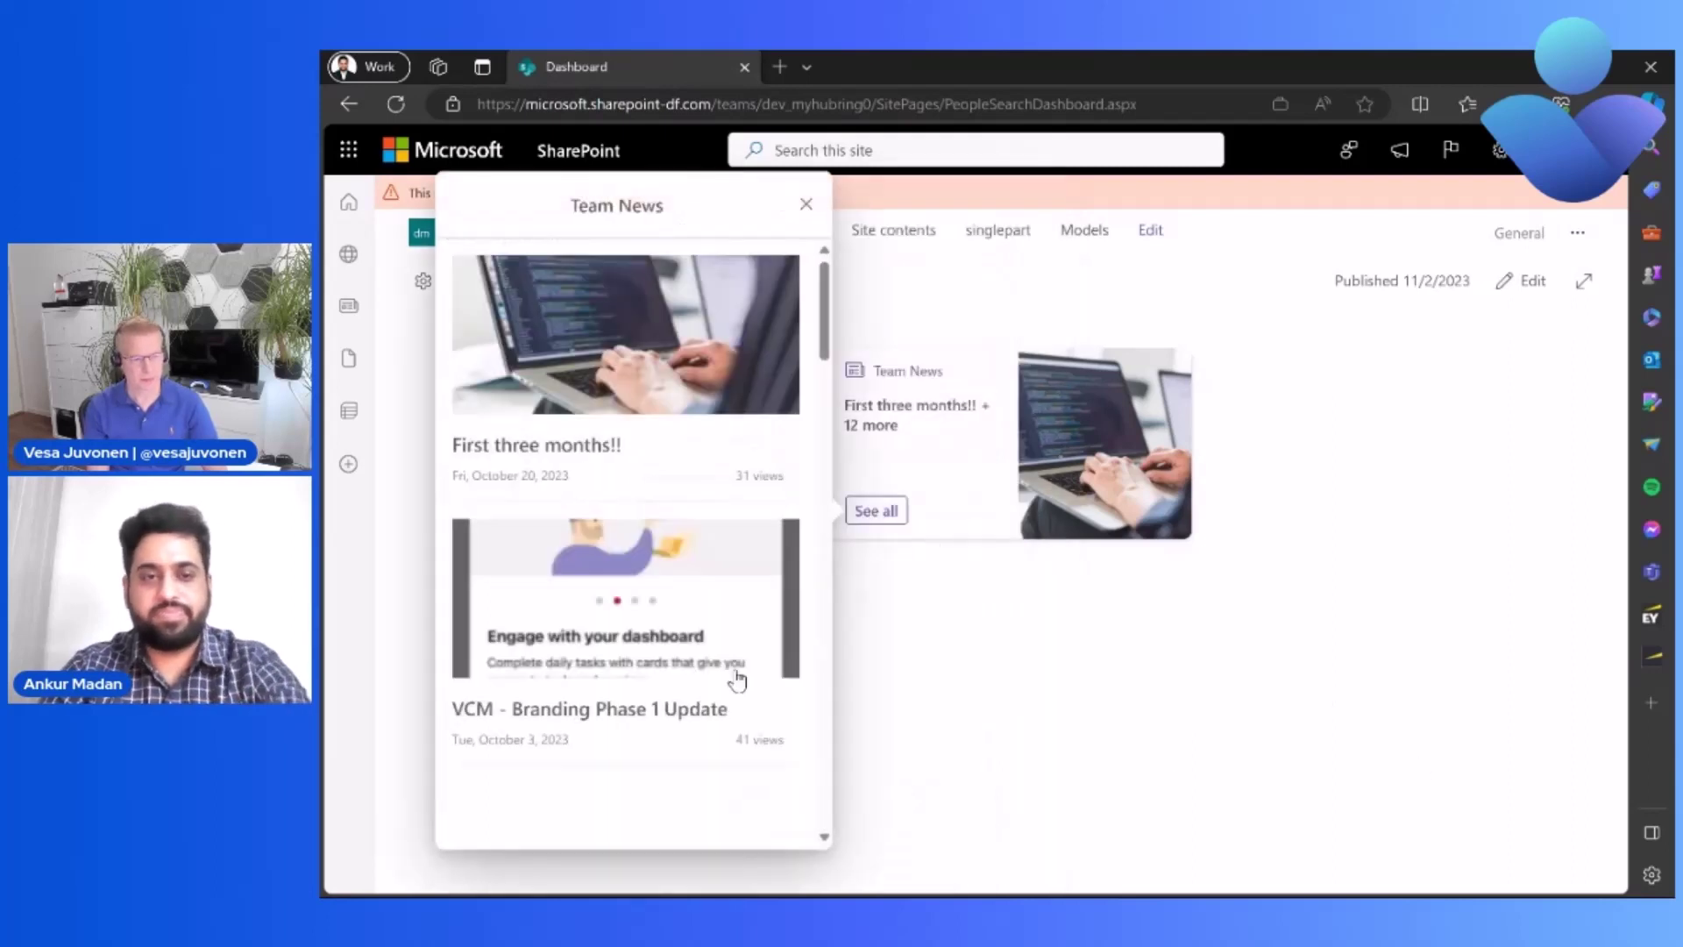
scroll(737, 676, down, 2)
scroll(736, 681, down, 8)
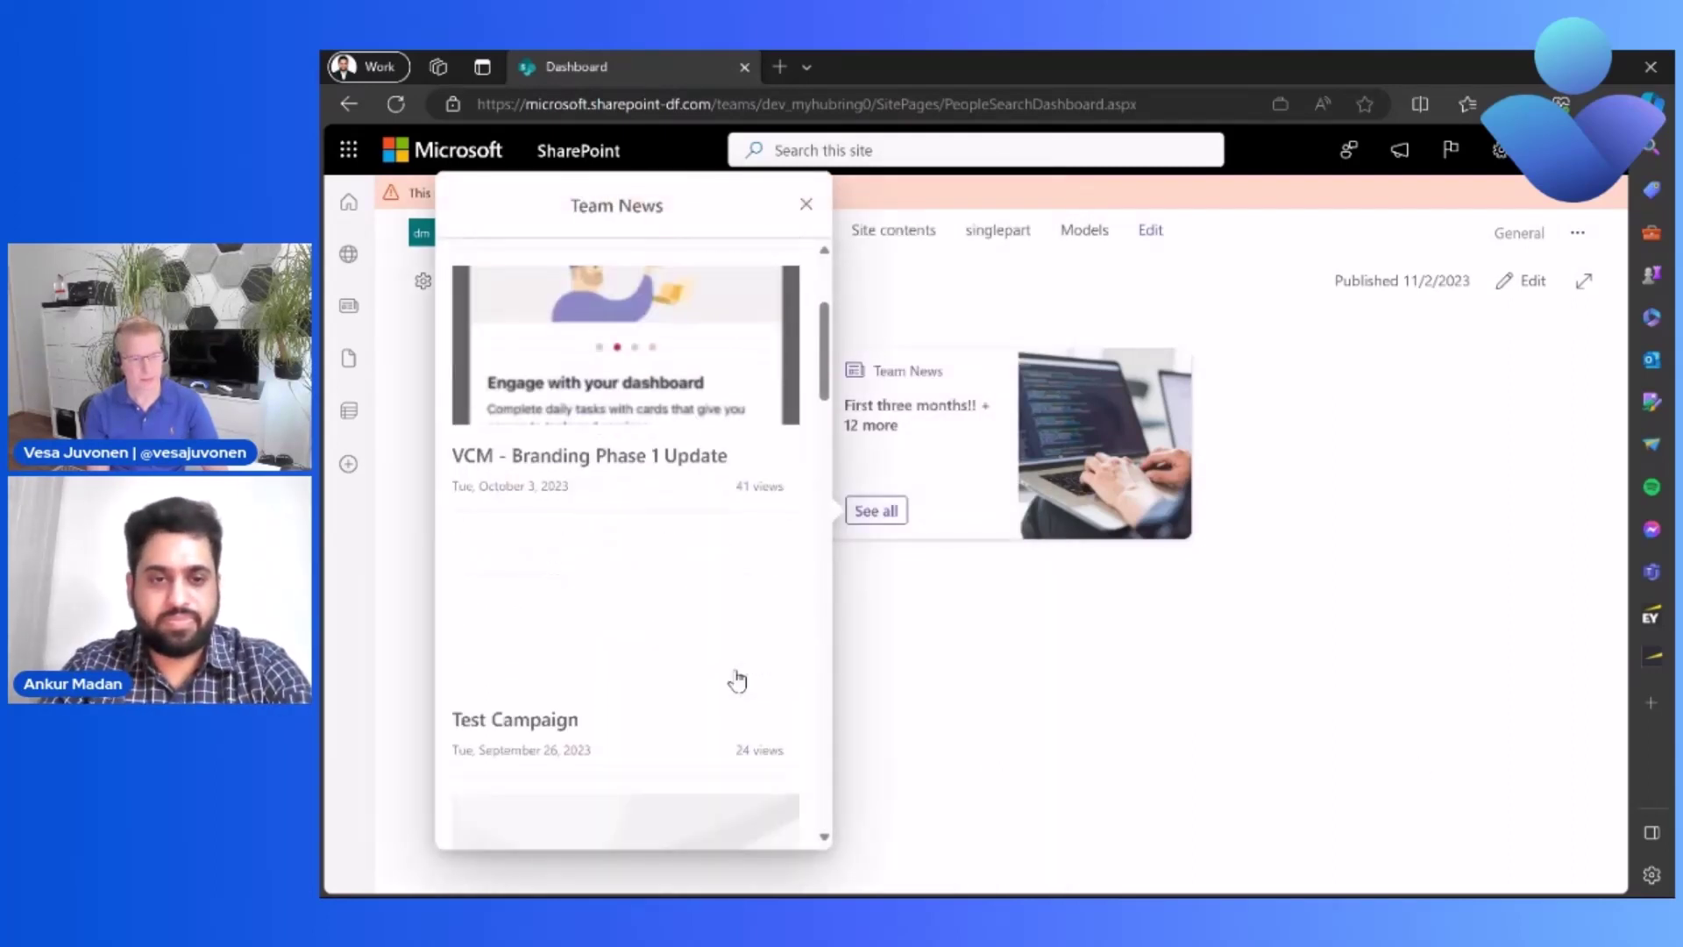
scroll(737, 681, down, 3)
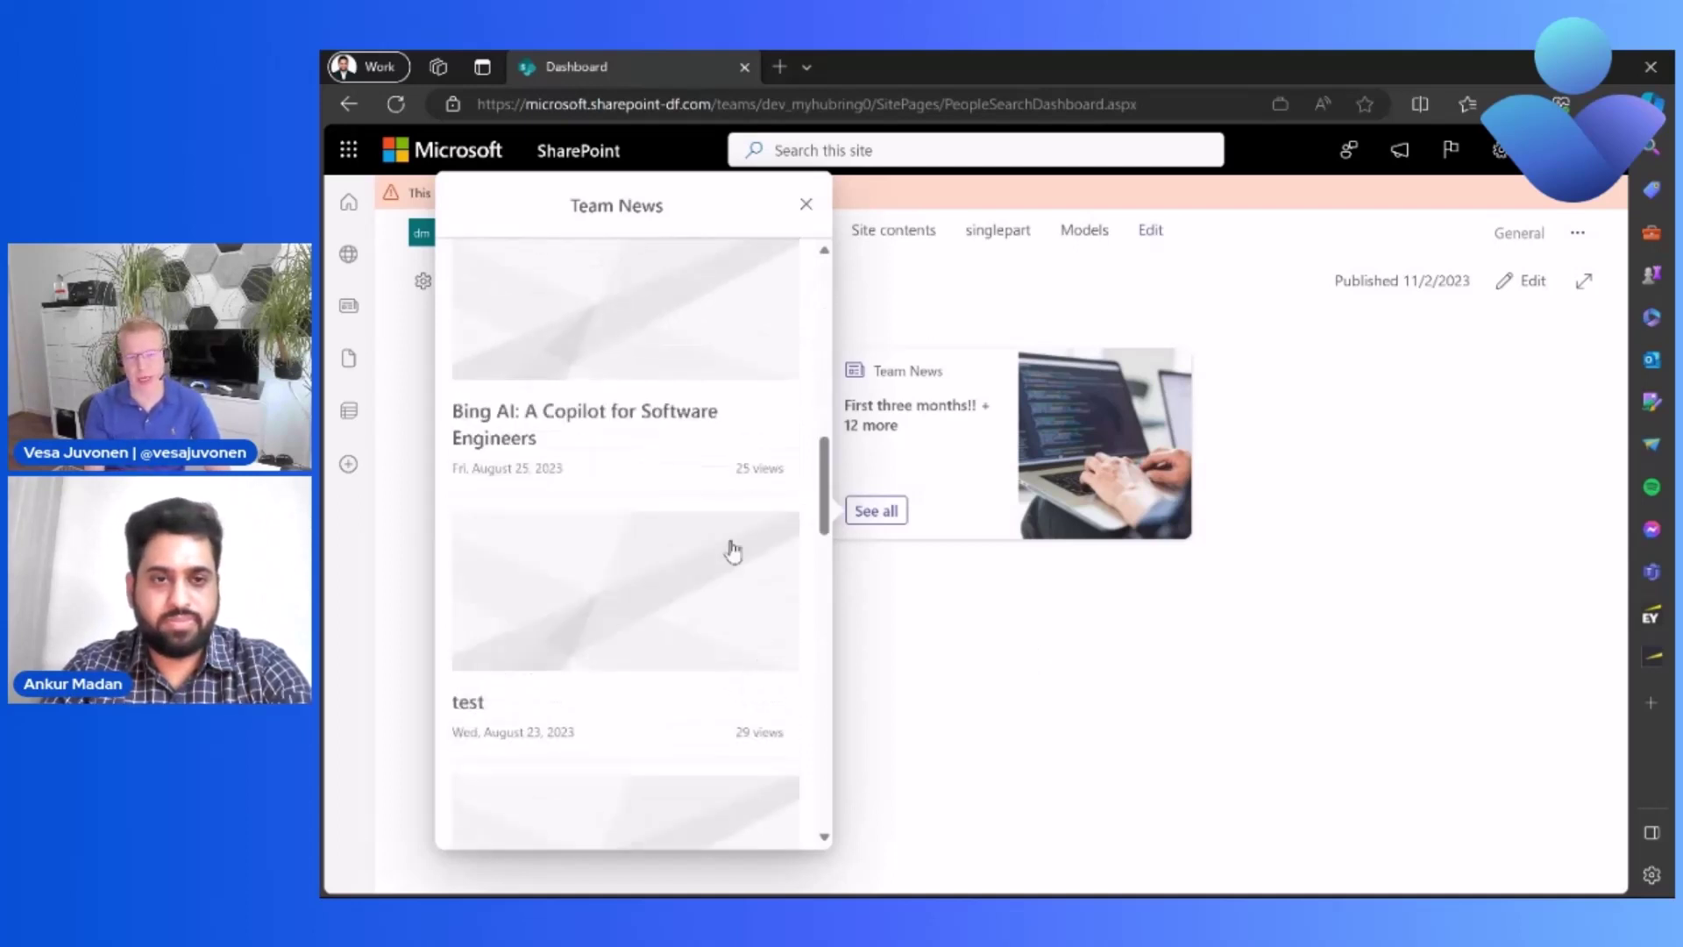
scroll(728, 552, up, 9)
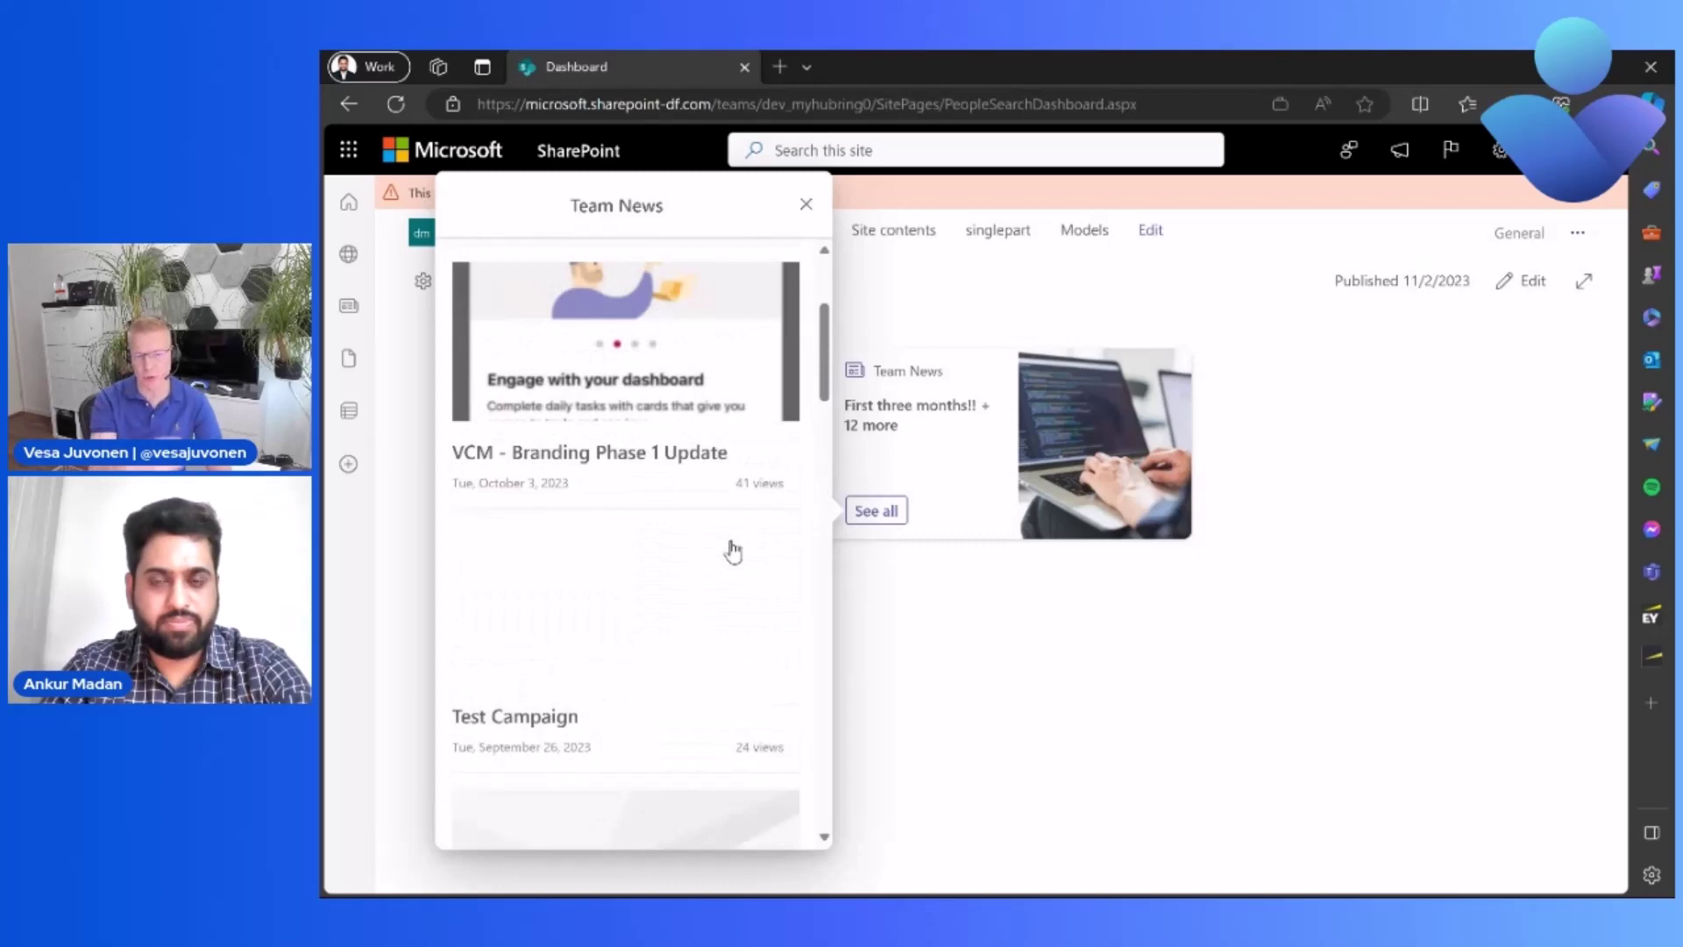
scroll(733, 553, up, 3)
scroll(684, 447, up, 1)
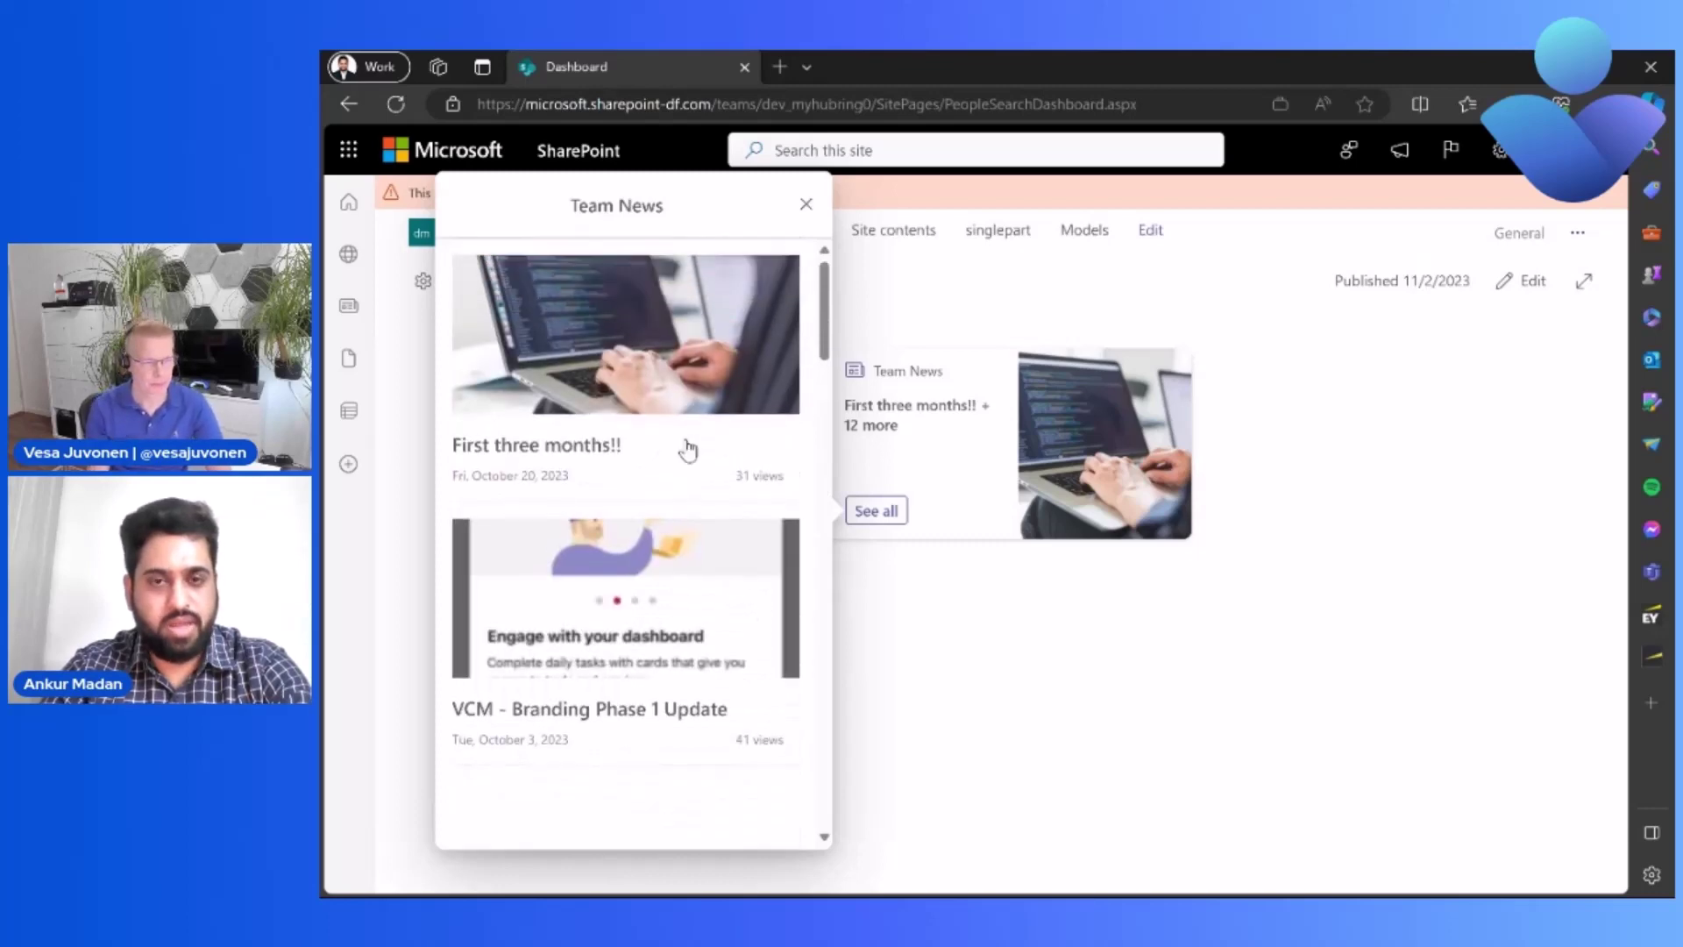
click(1023, 600)
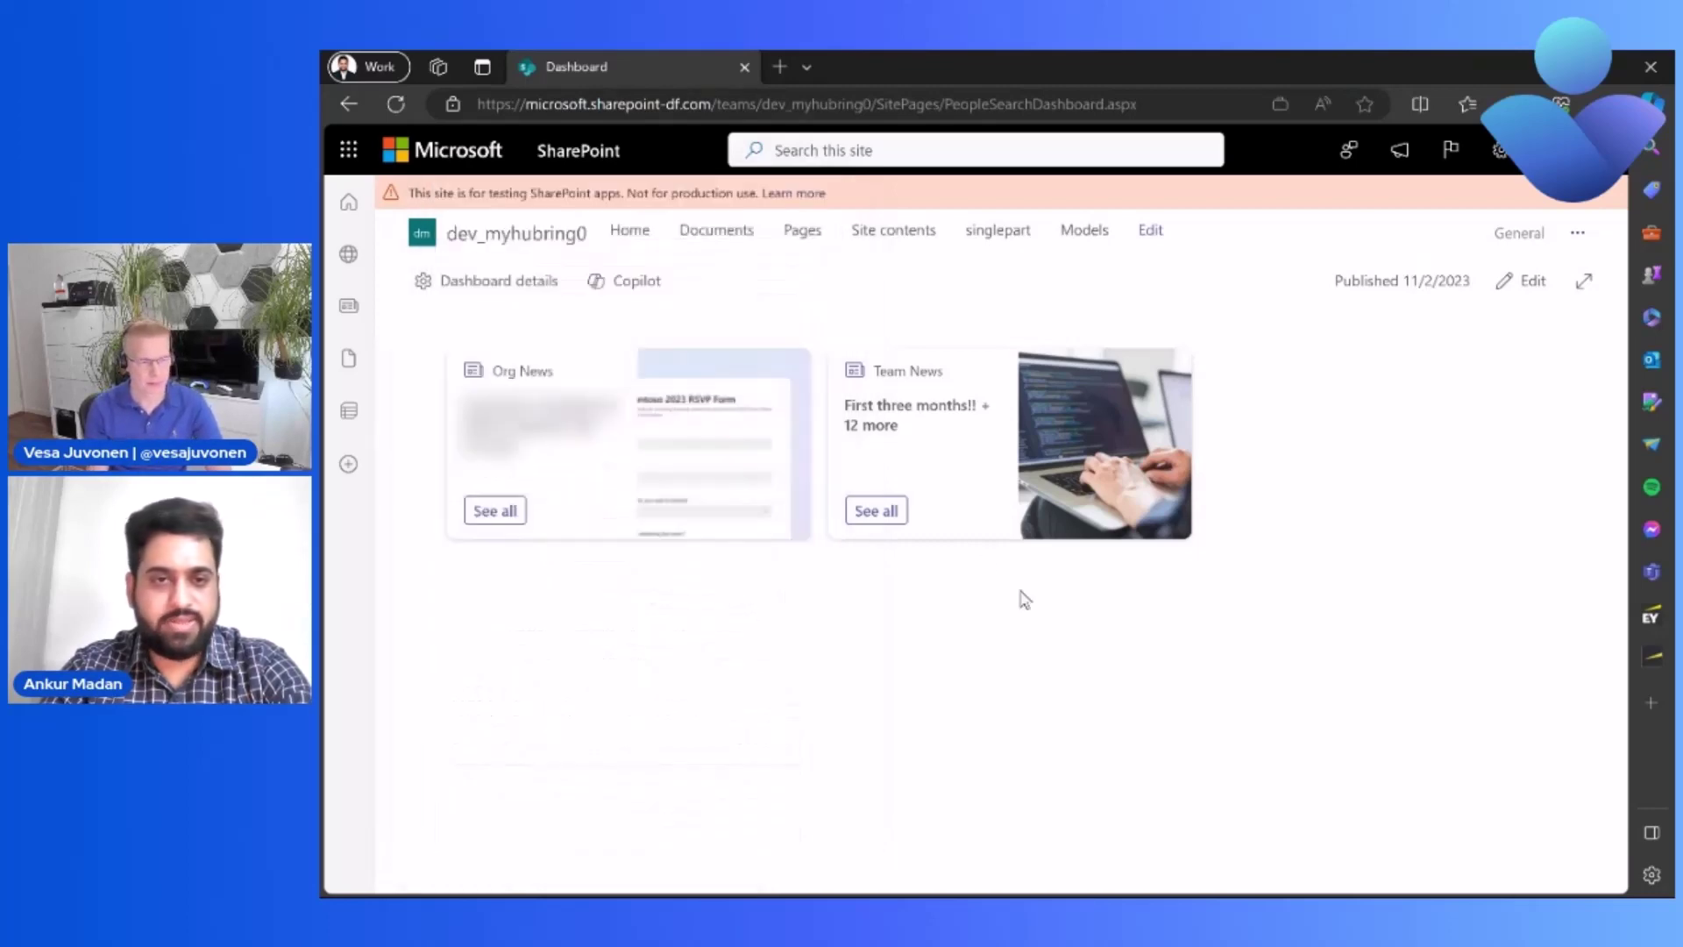
Review the Org News card's post list once more from its newest posts down, and close it.
click(493, 511)
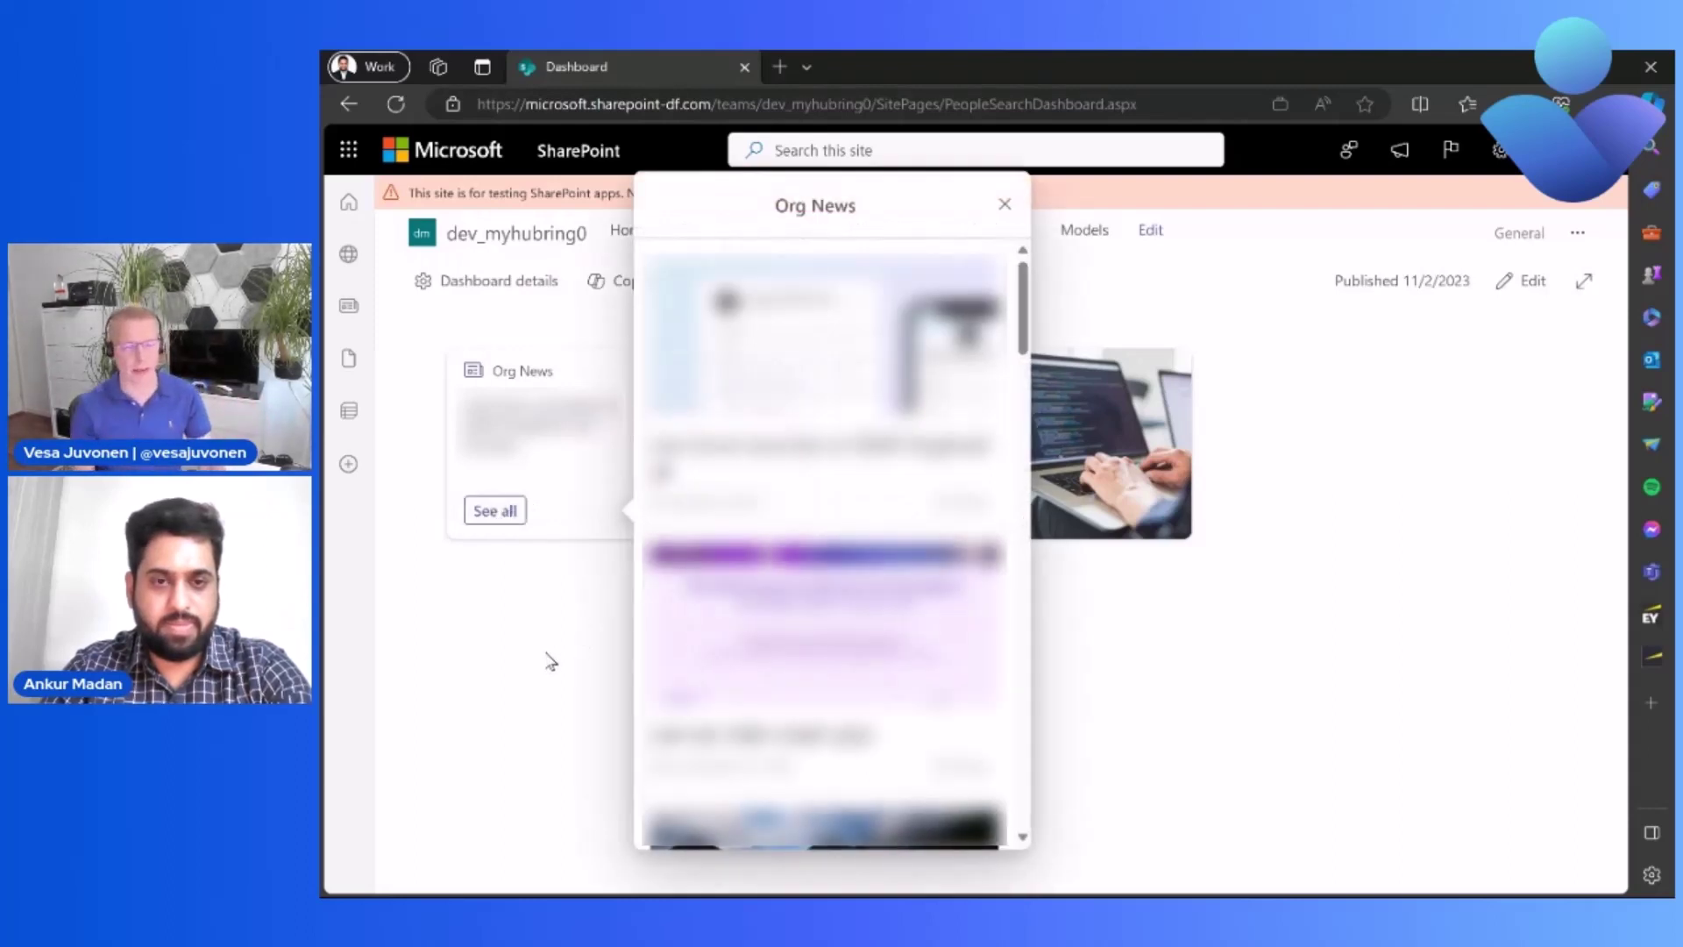
scroll(783, 701, down, 4)
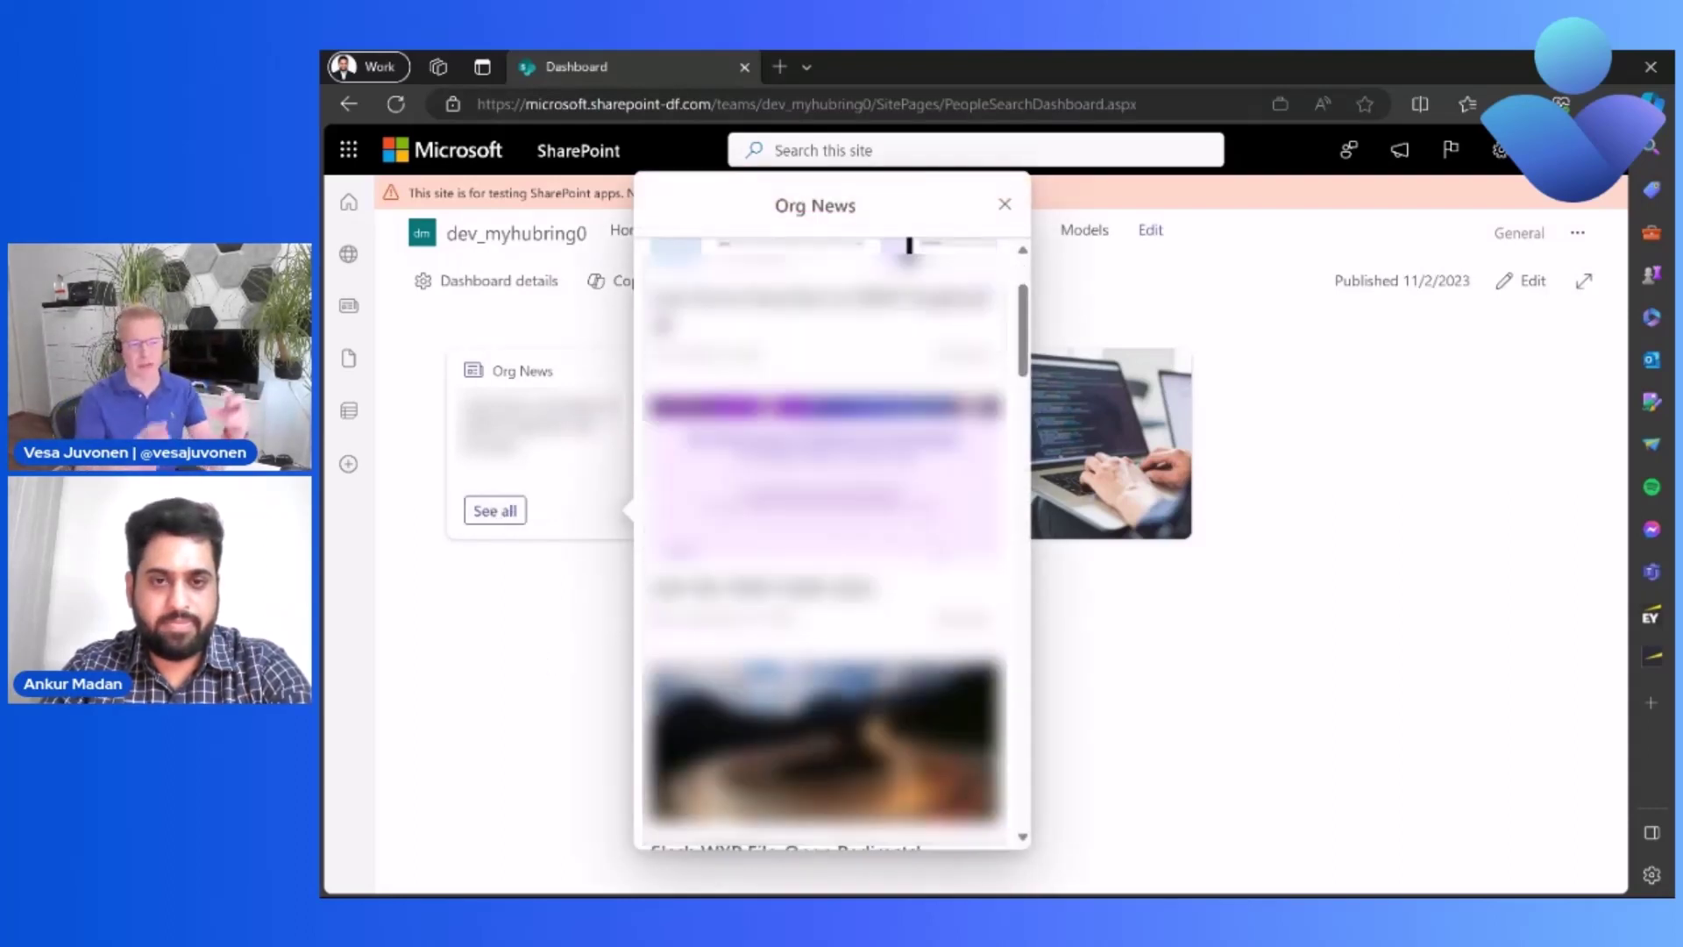
scroll(824, 544, down, 5)
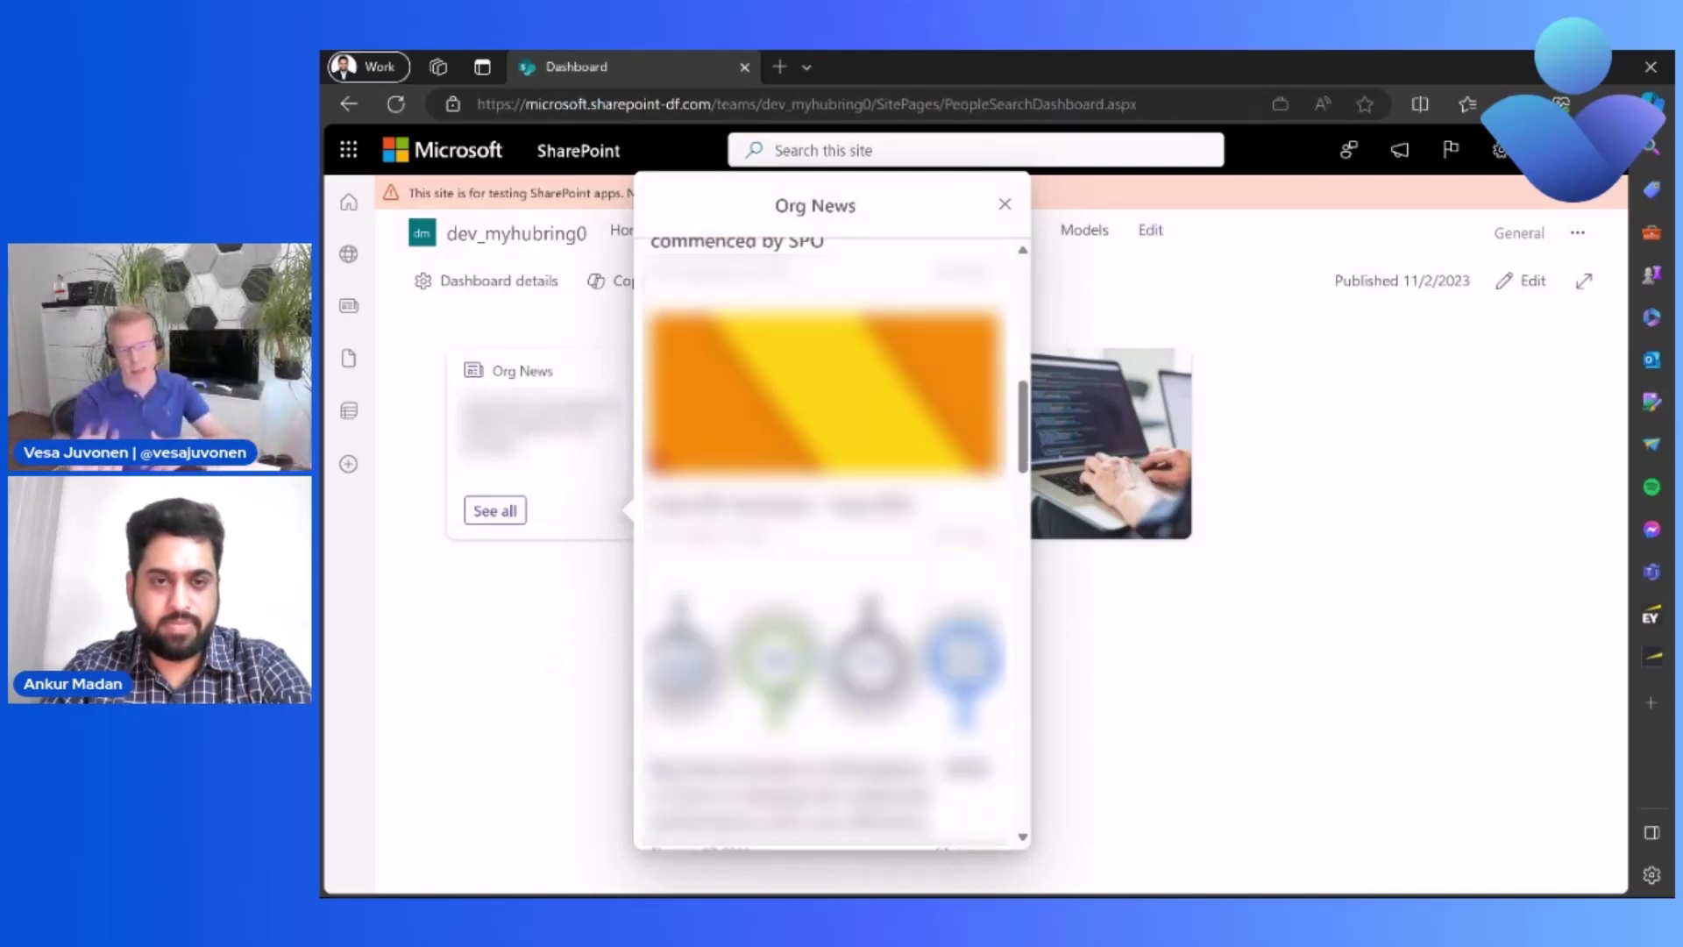
scroll(824, 543, up, 1)
scroll(824, 543, up, 8)
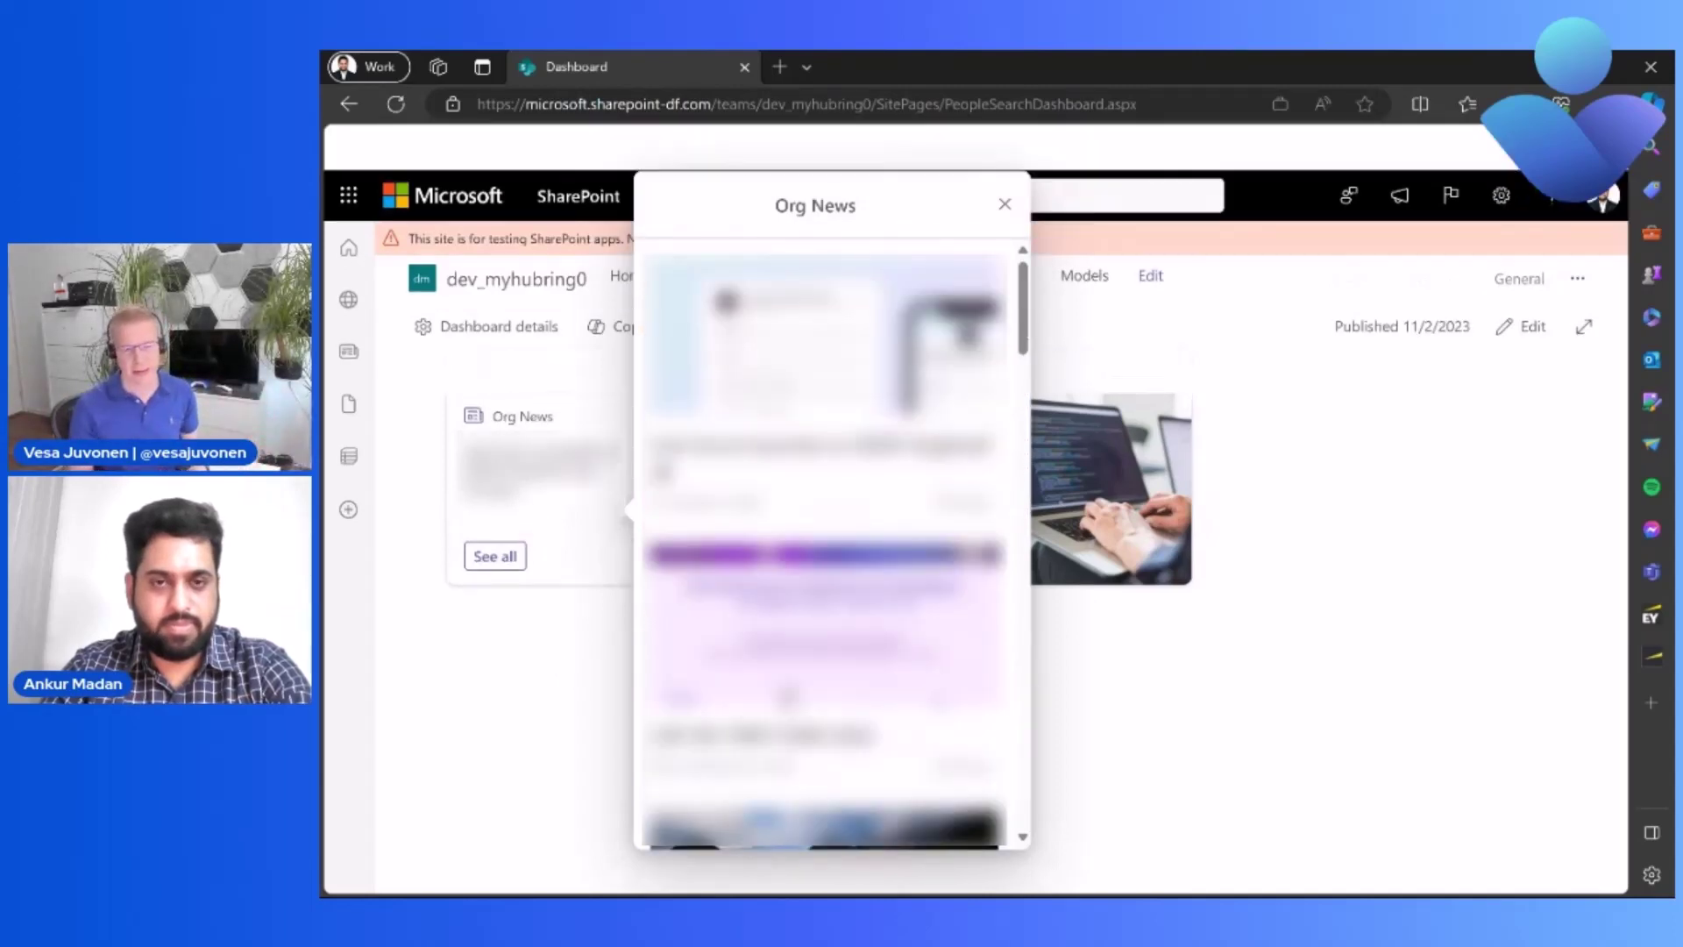
click(1374, 691)
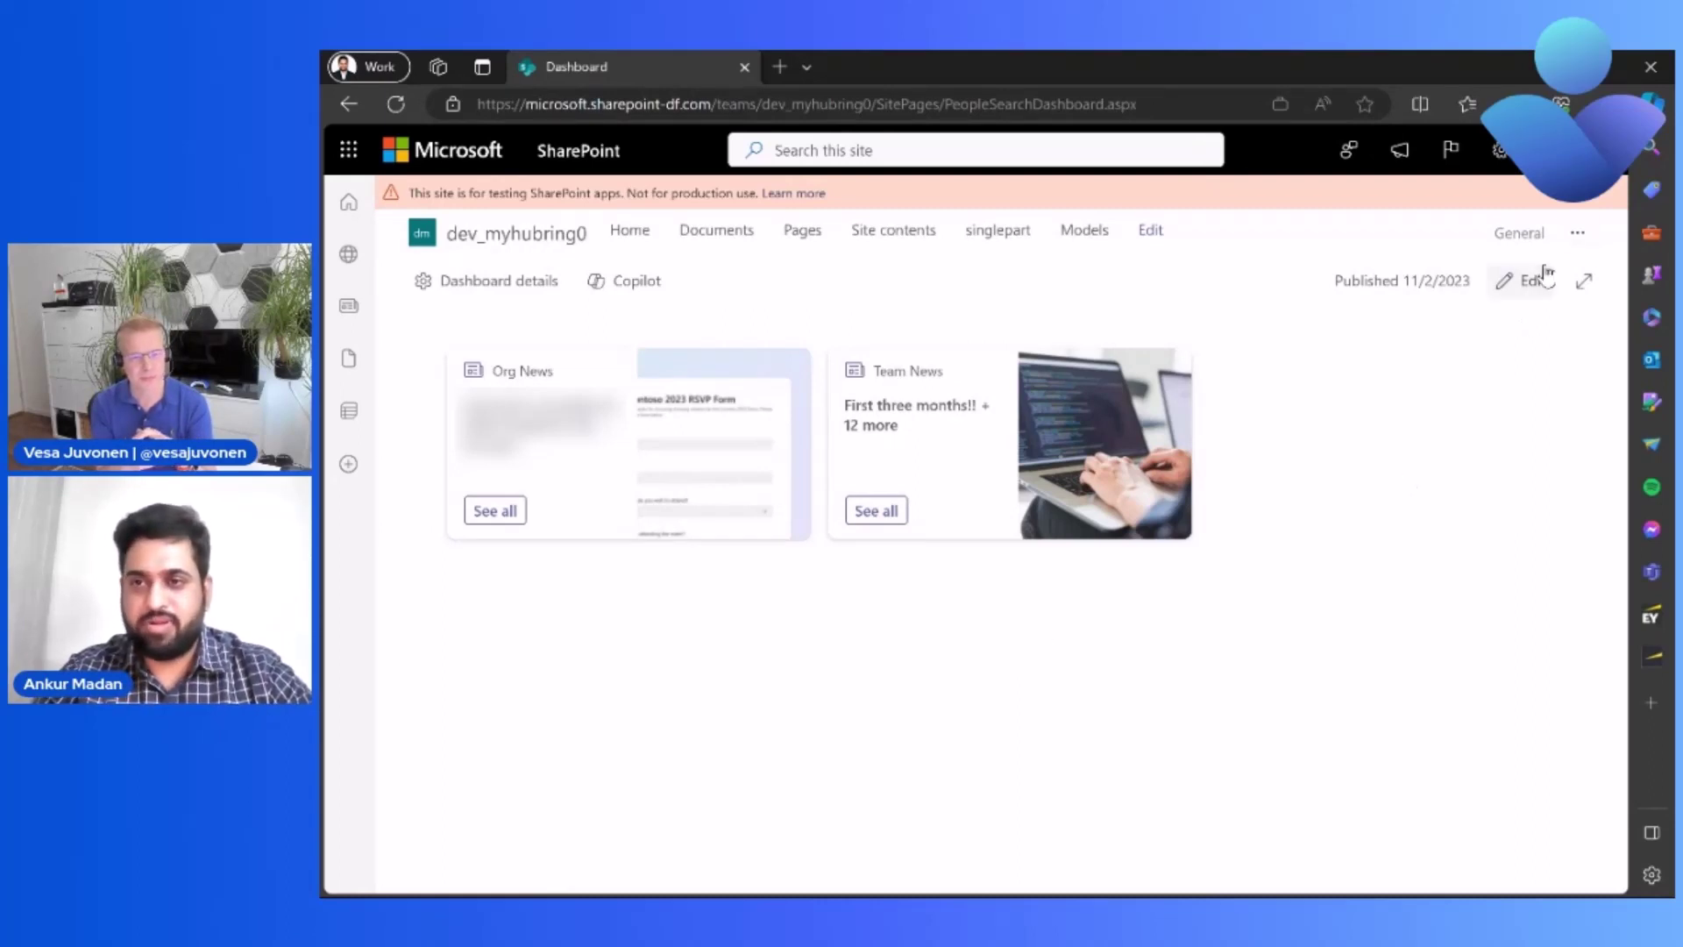
Reopen the dashboard for editing and add a People card below the Team News card.
click(1516, 282)
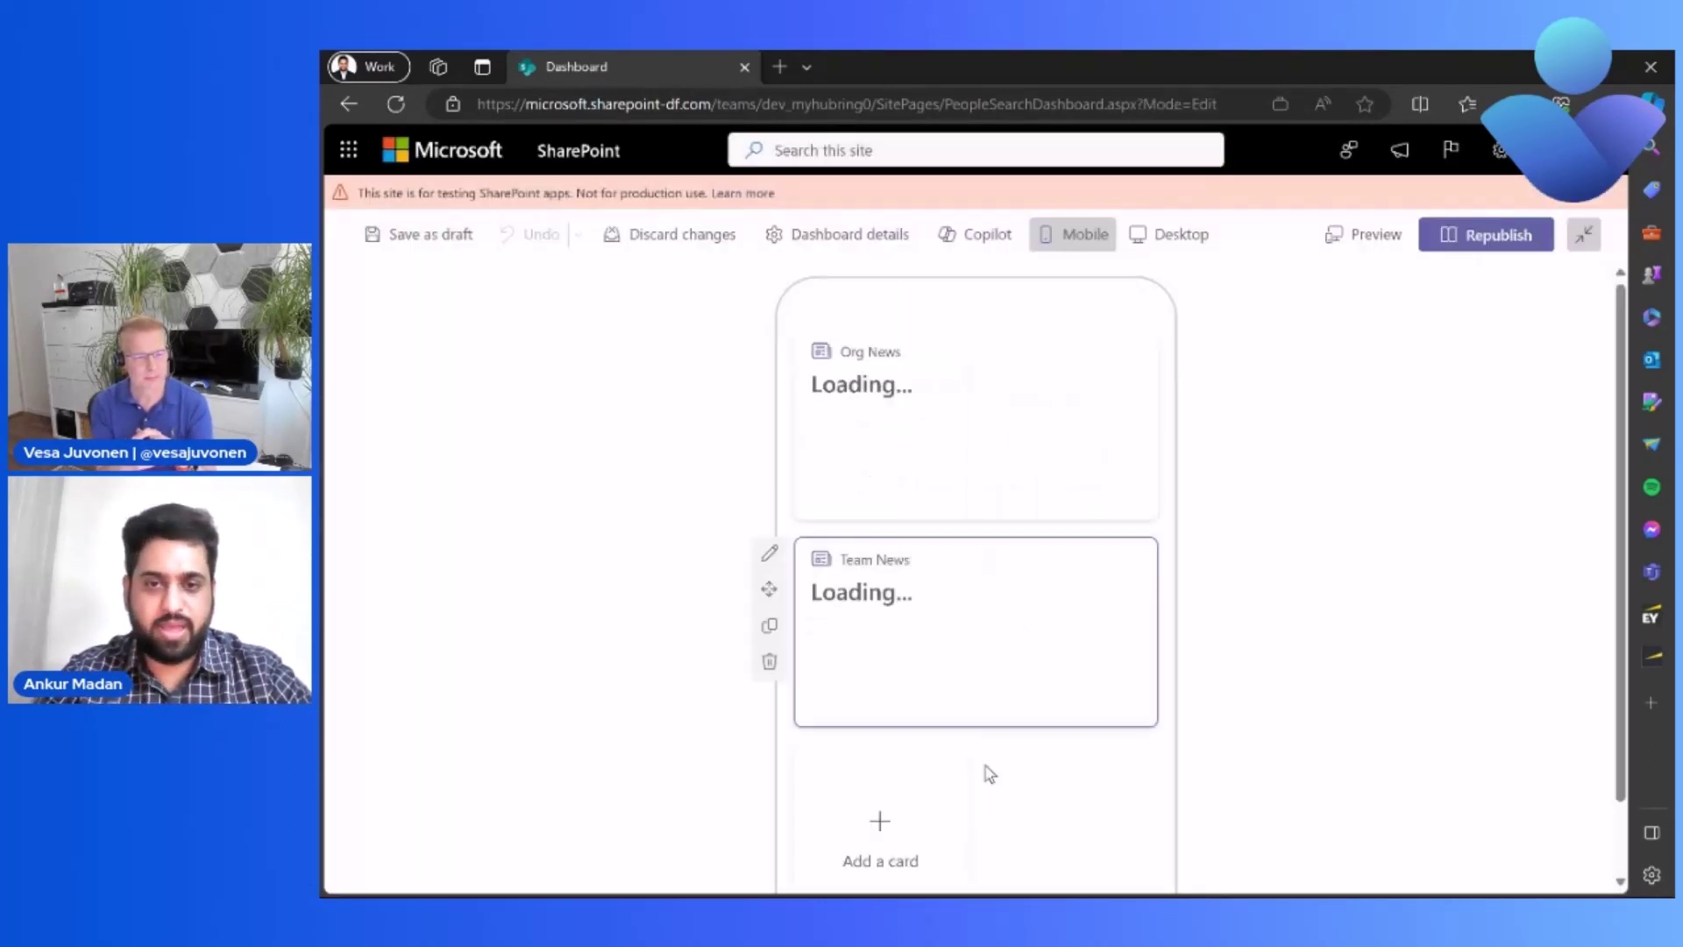
scroll(989, 775, down, 1)
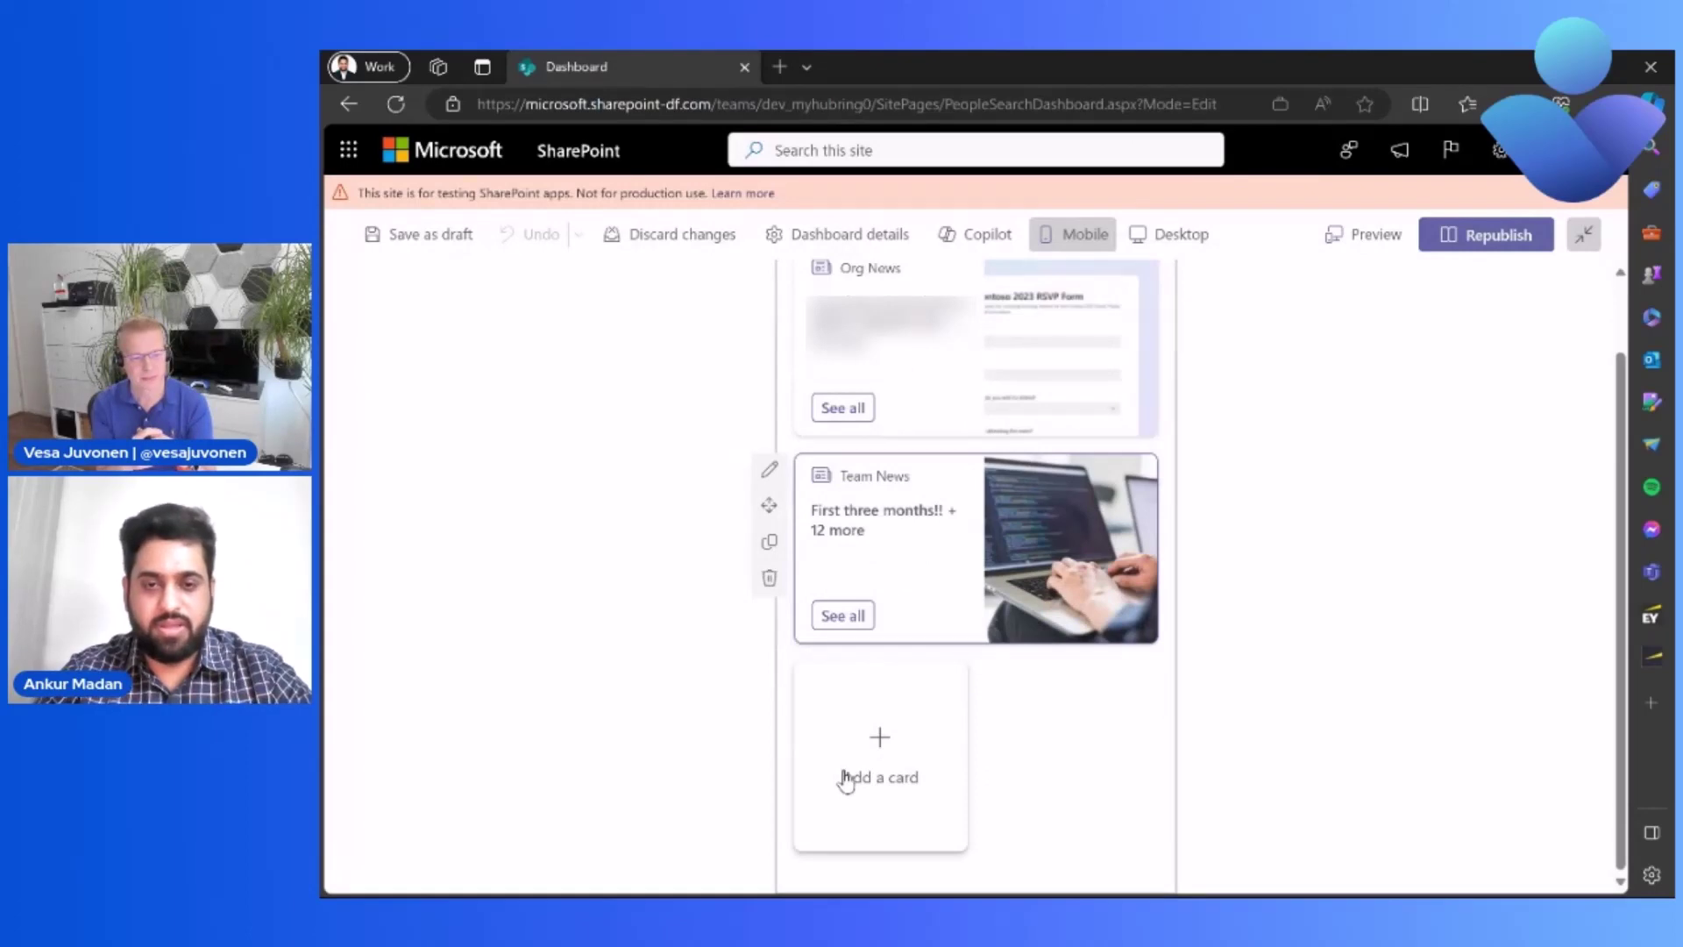
click(845, 777)
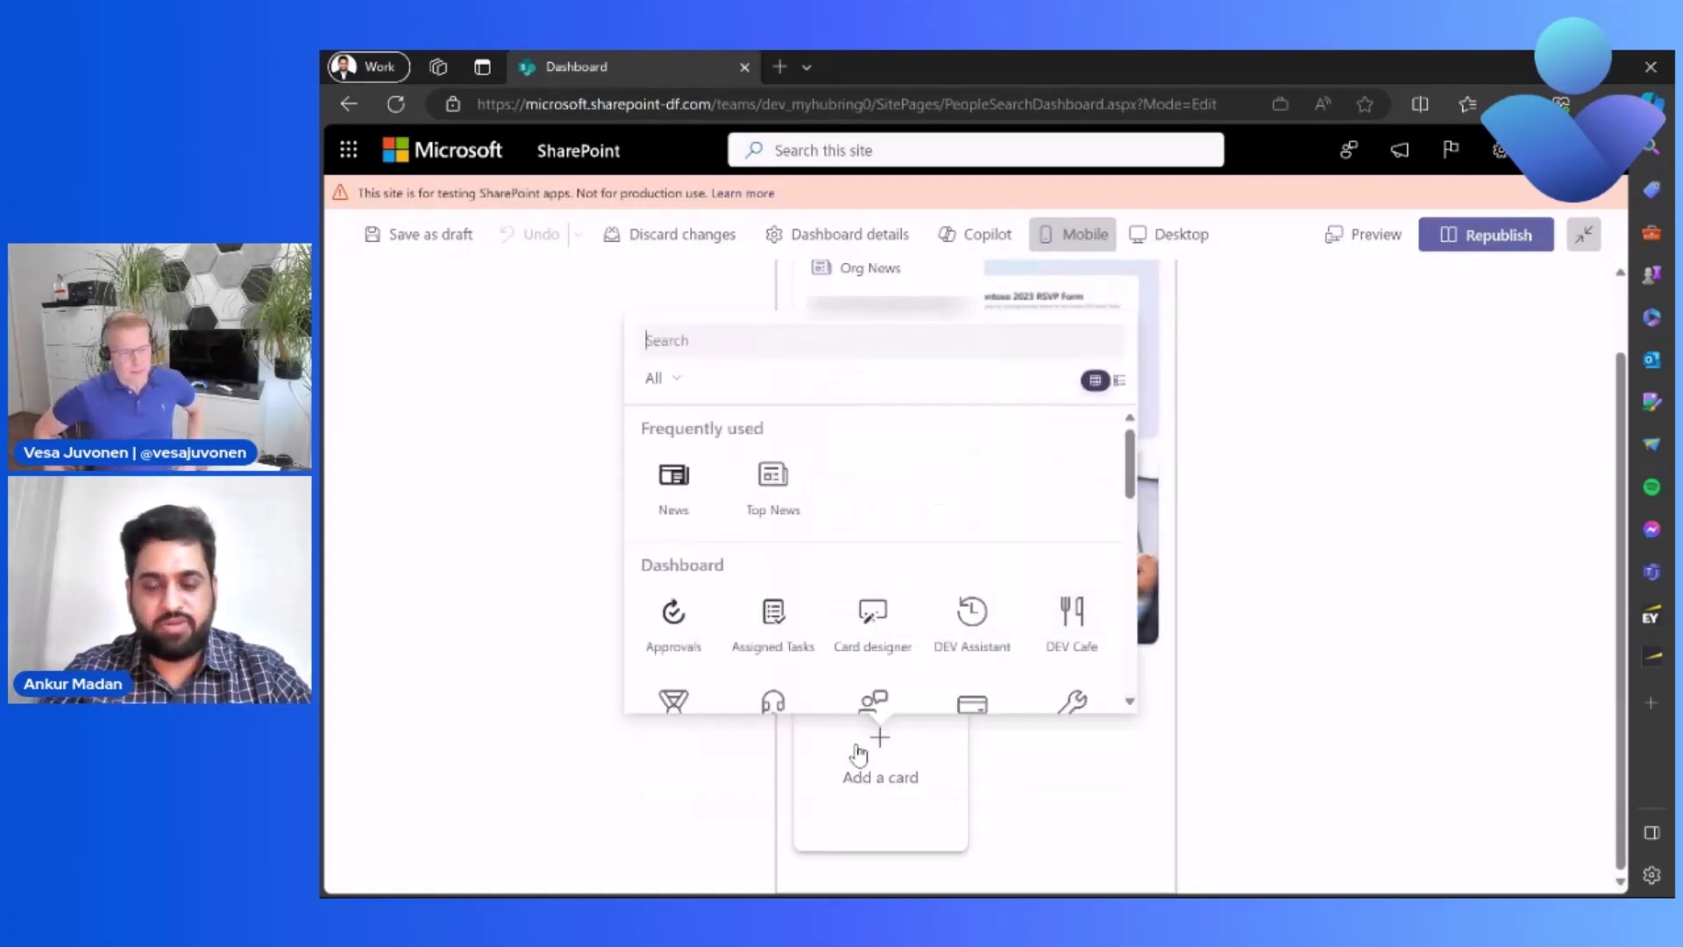
text(peop)
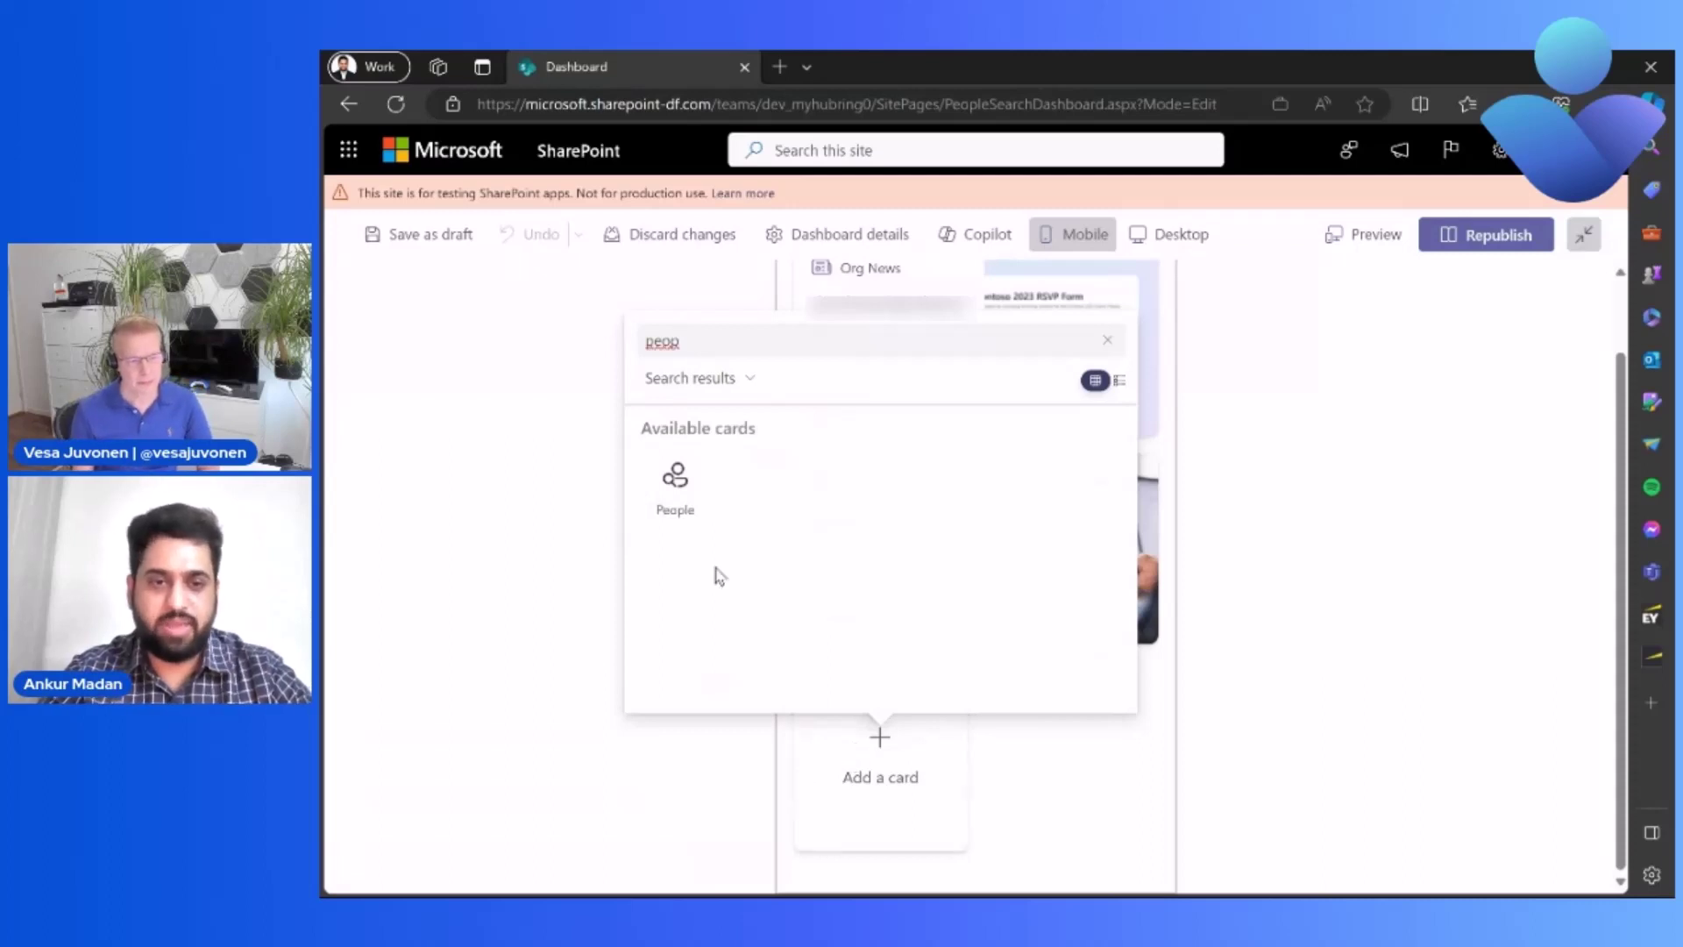
click(672, 506)
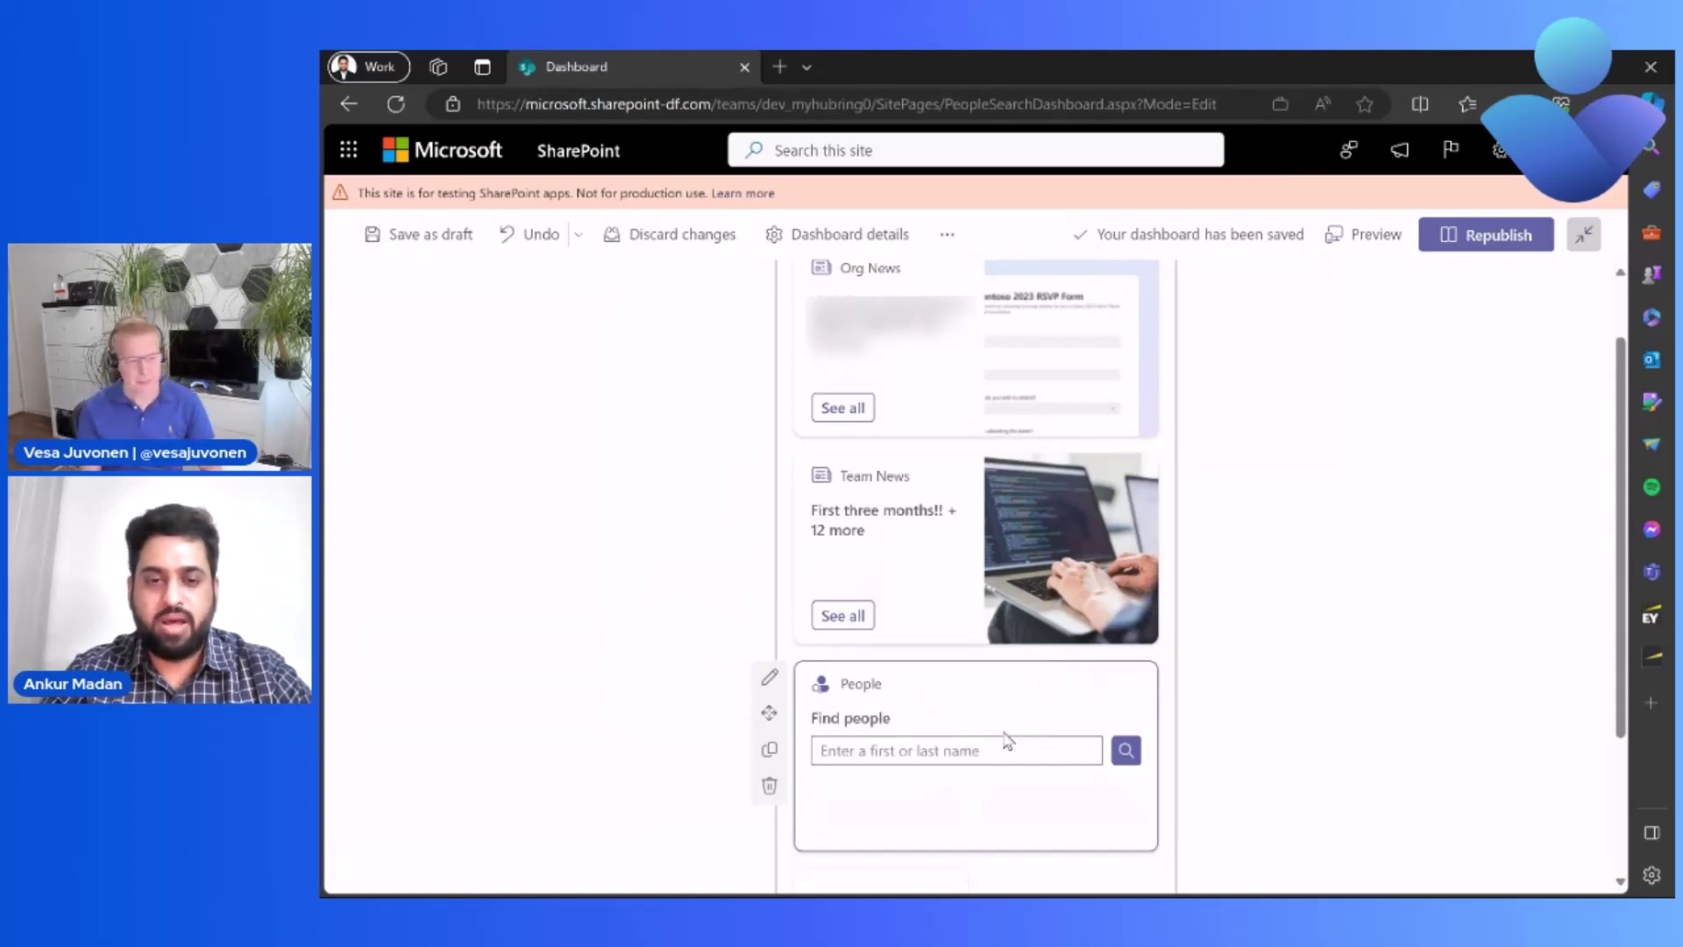
Check the People card's size and audience targeting properties without changing them, and republish the dashboard.
click(771, 678)
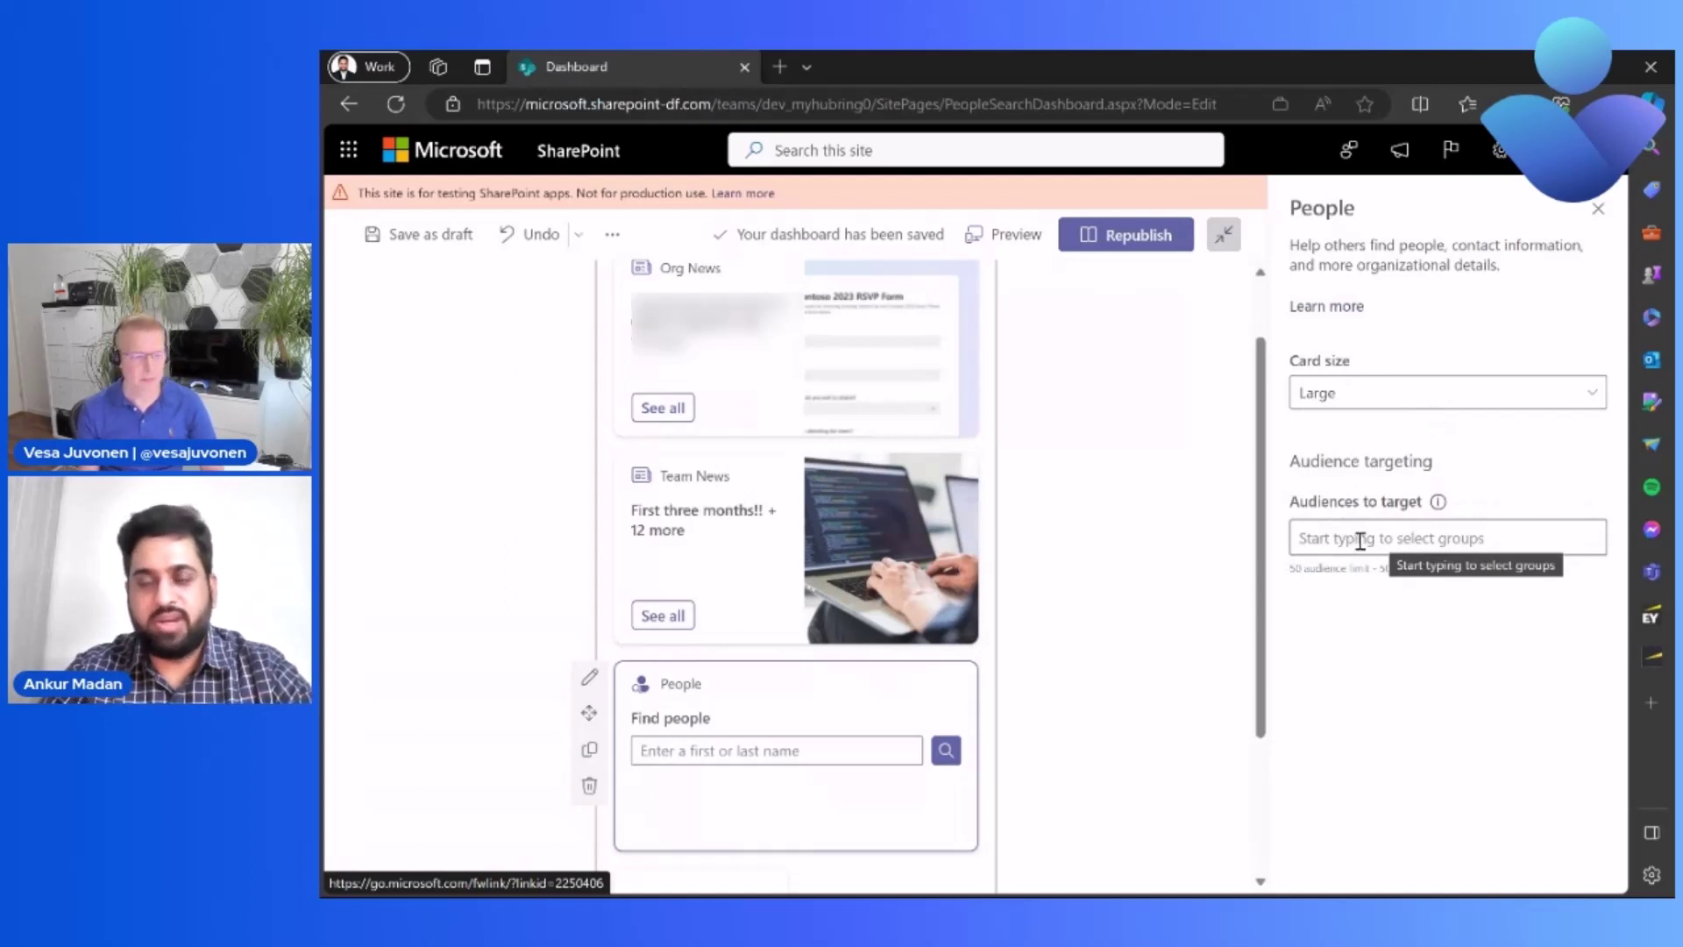
click(1597, 213)
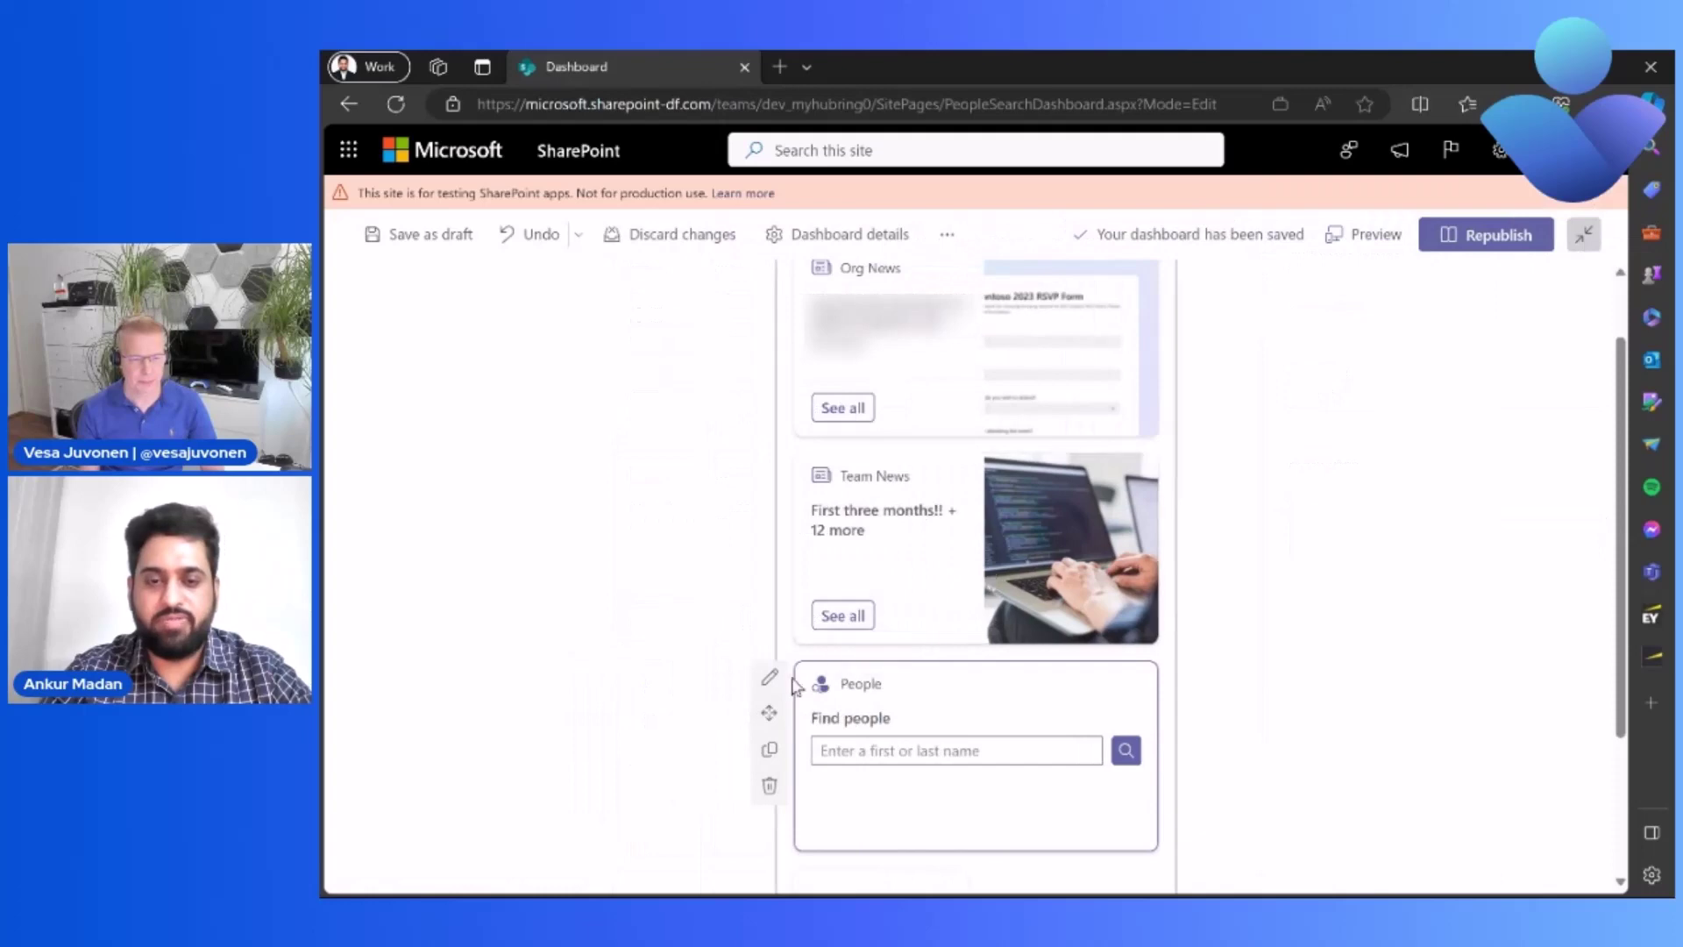
click(1470, 237)
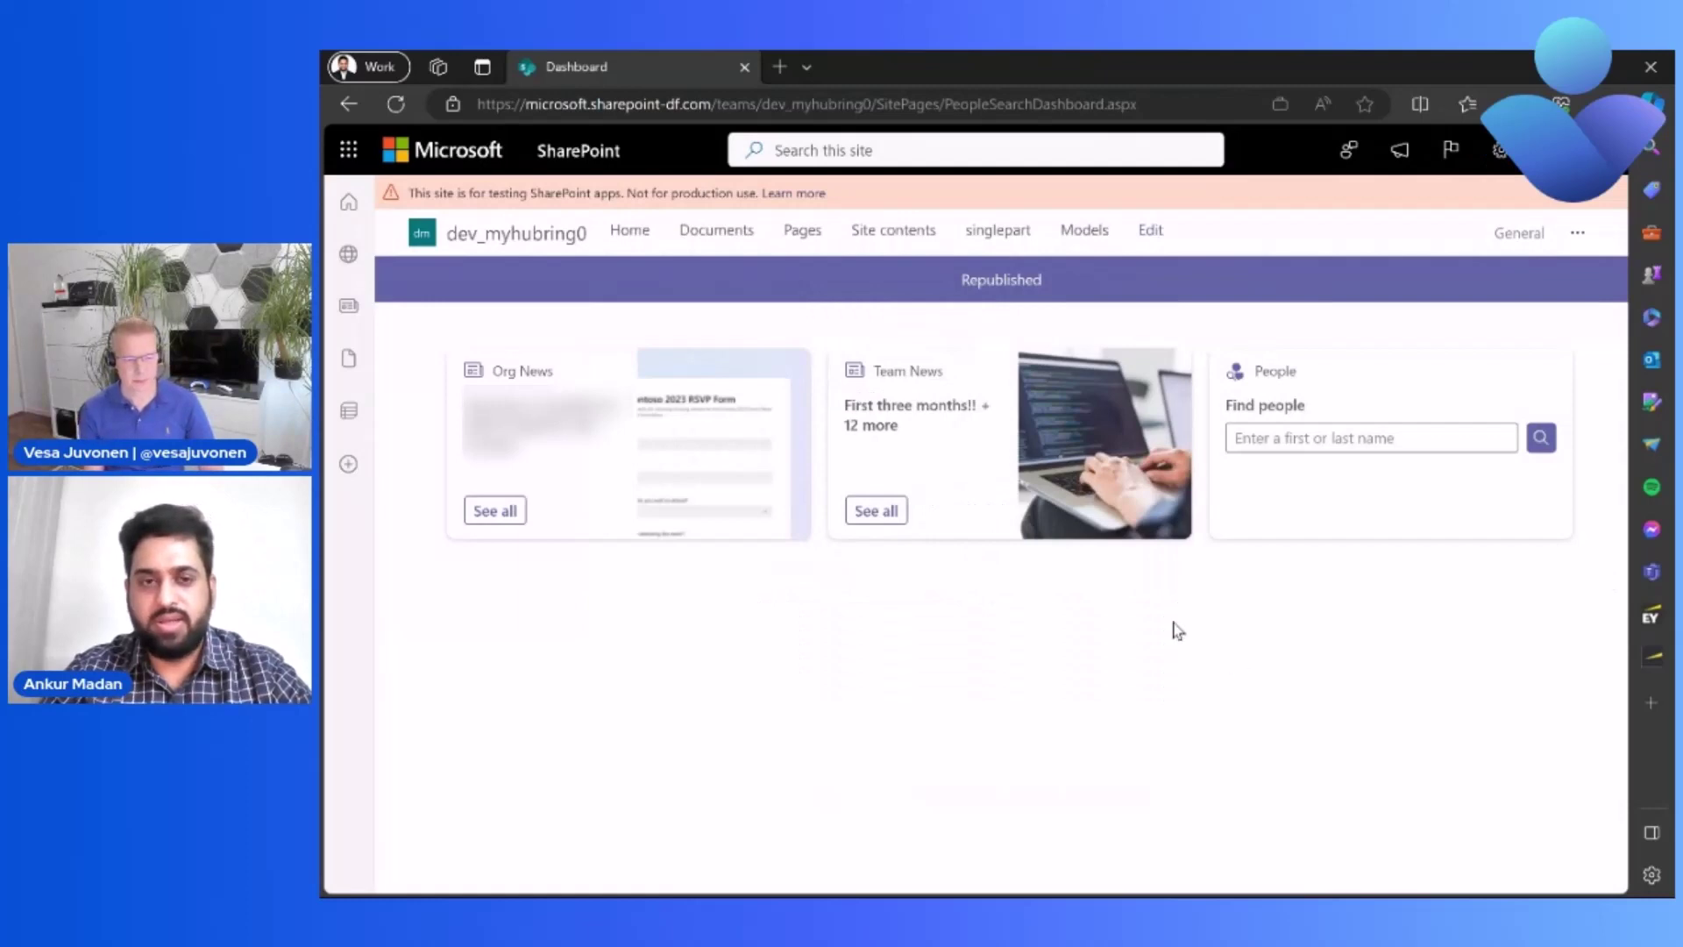
Search for a colleague by first name in the People card and show all matching people.
click(1326, 439)
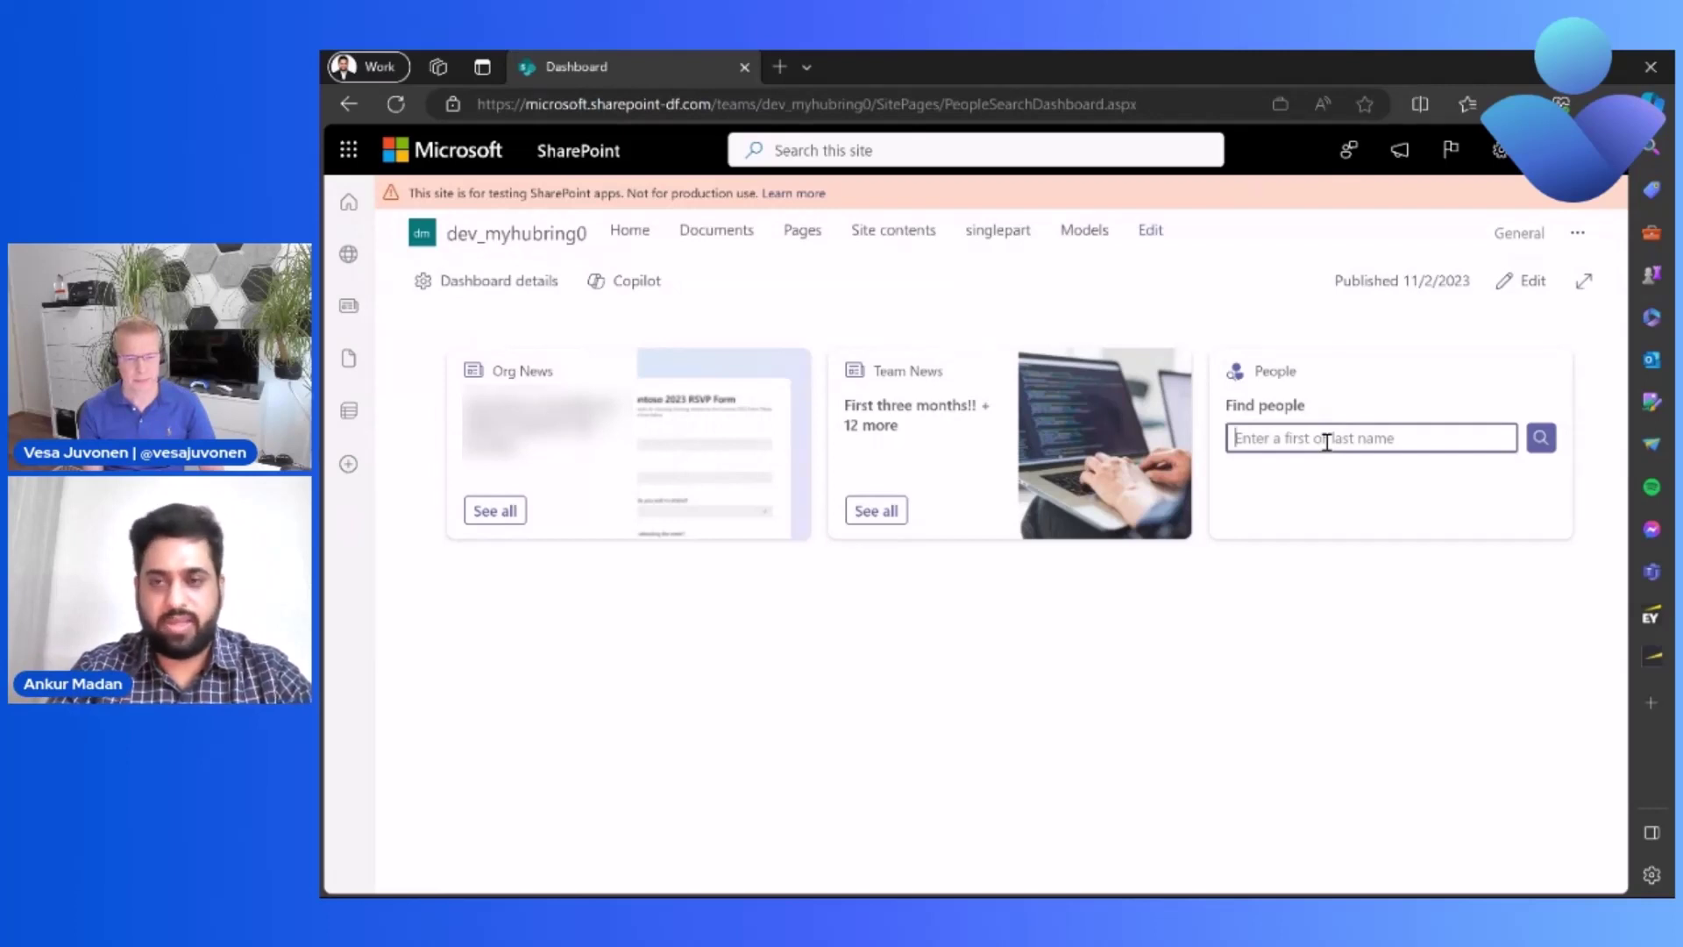
text(Vesa)
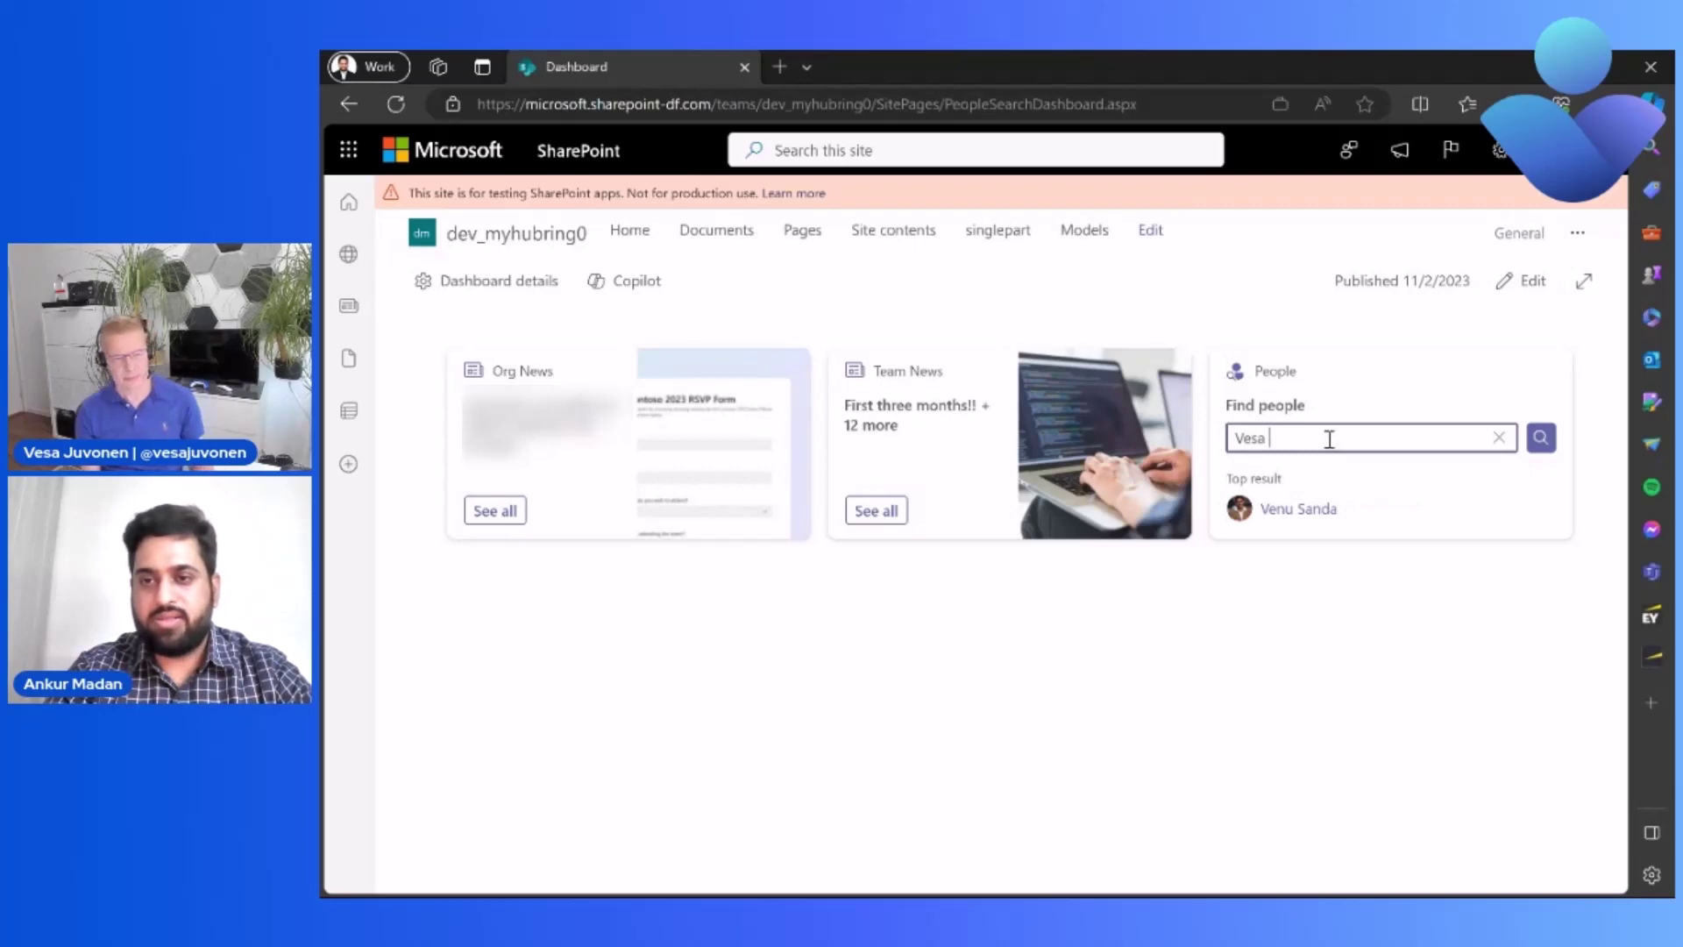
click(1540, 438)
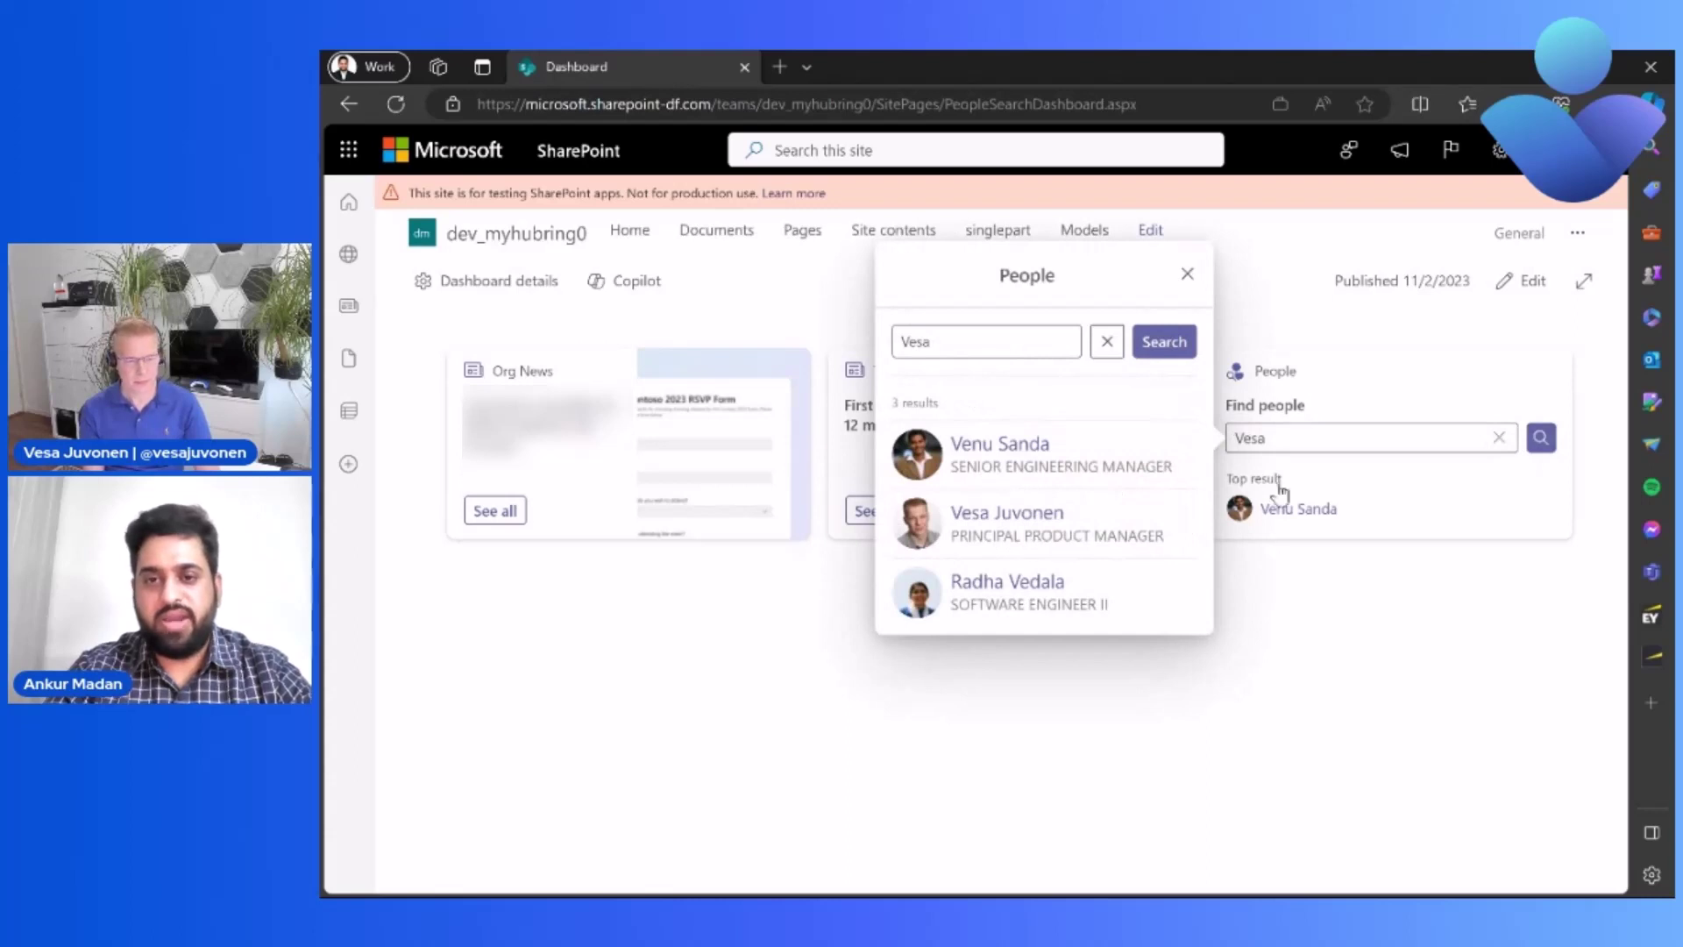
Narrow the people search with the start of the colleague's last name and open the matching contact profile.
click(1293, 441)
click(1294, 440)
text(Ju)
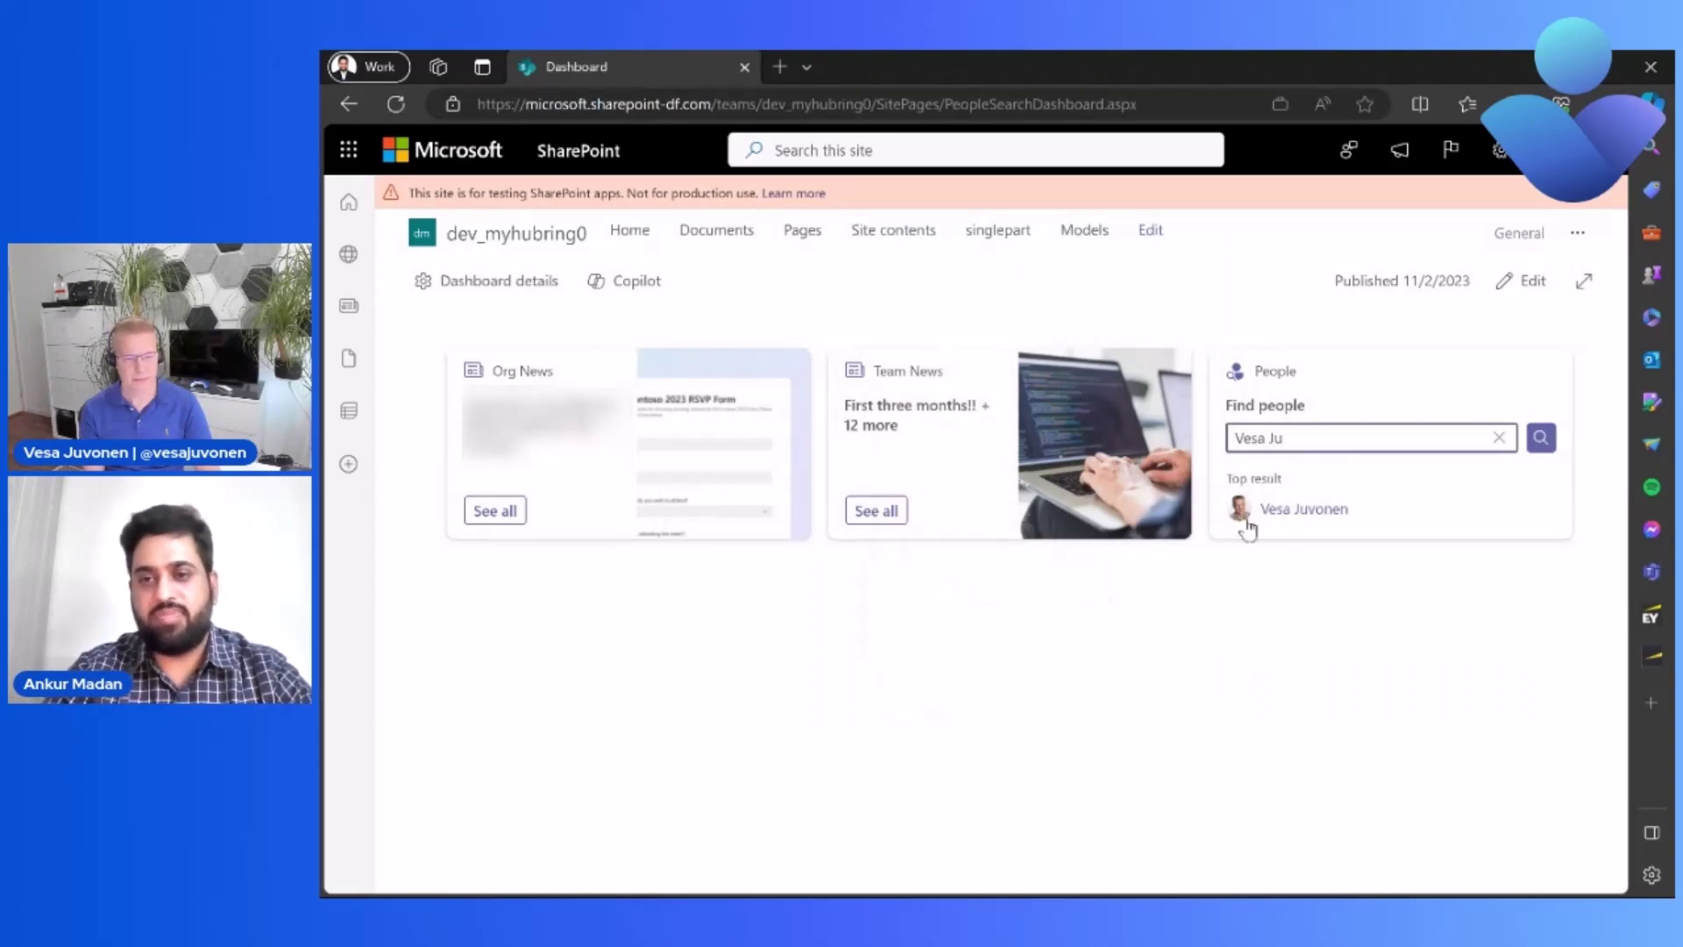
click(1539, 438)
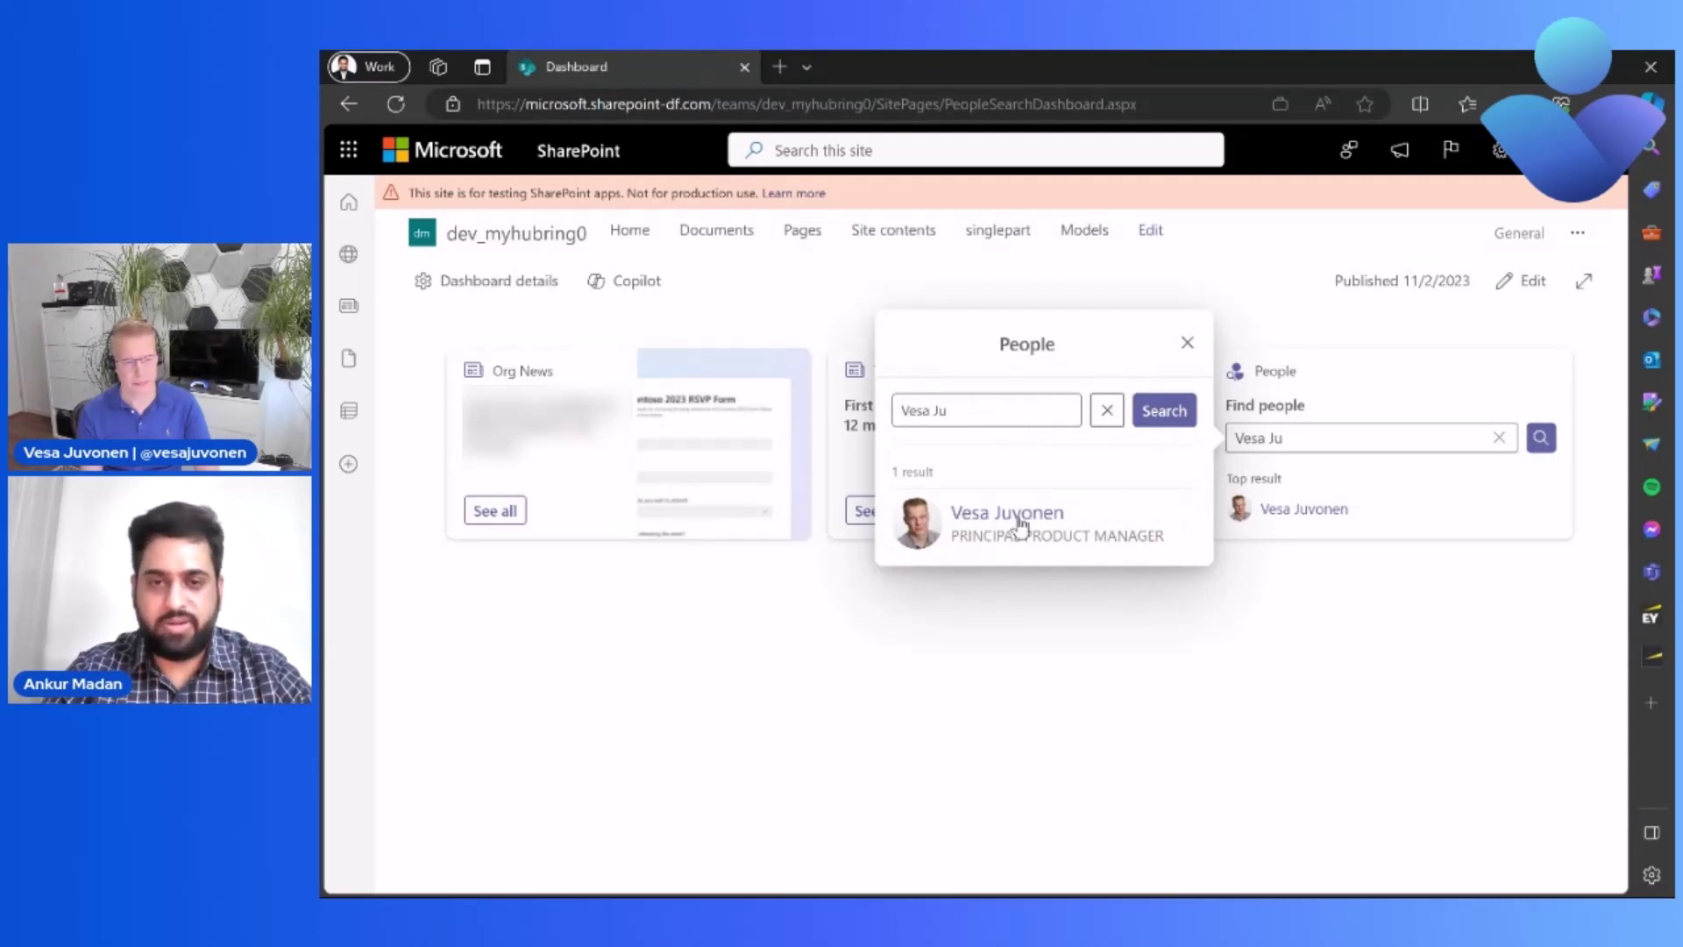
click(993, 531)
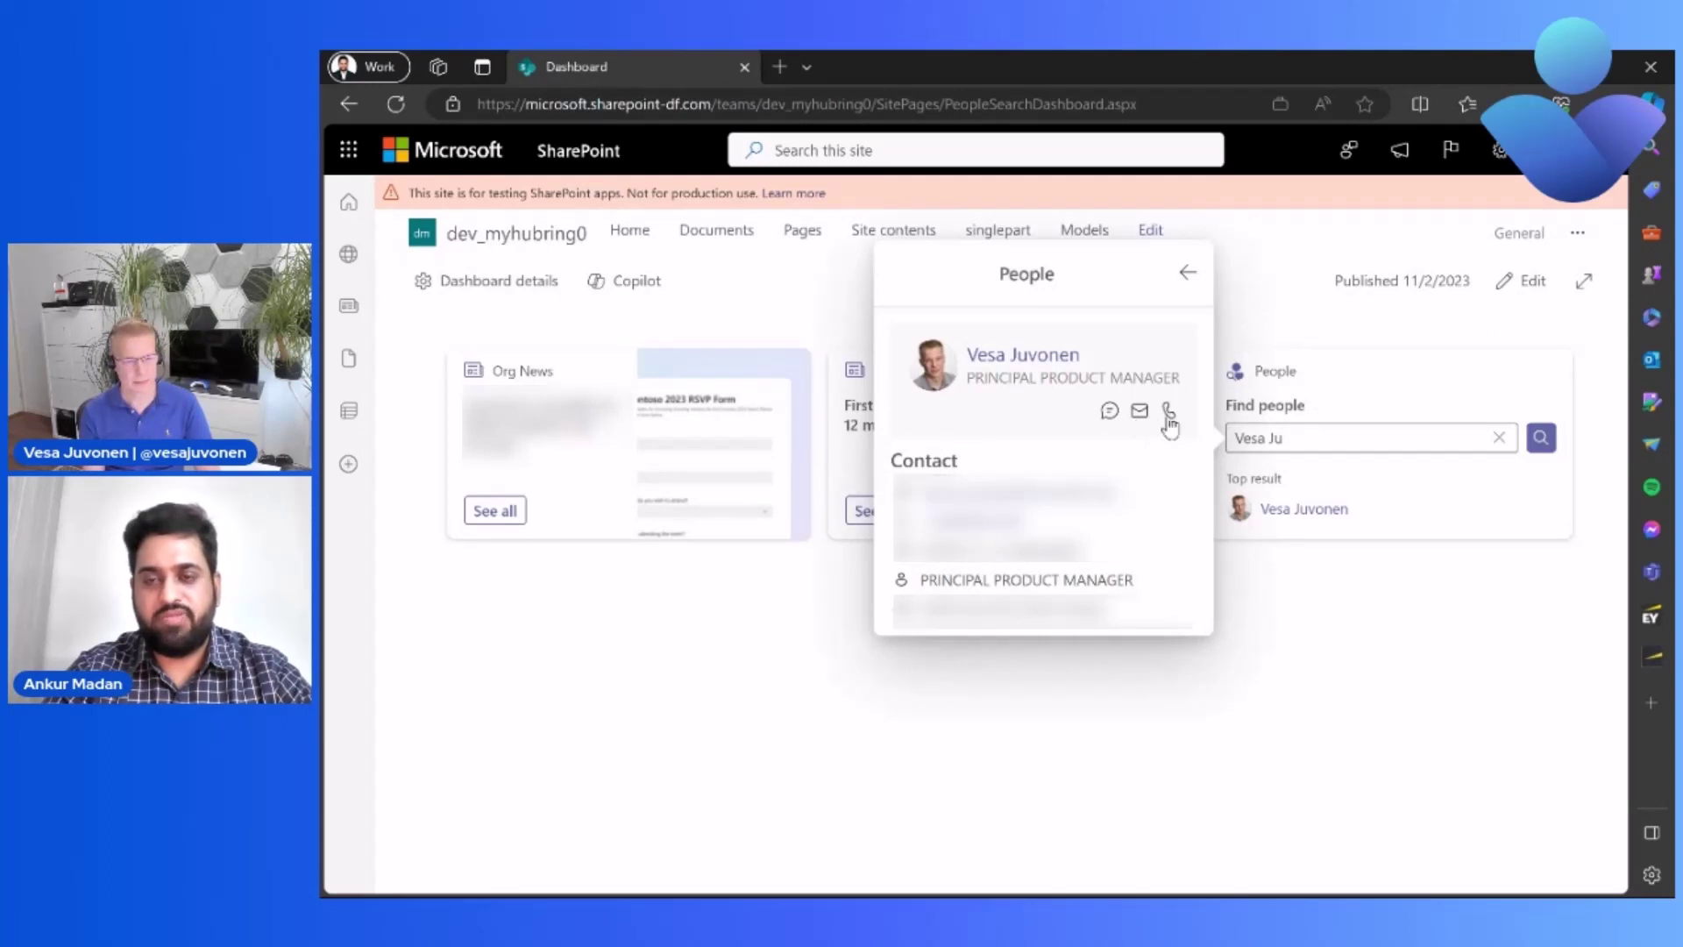
Start a chat with the colleague from the profile, allow it to open in Microsoft Teams, and send a short greeting by first name.
click(1110, 412)
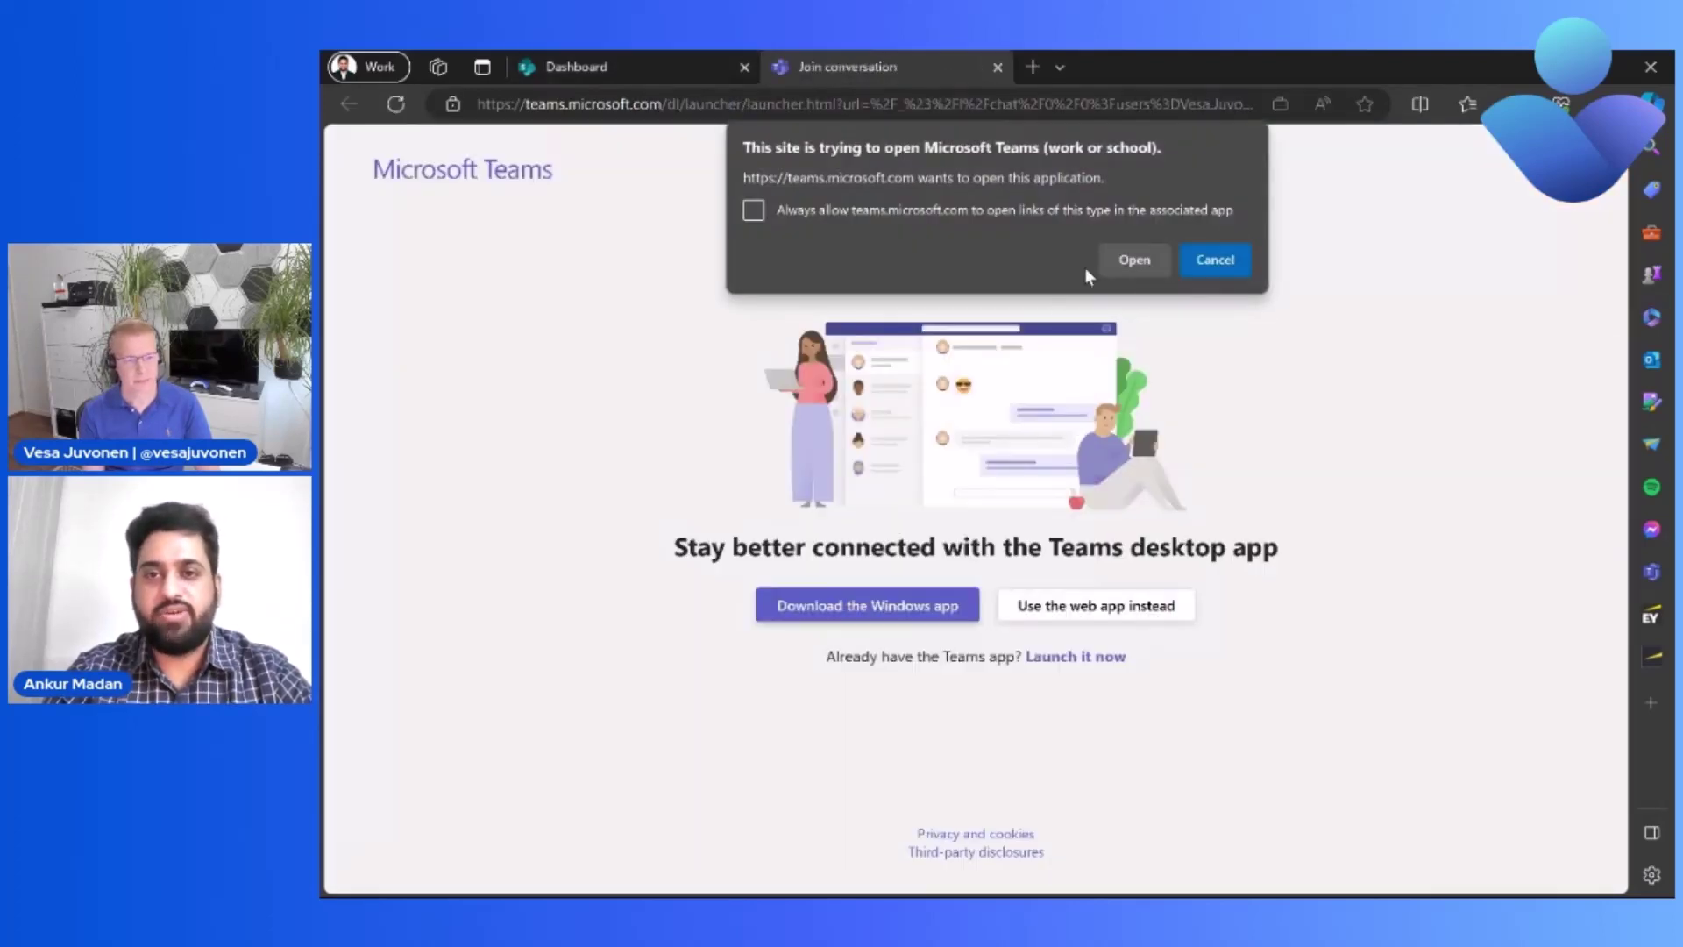
click(1127, 261)
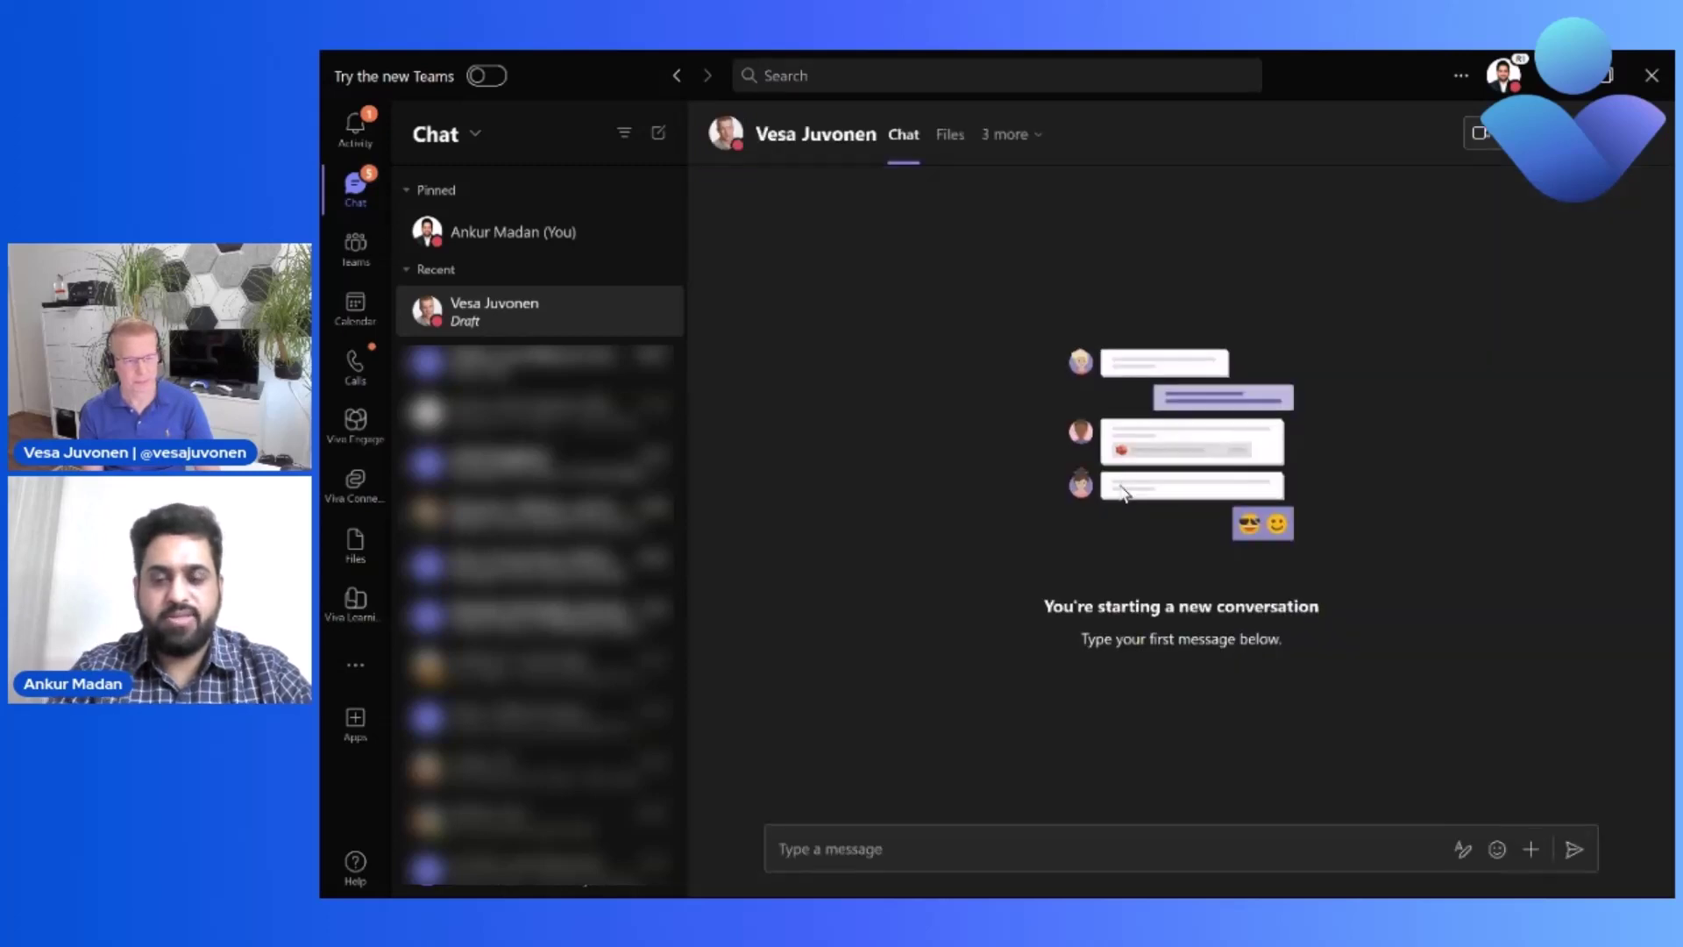
click(964, 846)
text(Hi Vesa)
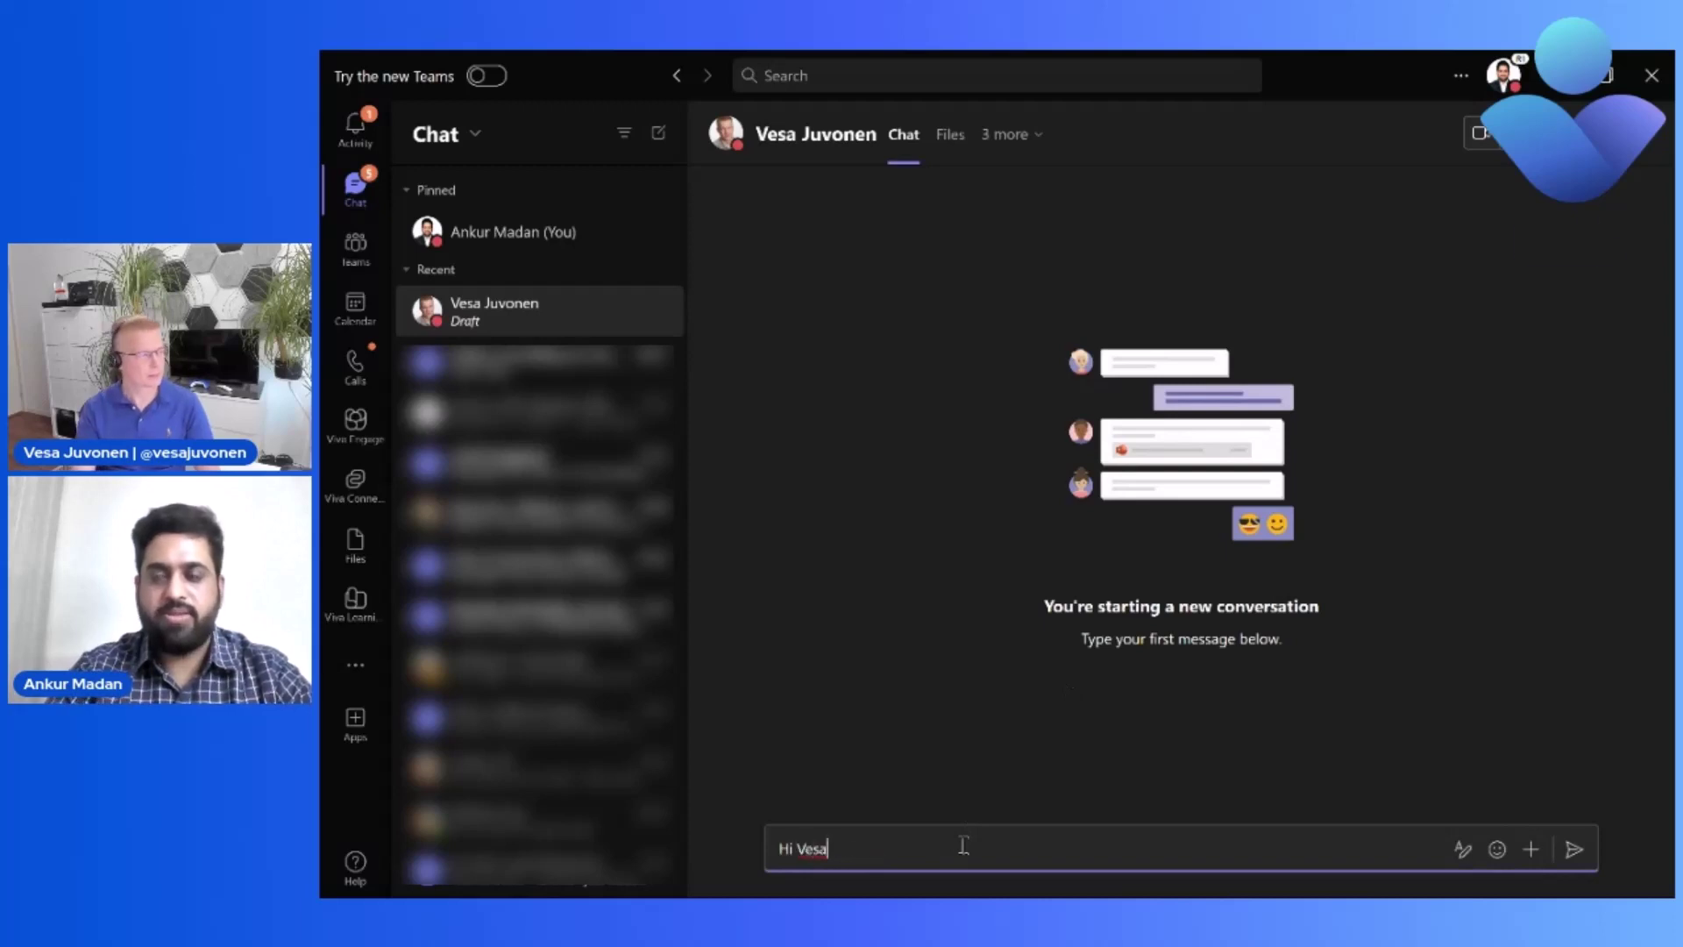
key(Return)
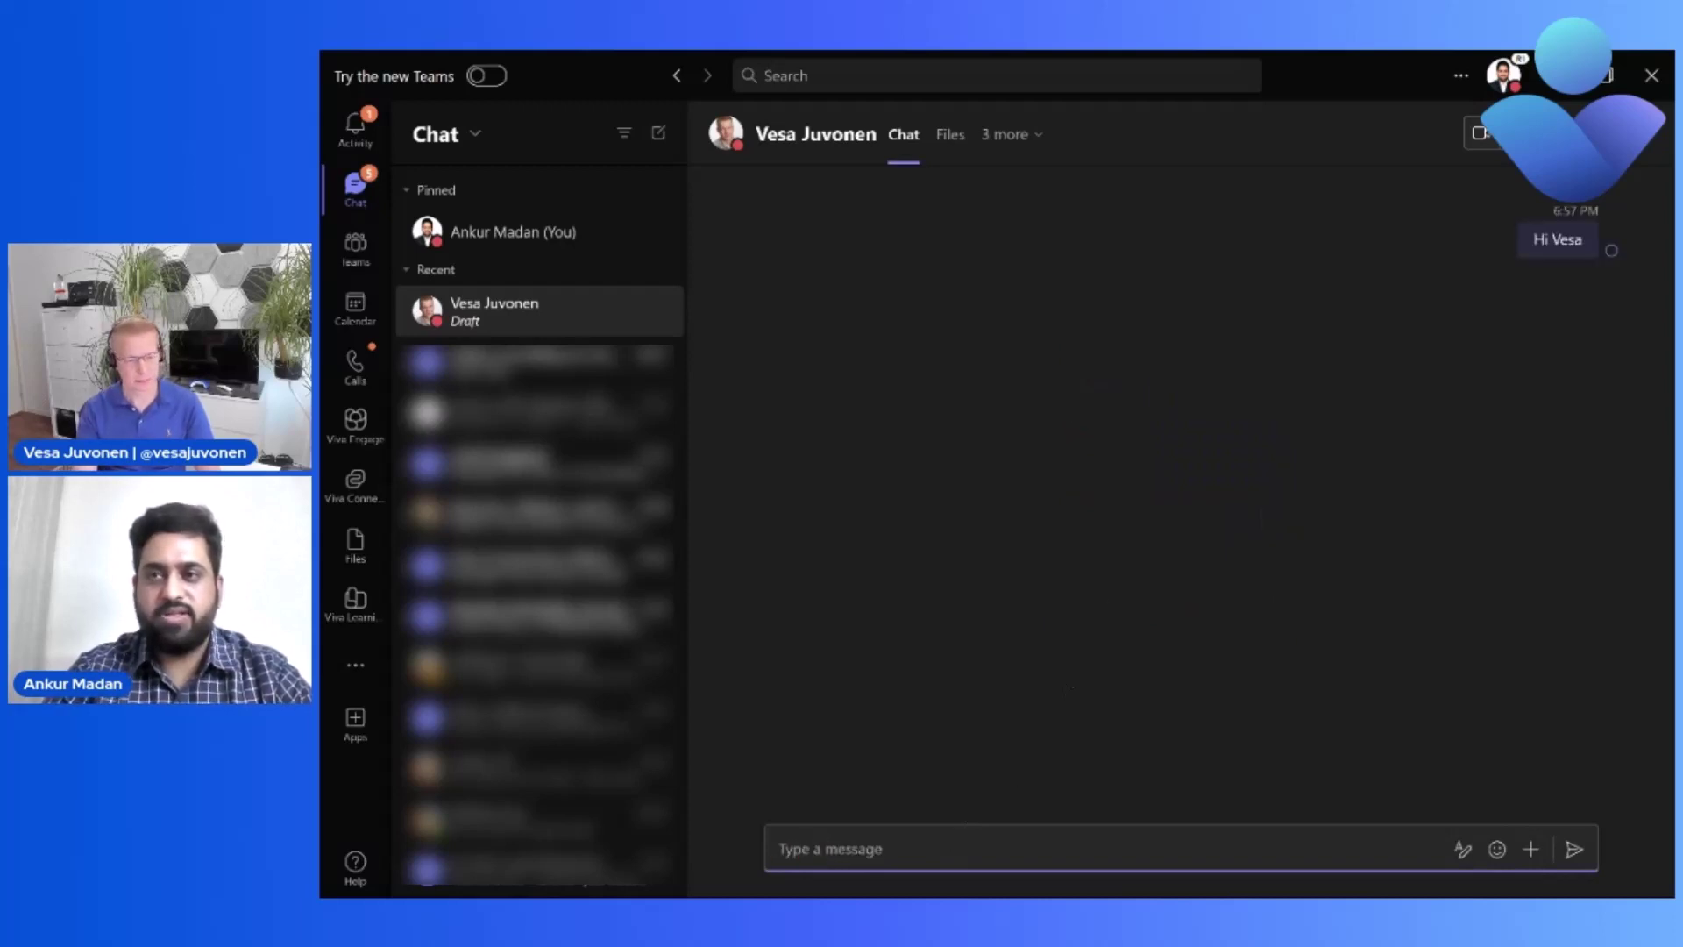
Switch from Teams back to the SharePoint dashboard in the browser and close the colleague's open contact profile.
key(alt+Tab)
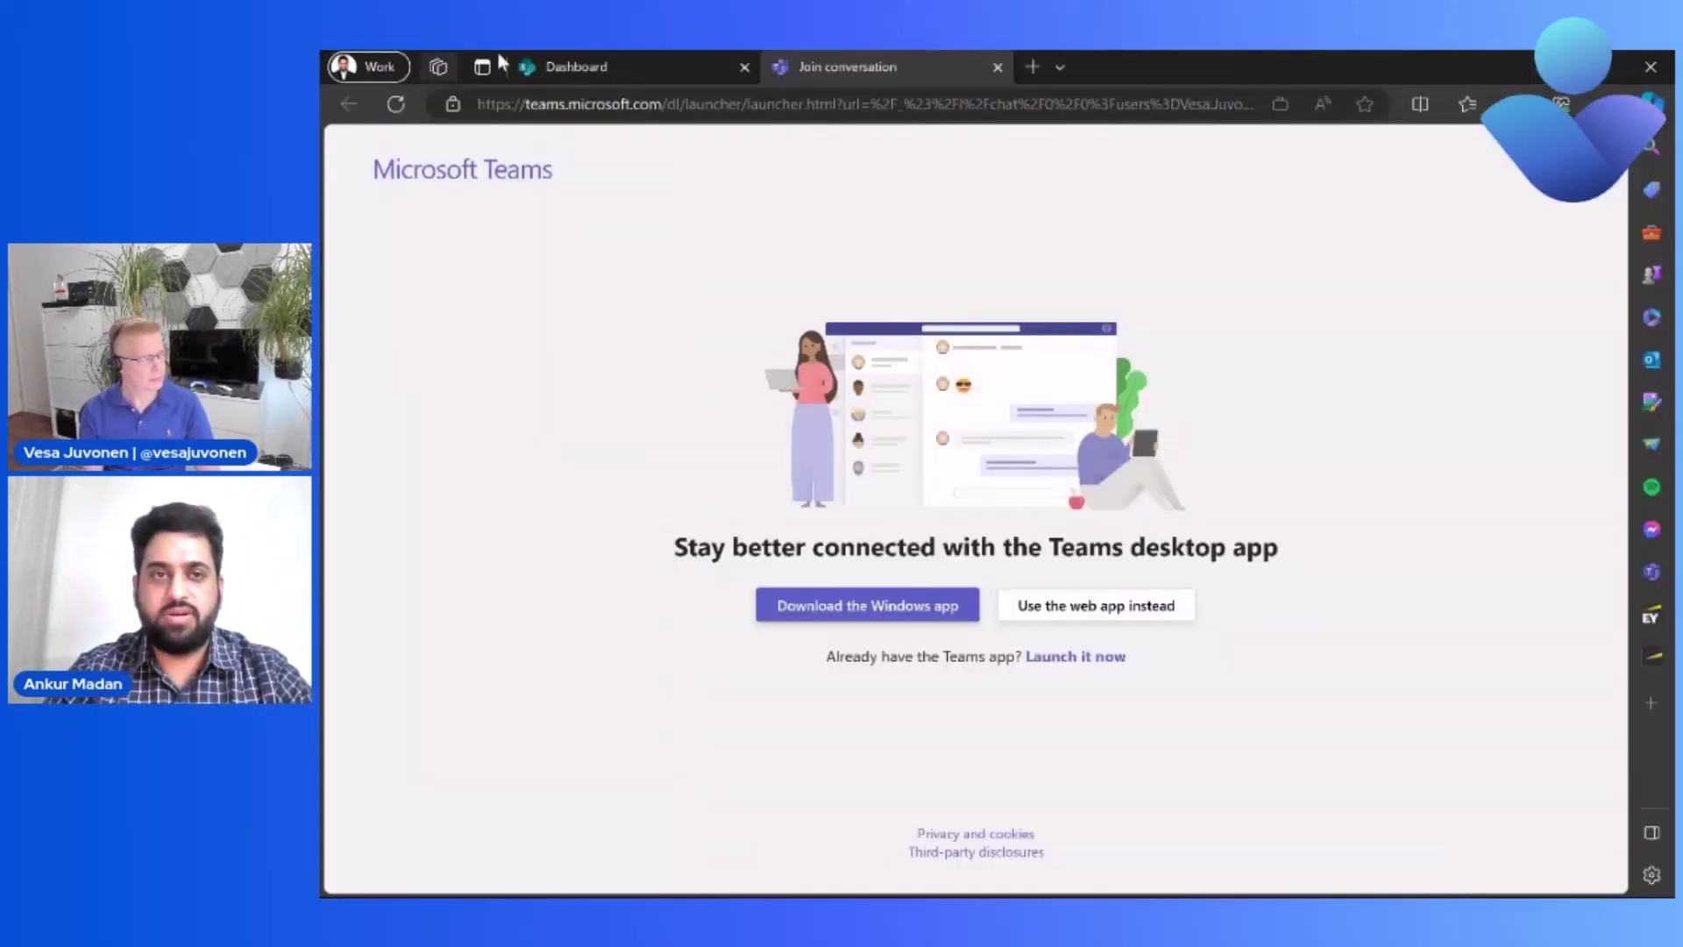
click(598, 59)
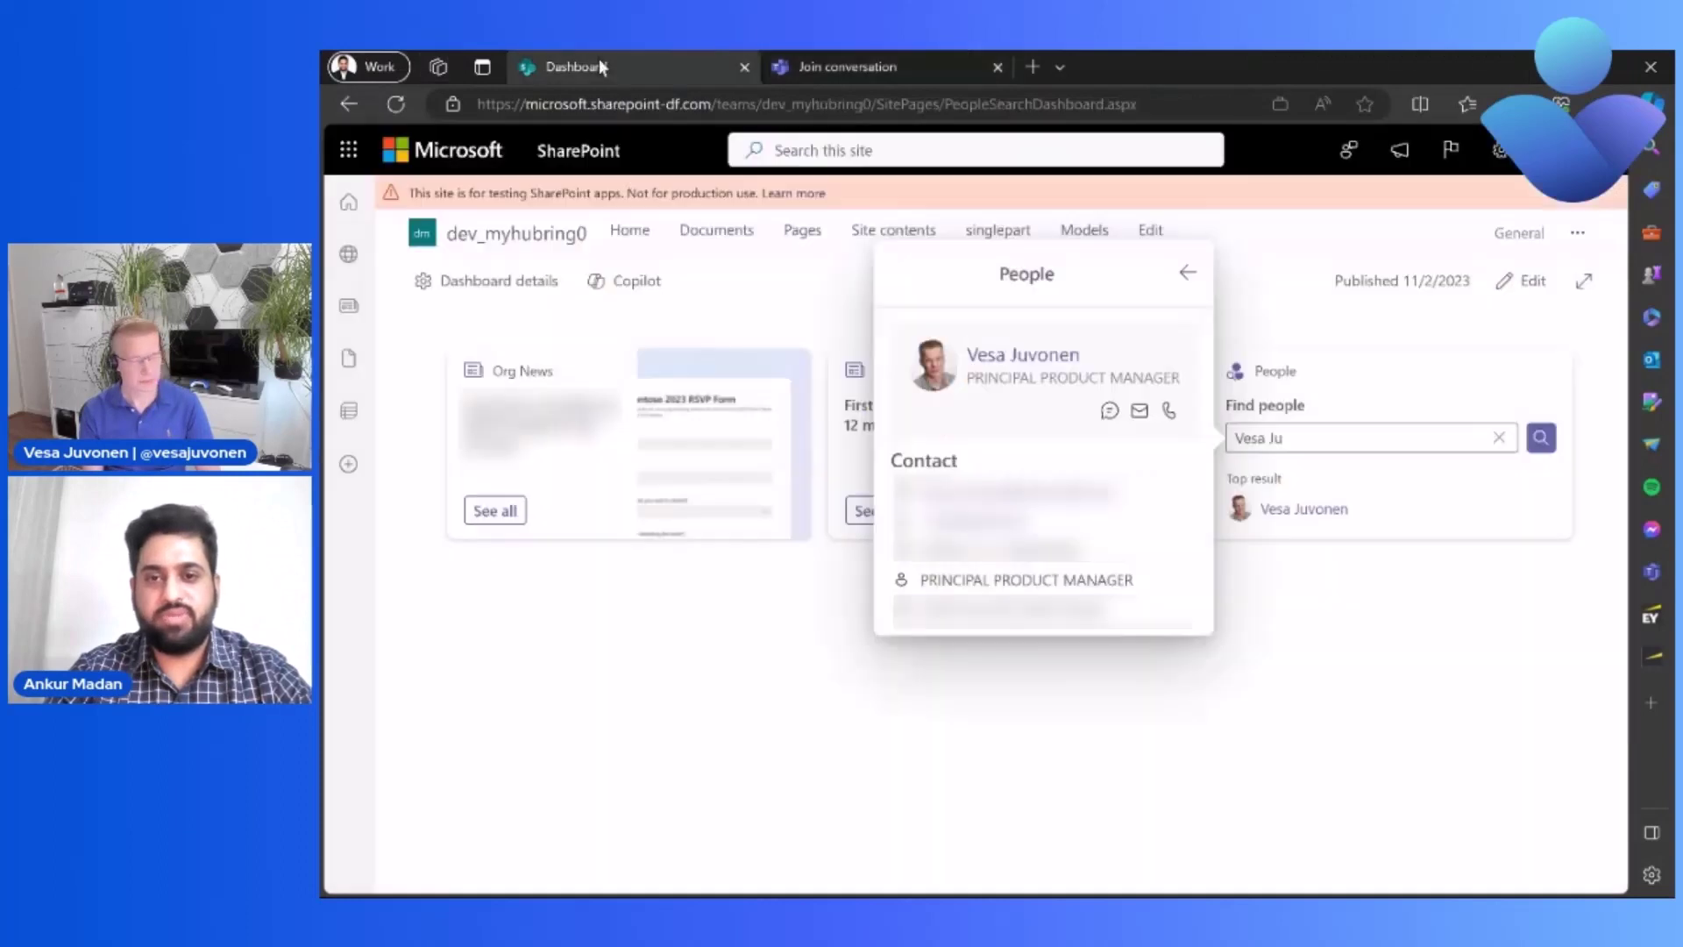
click(1051, 690)
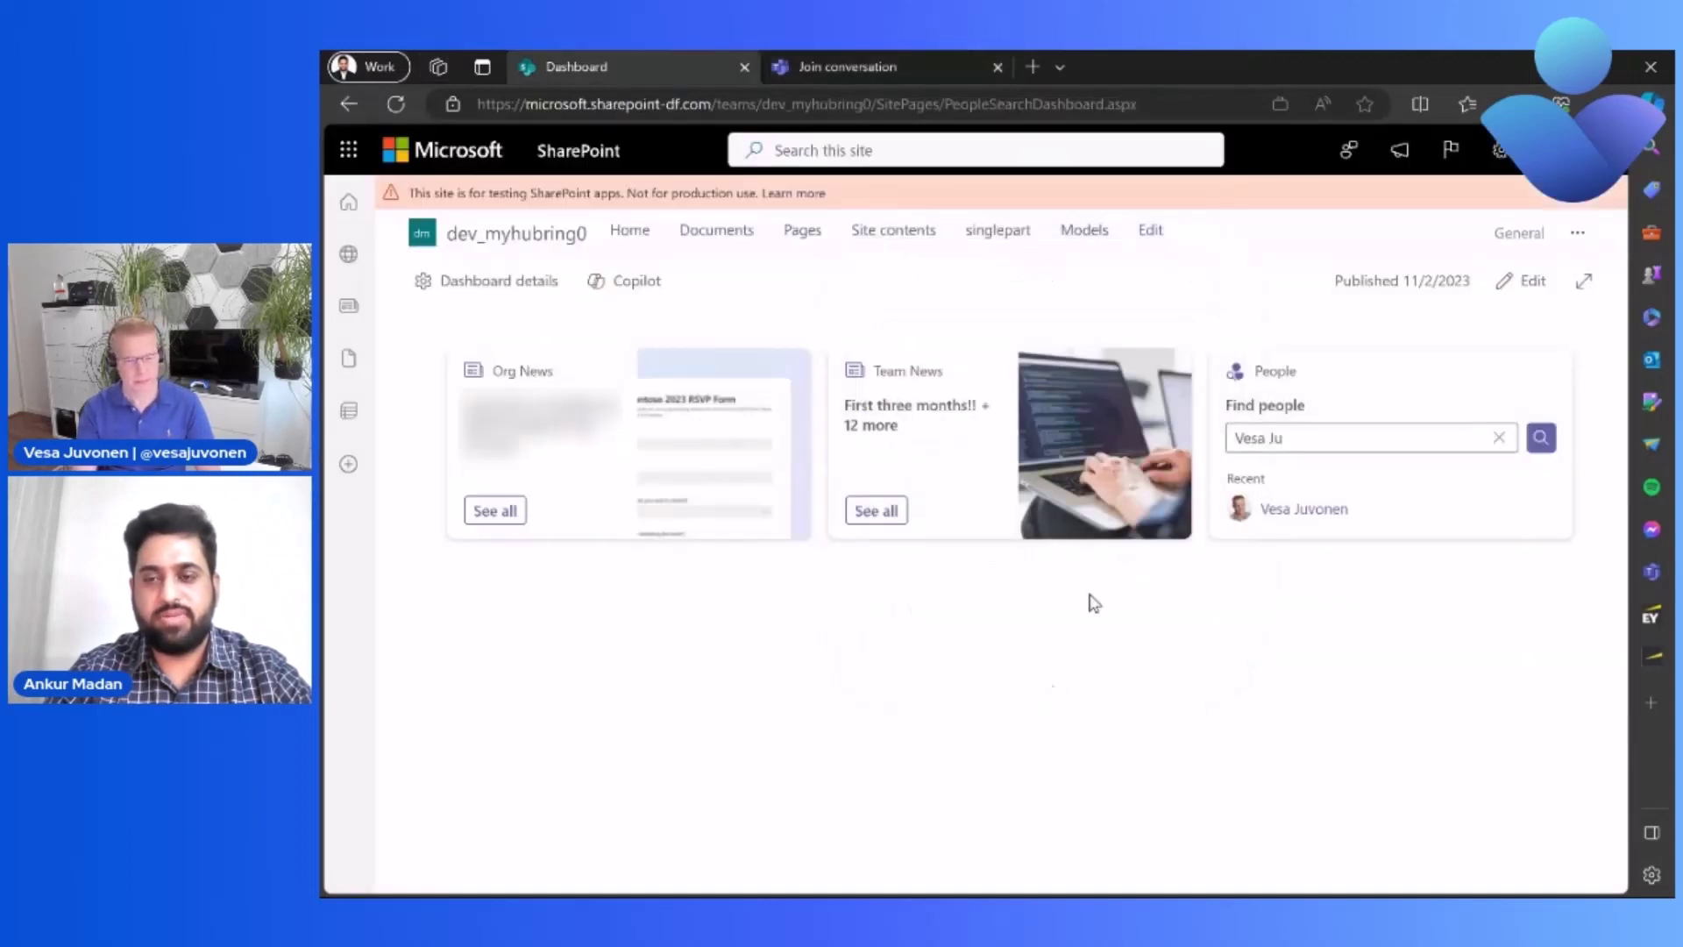
Clear the people search in the People card, then view the recent contact's profile and close it.
click(1499, 440)
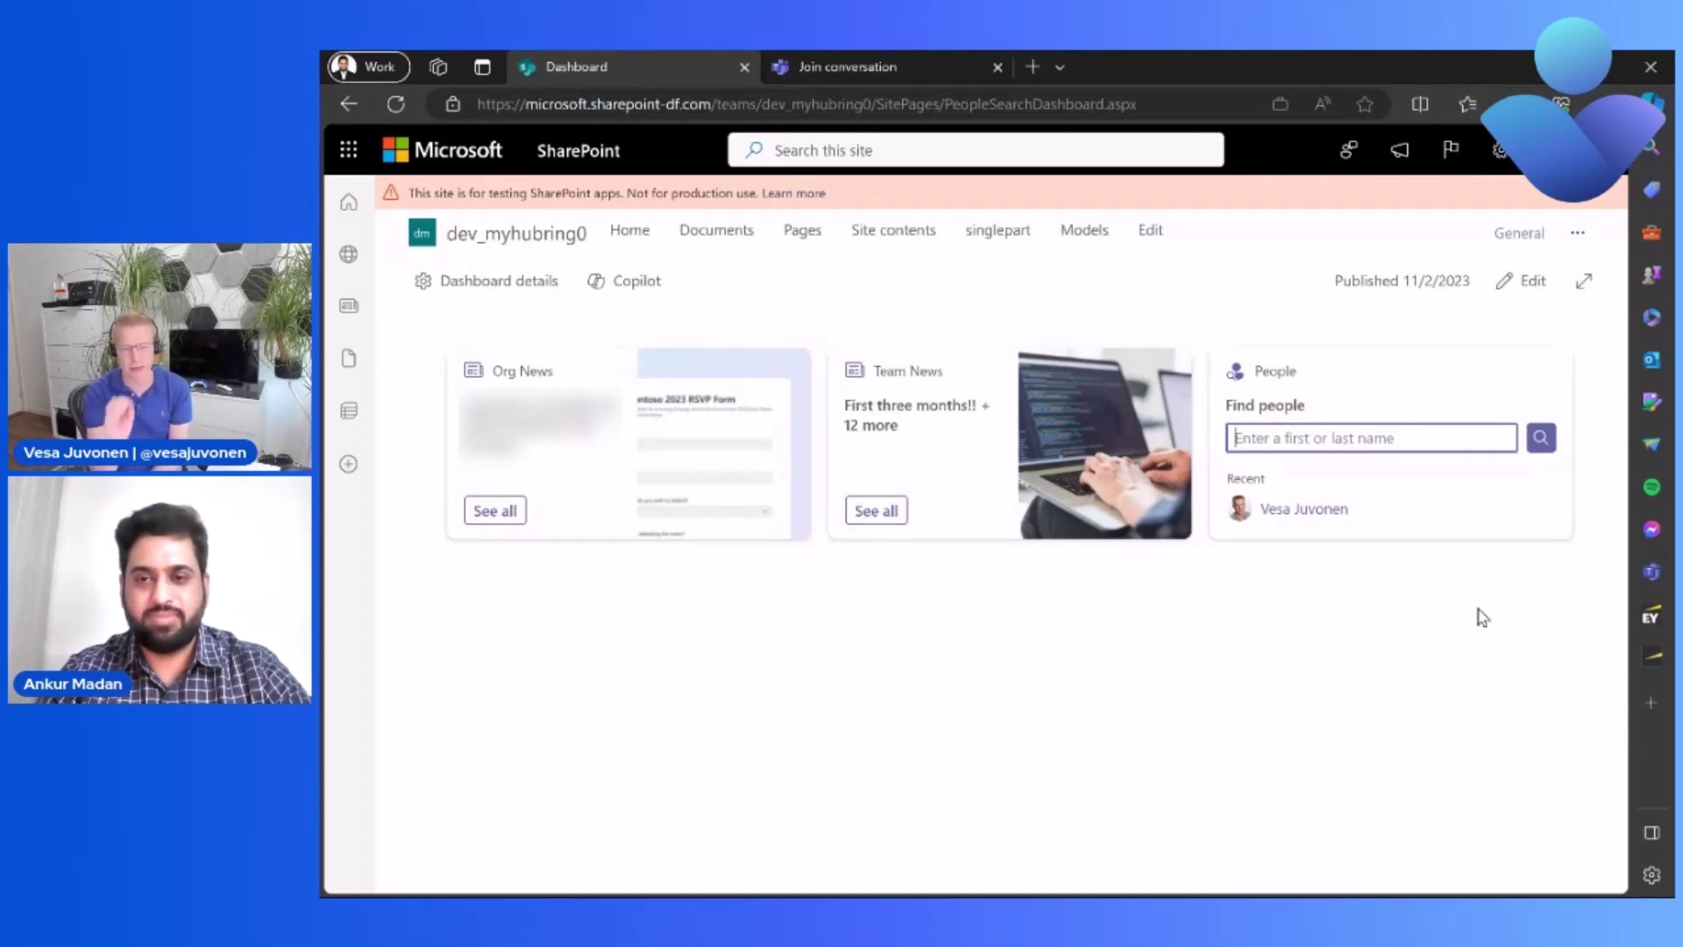
click(1308, 511)
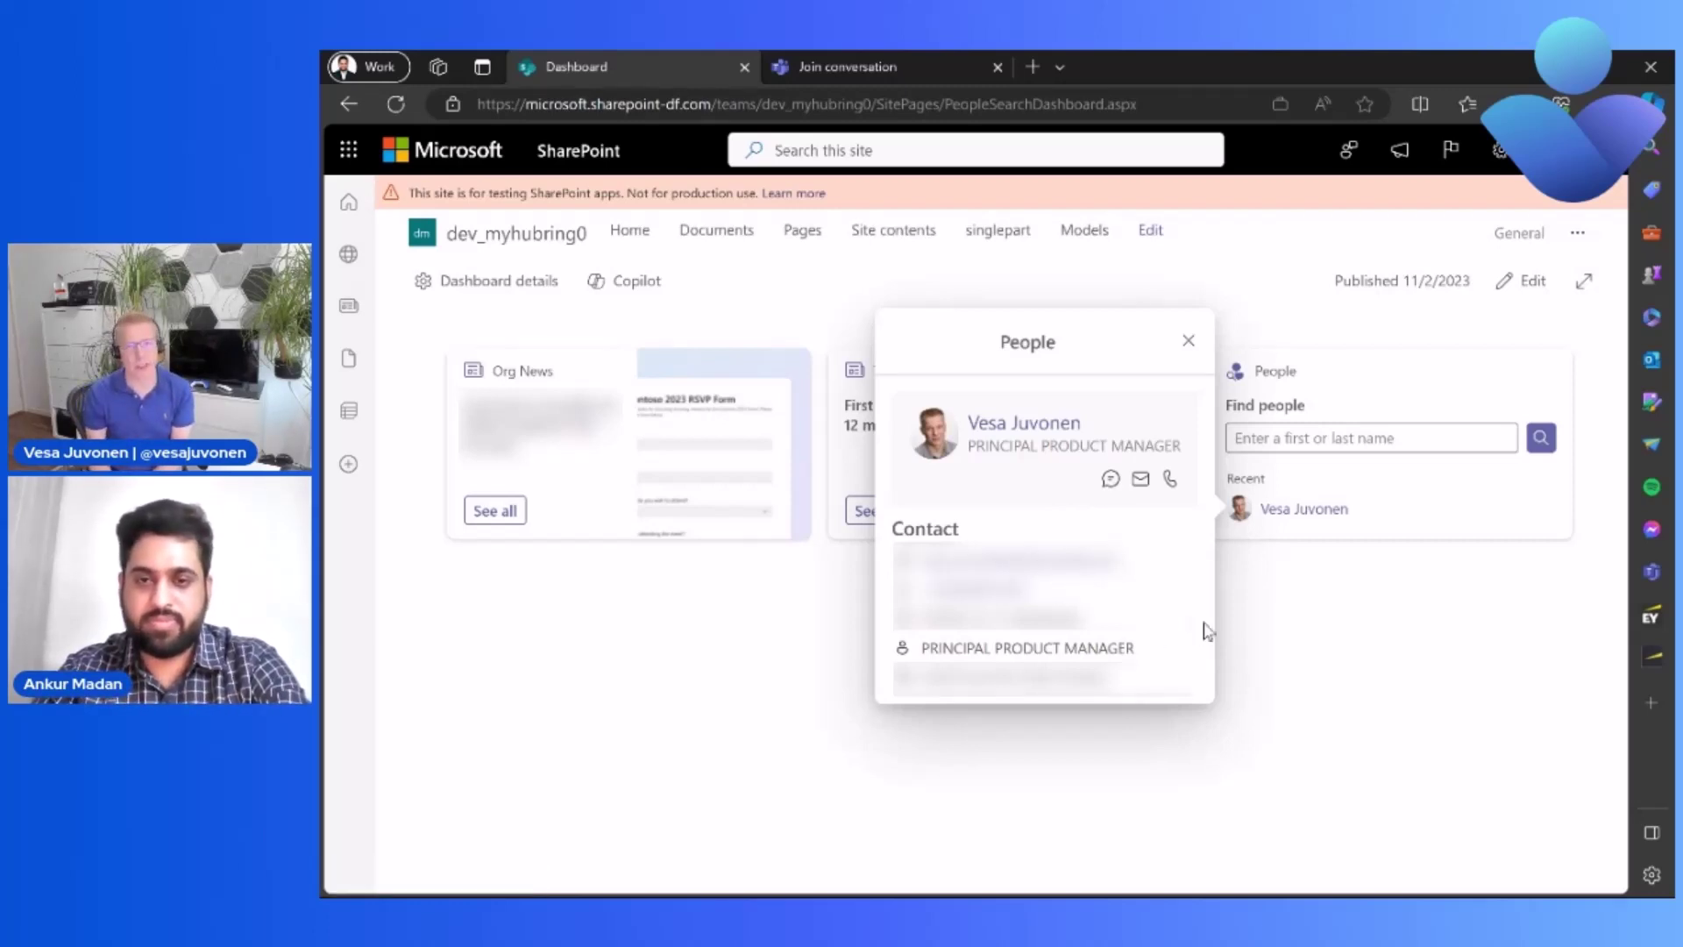
click(1298, 645)
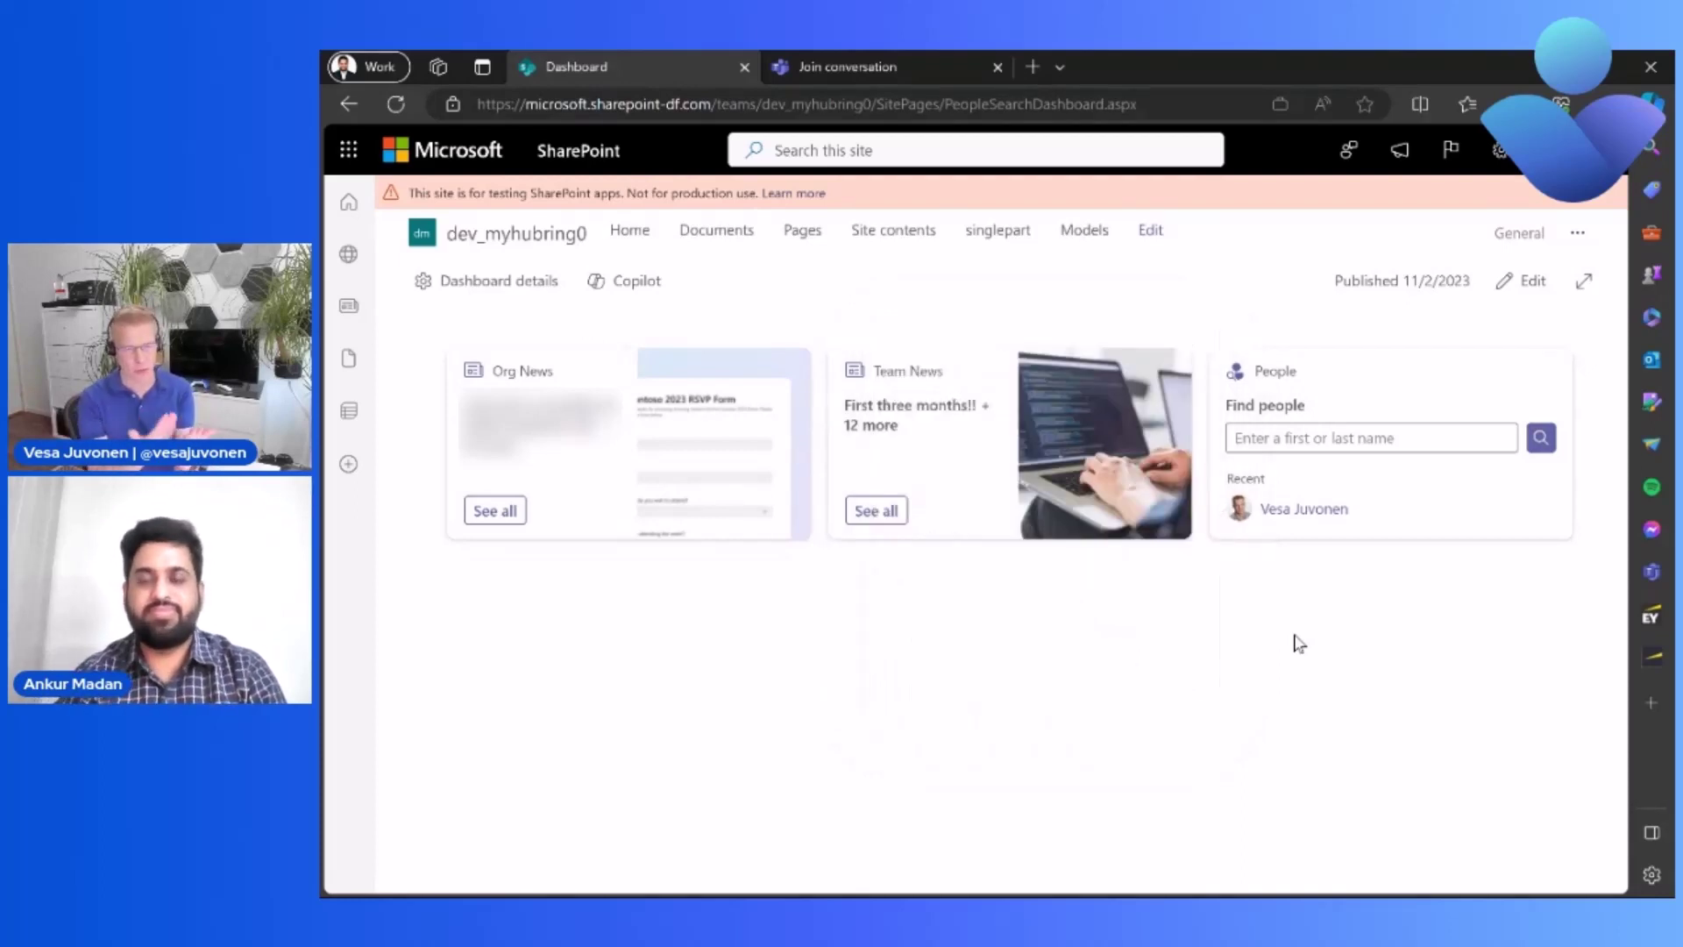